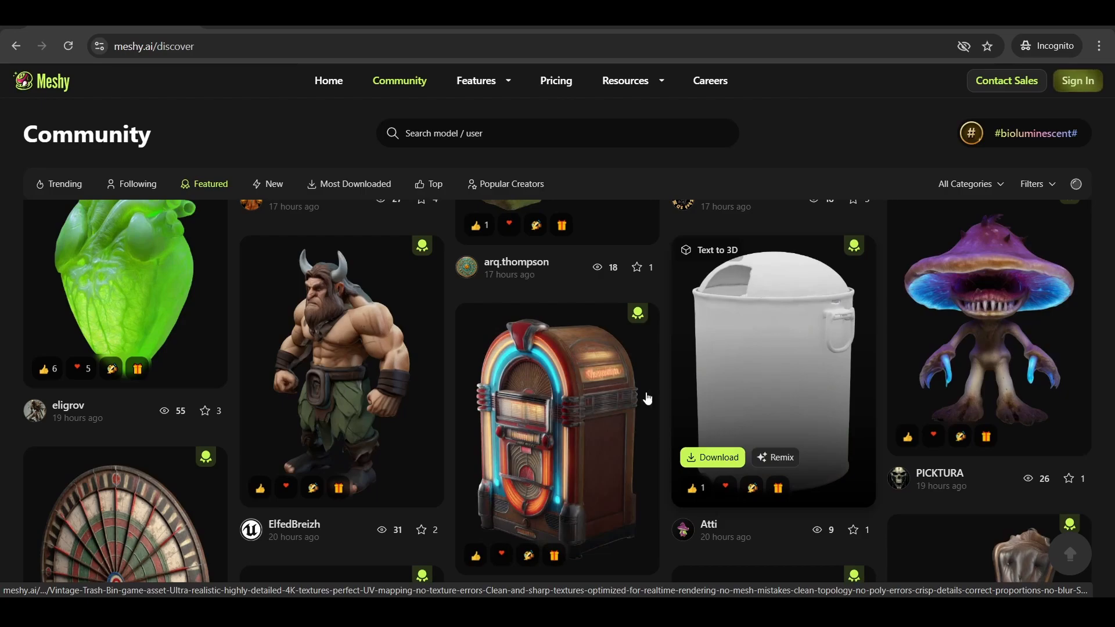
- Browse the featured 3D models in the Meshy community gallery
scroll(424, 419, down, 5)
scroll(575, 397, down, 8)
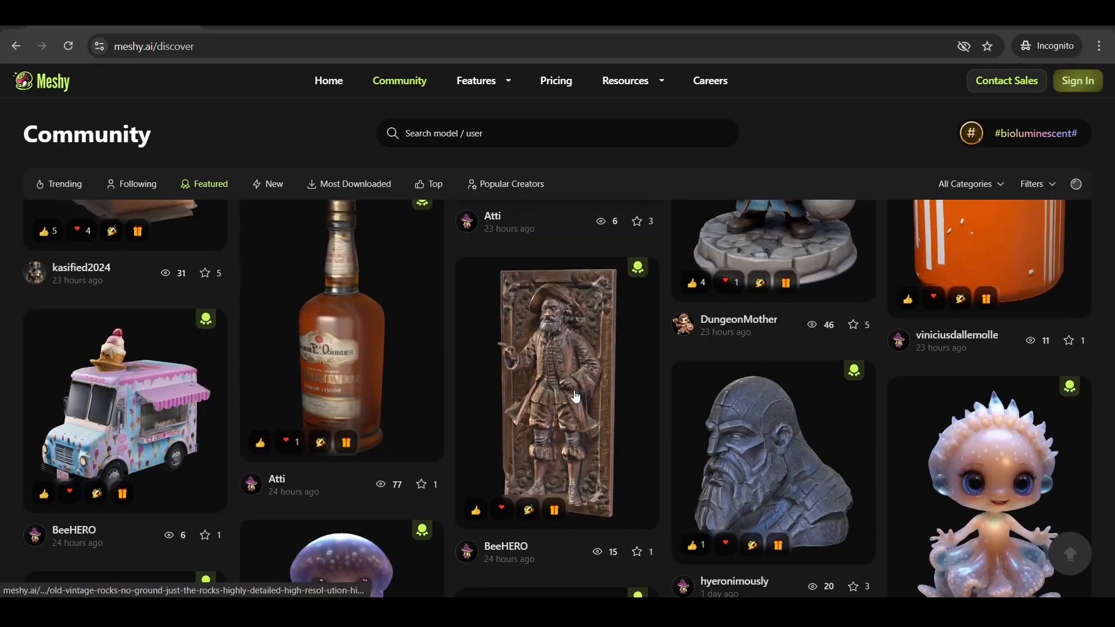
scroll(575, 397, down, 12)
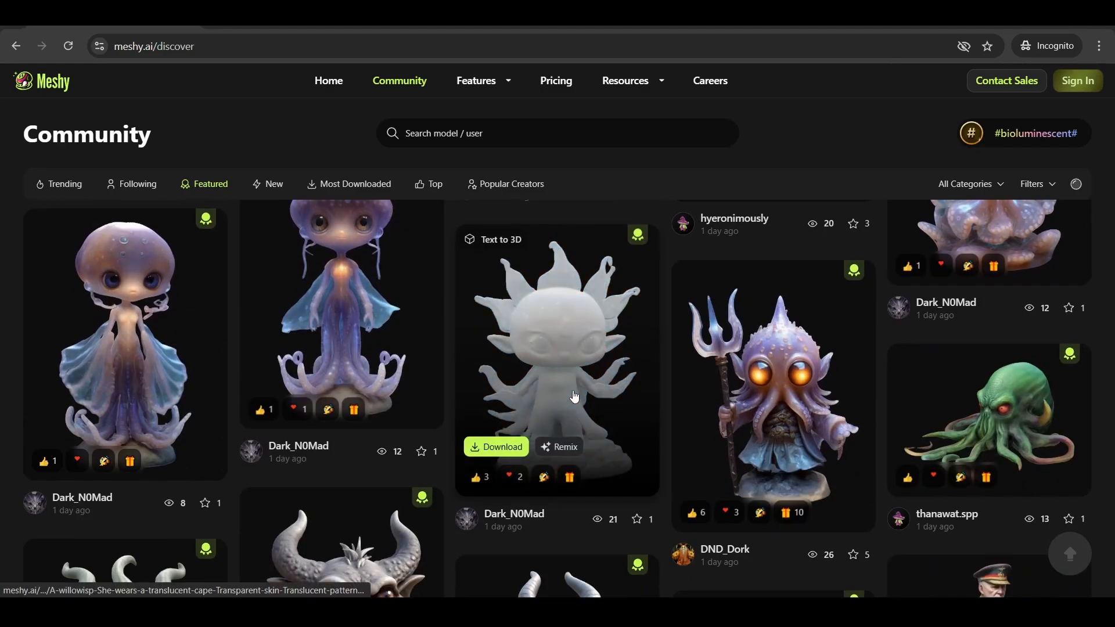
scroll(955, 417, down, 3)
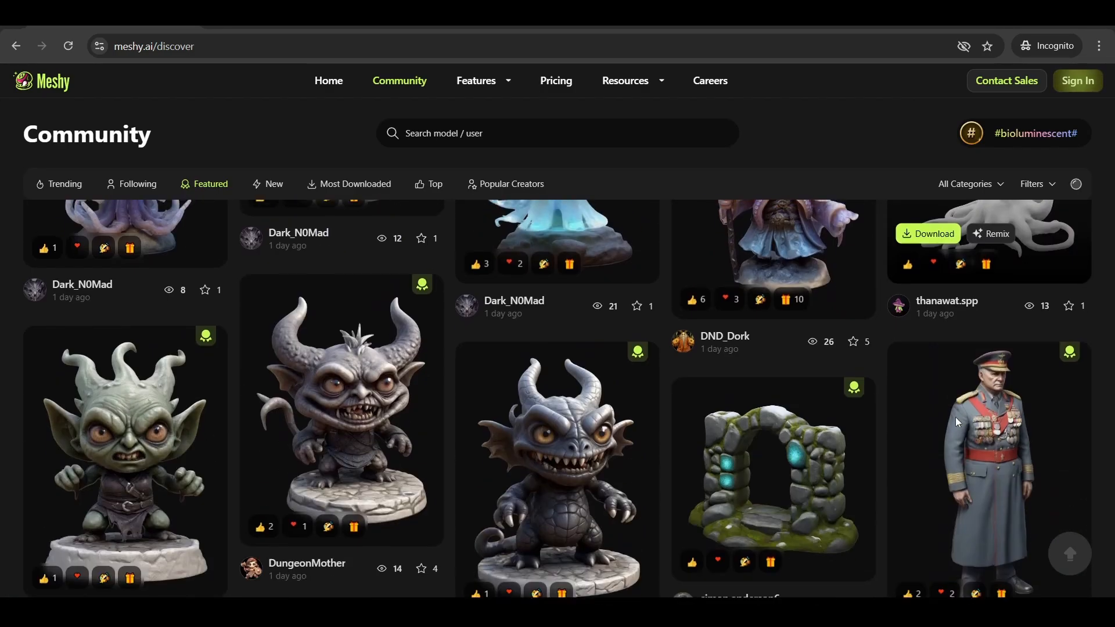
scroll(955, 417, down, 5)
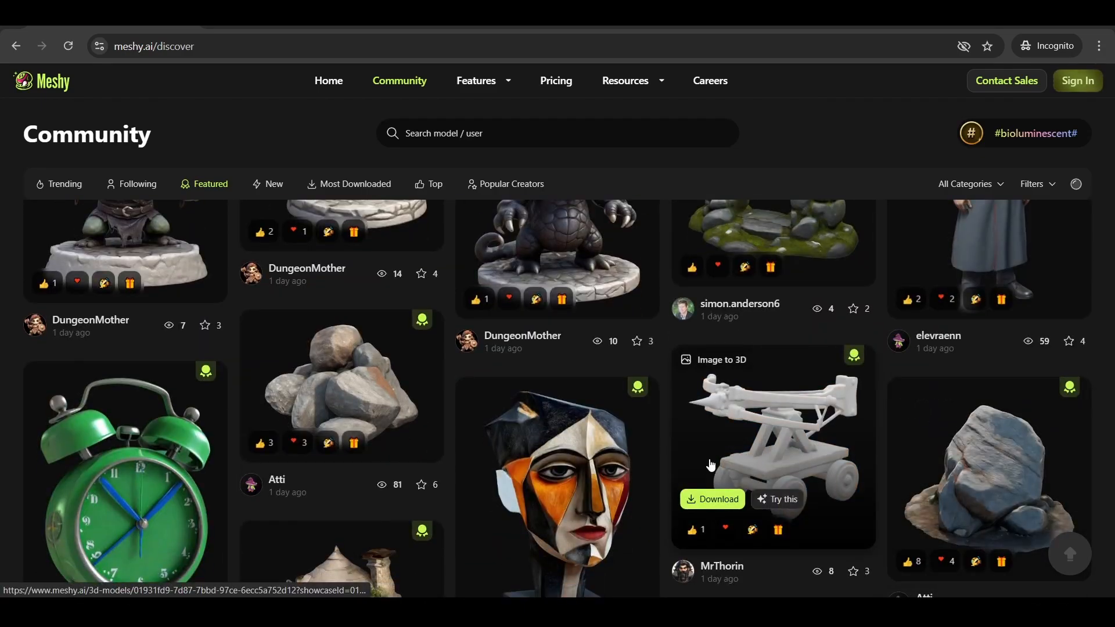
scroll(677, 448, down, 2)
scroll(677, 448, down, 1)
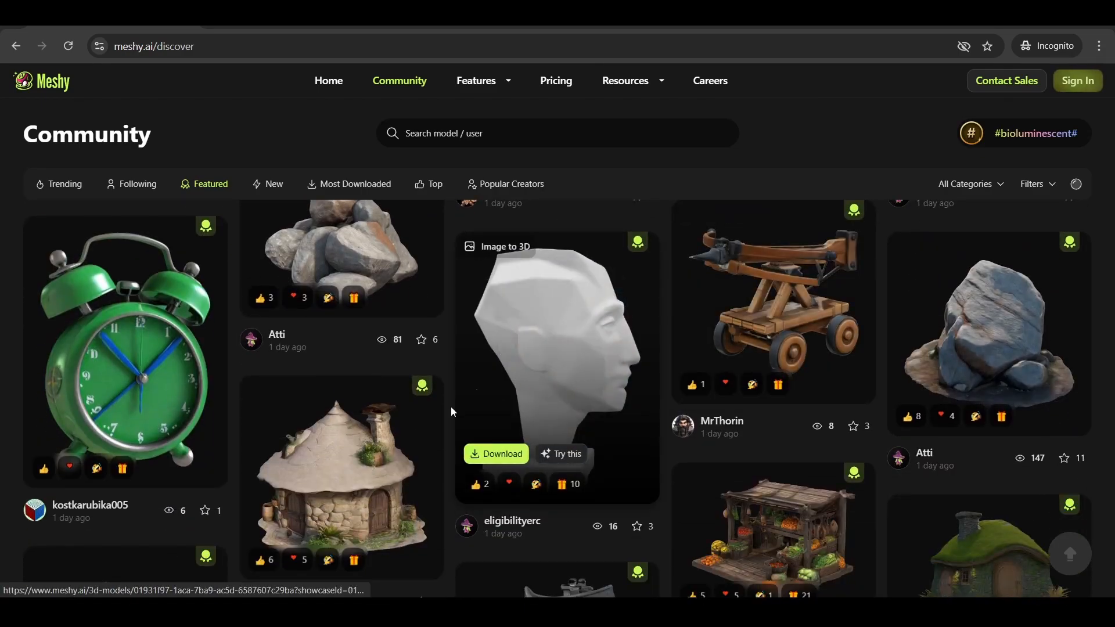
scroll(453, 410, down, 3)
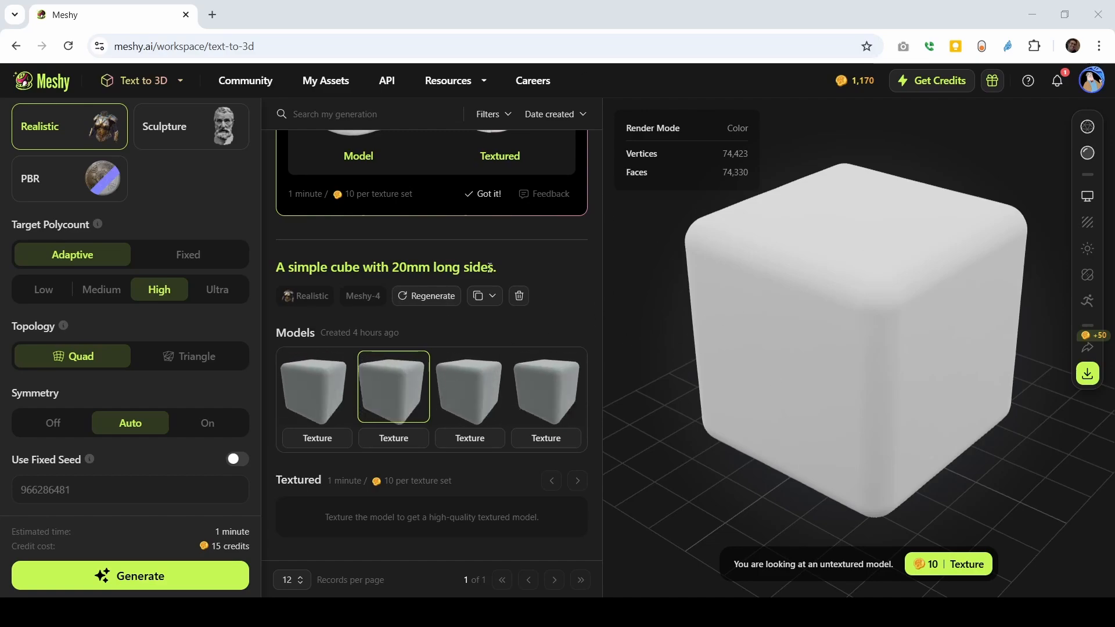
- Preview the generated variants of the "A simple cube with 20mm long sides." prompt and turn on the wireframe display
click(482, 381)
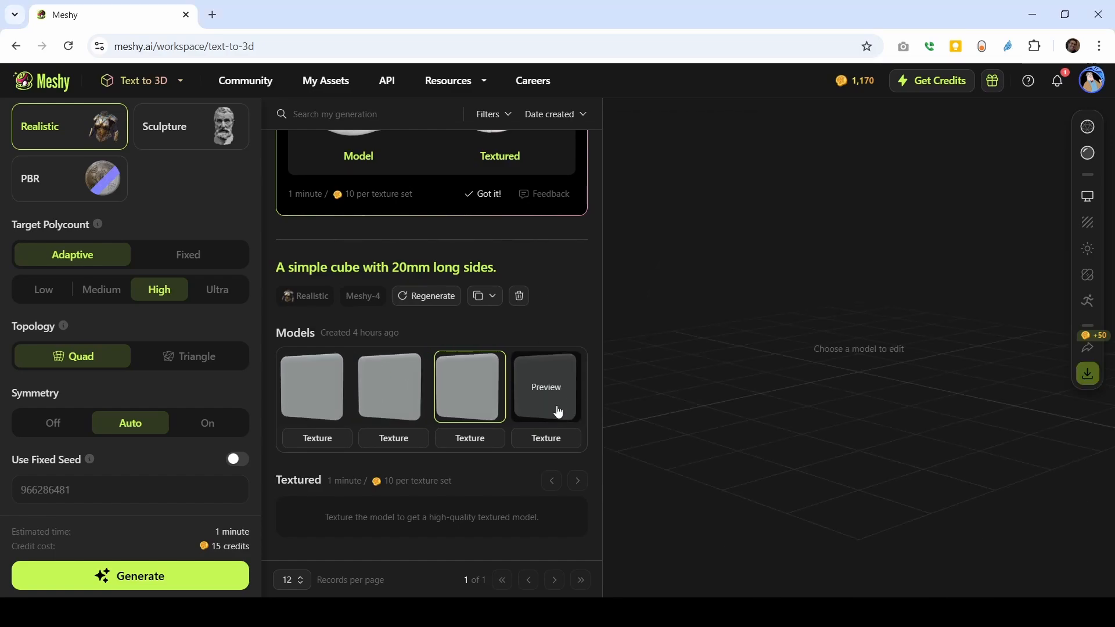
click(562, 395)
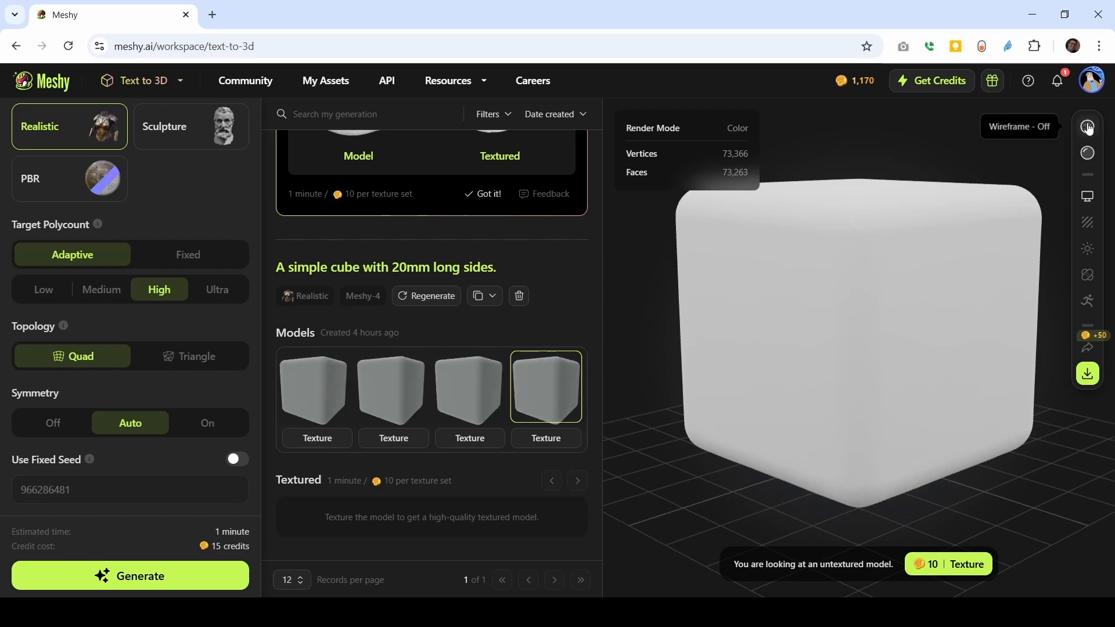
click(1090, 155)
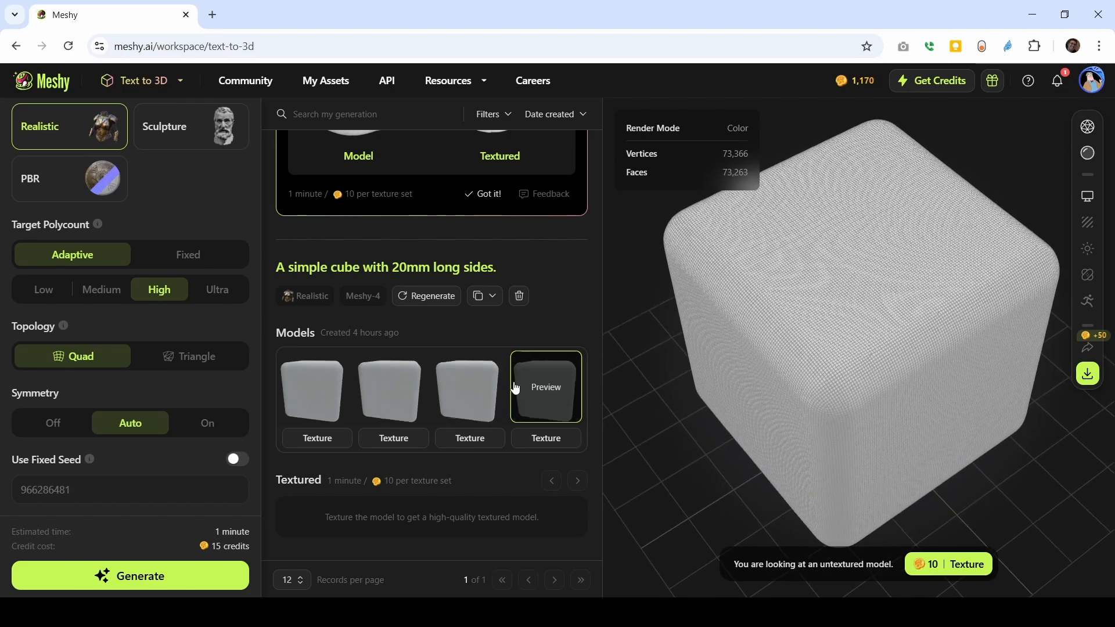
click(461, 388)
click(385, 400)
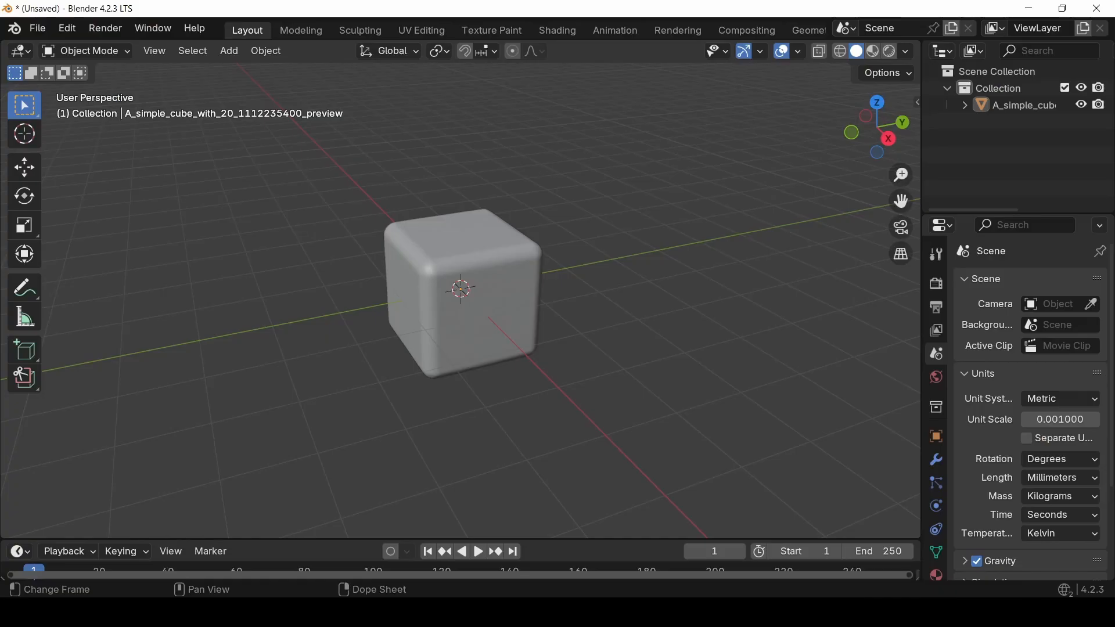
- In Blender, check the imported cube's dimensions and scale the cube uniformly by a factor of 10
click(514, 281)
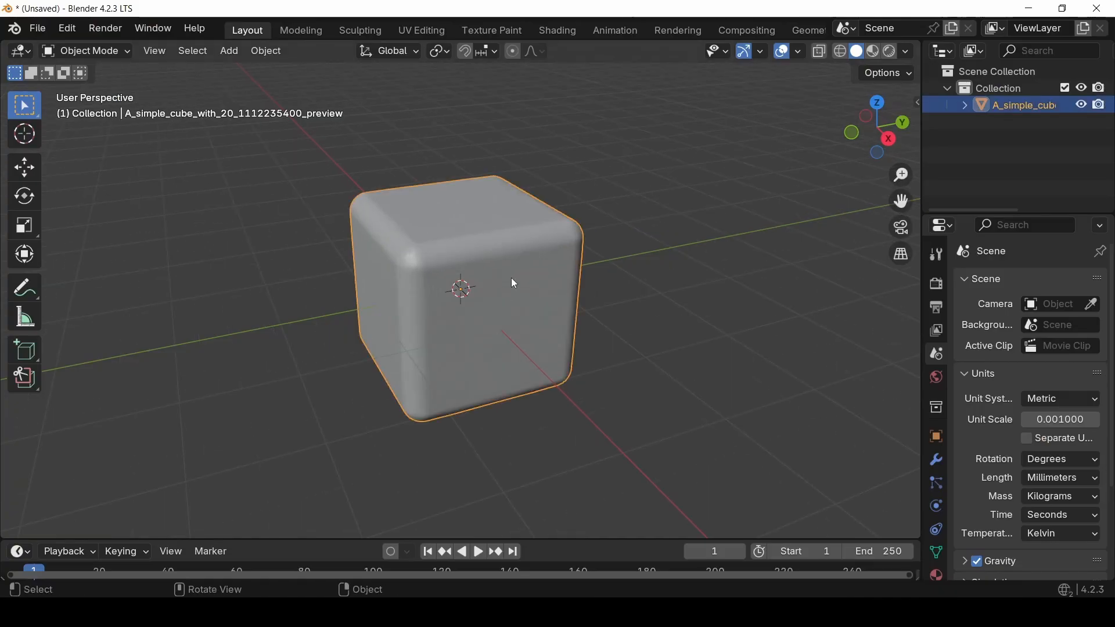
key(n)
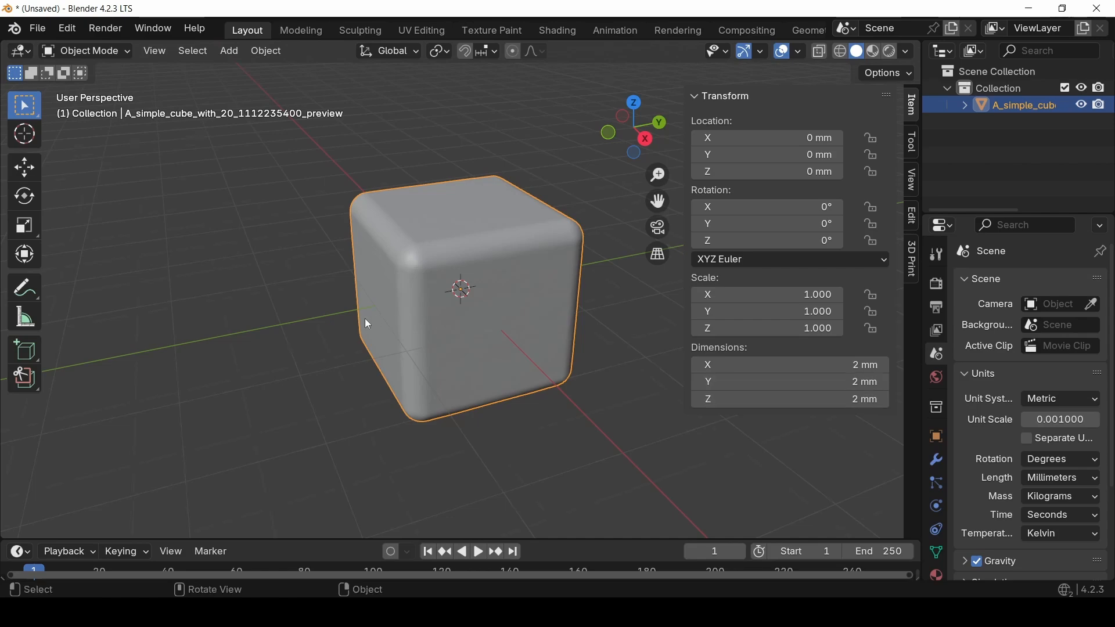
scroll(363, 372, down, 2)
right_click(405, 406)
key(Escape)
middle_drag(402, 411, 462, 428)
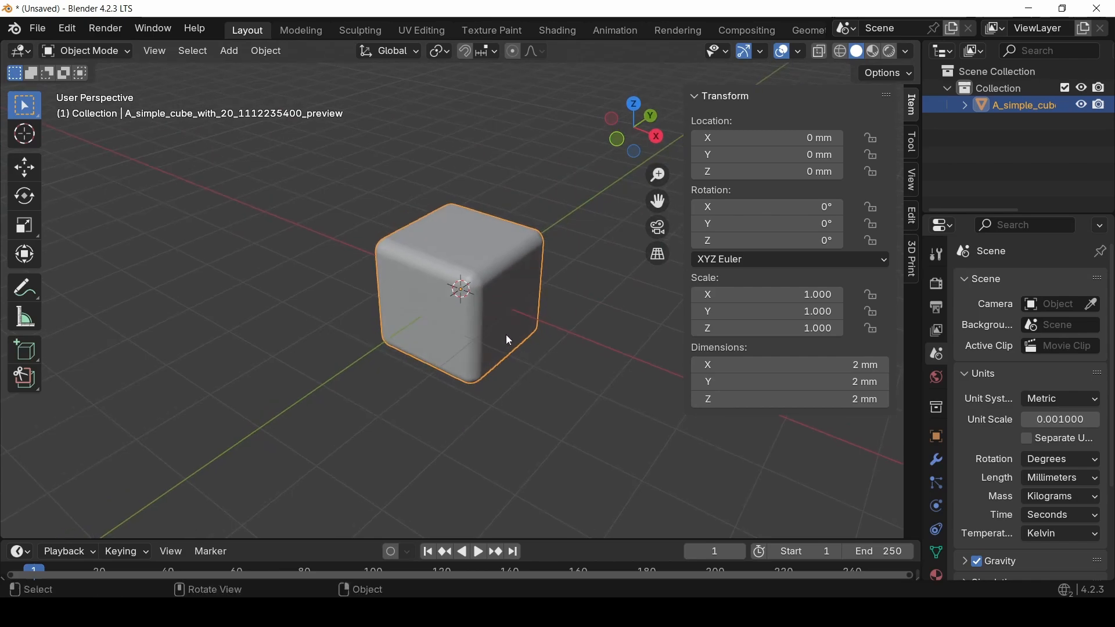
text(s10)
key(Return)
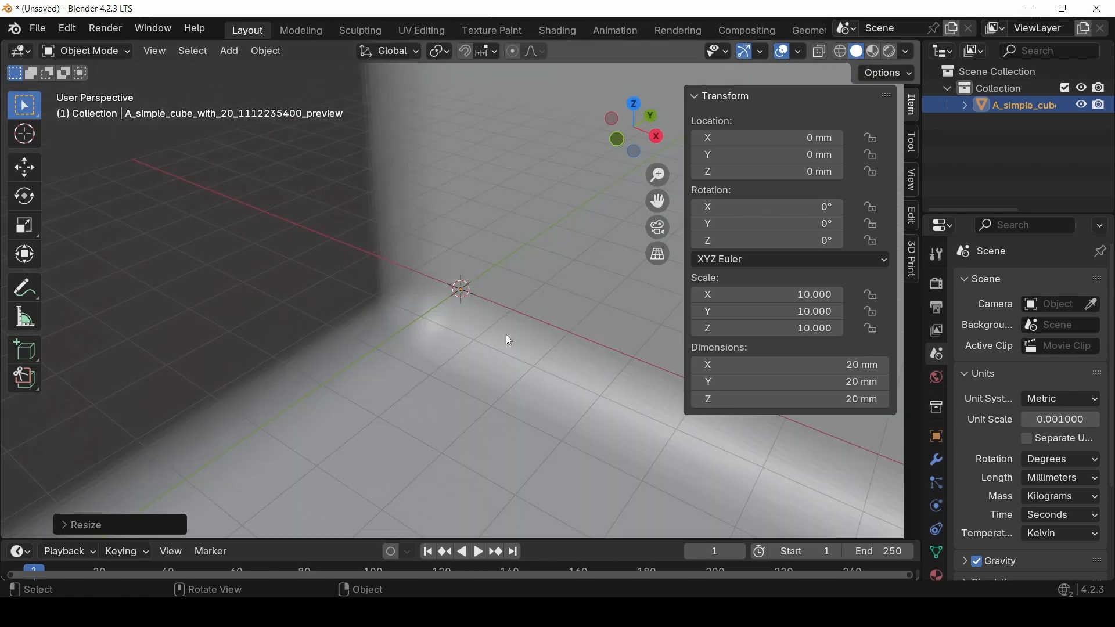
scroll(506, 334, down, 6)
key(n)
middle_drag(488, 427, 465, 379)
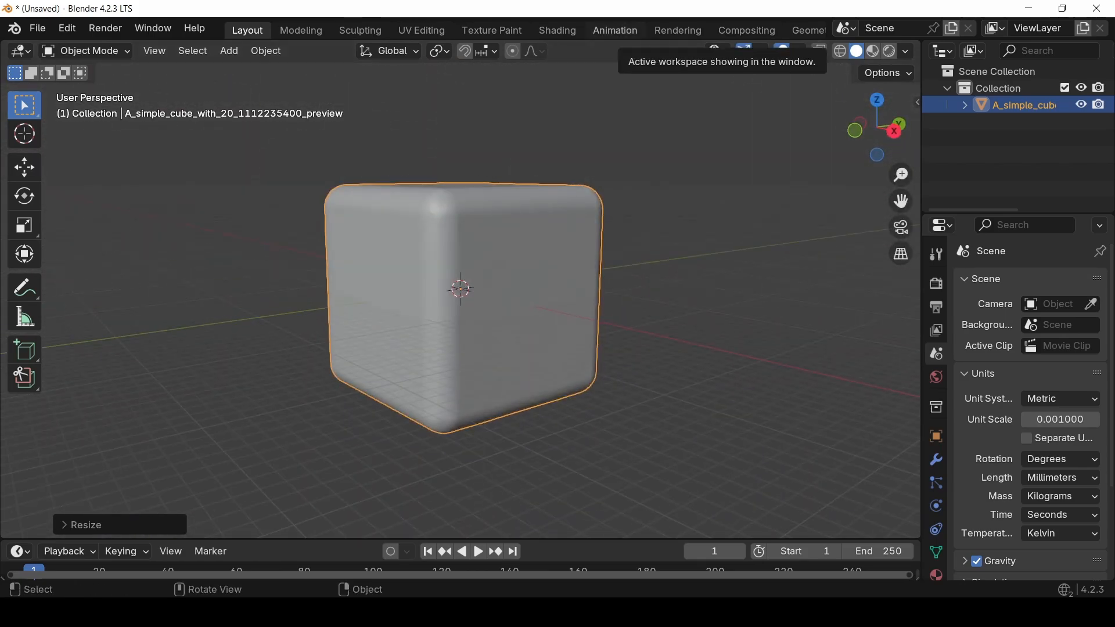
- Switch back to Meshy, preview the first lettered cube variant without wireframe, and inspect the engravings on its sides
key(alt+Tab)
scroll(421, 239, up, 5)
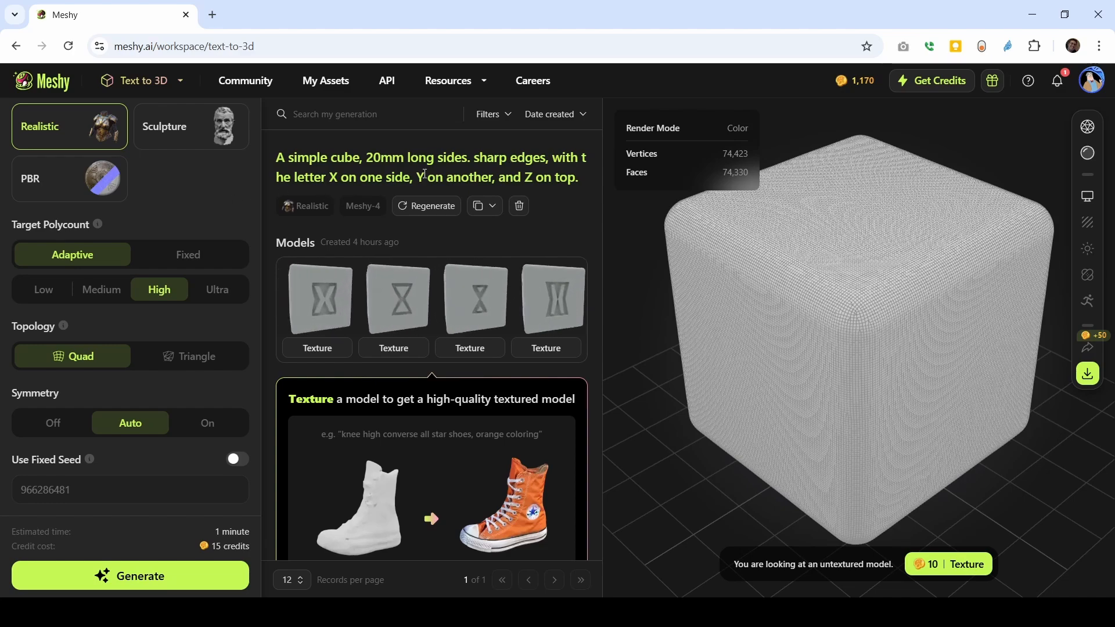
click(319, 305)
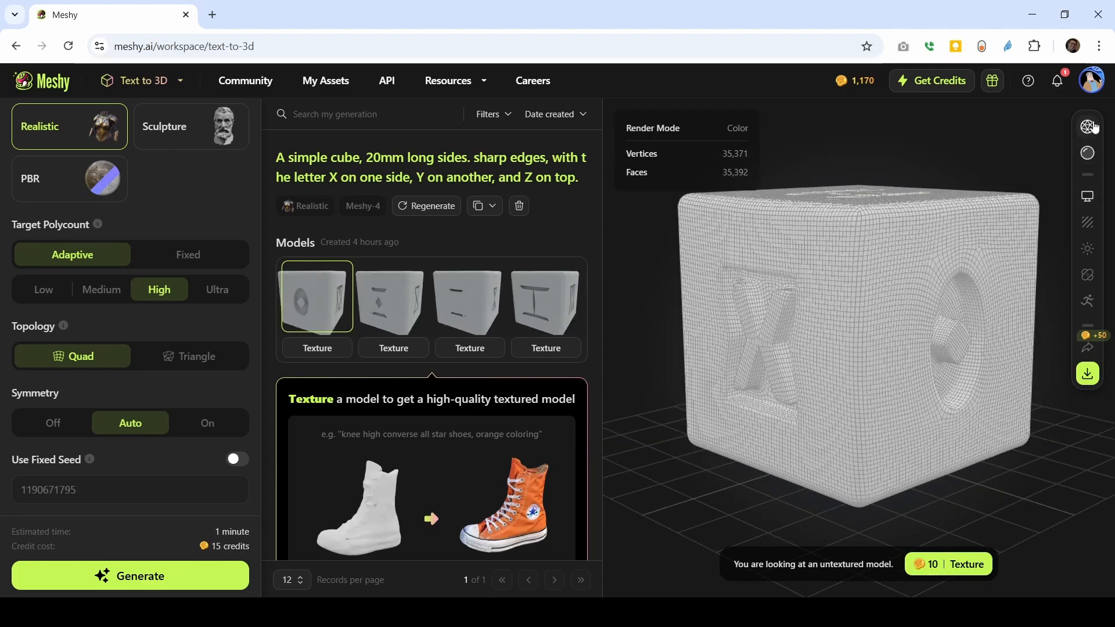
click(1086, 197)
scroll(759, 424, down, 2)
drag(835, 302, 905, 281)
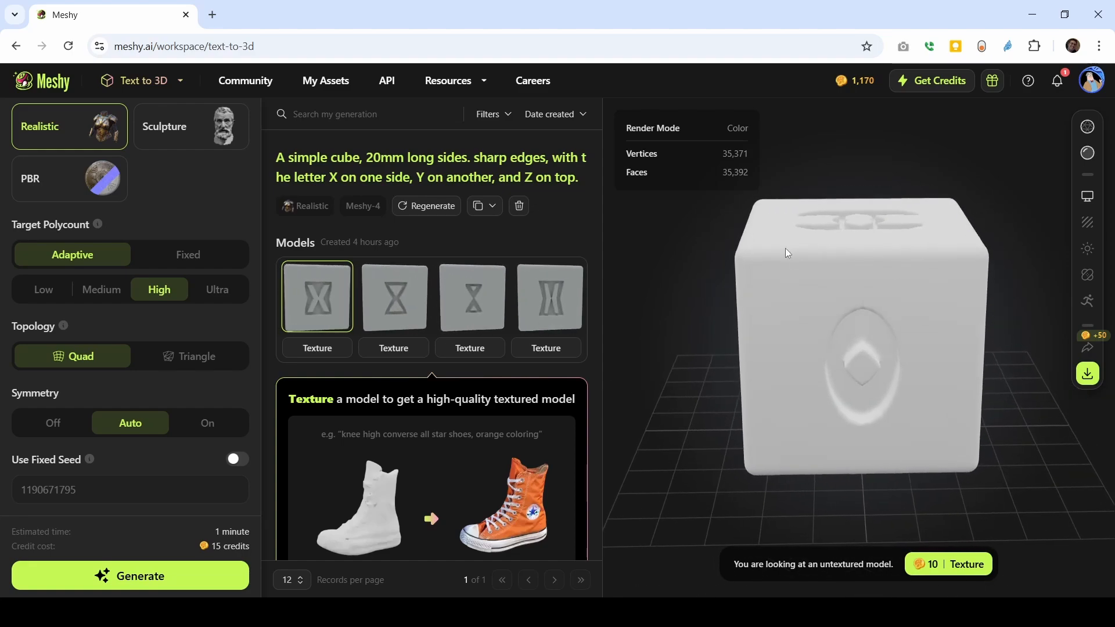
drag(832, 311, 803, 315)
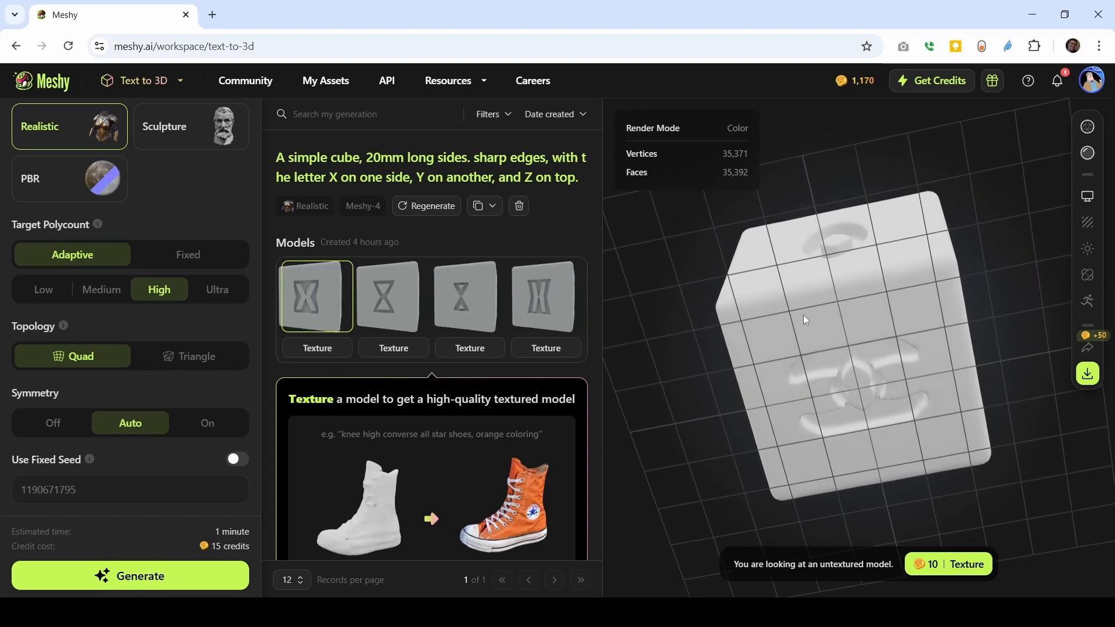
- Preview the second, third and fourth lettered cube variants and examine the engravings on their faces
click(396, 311)
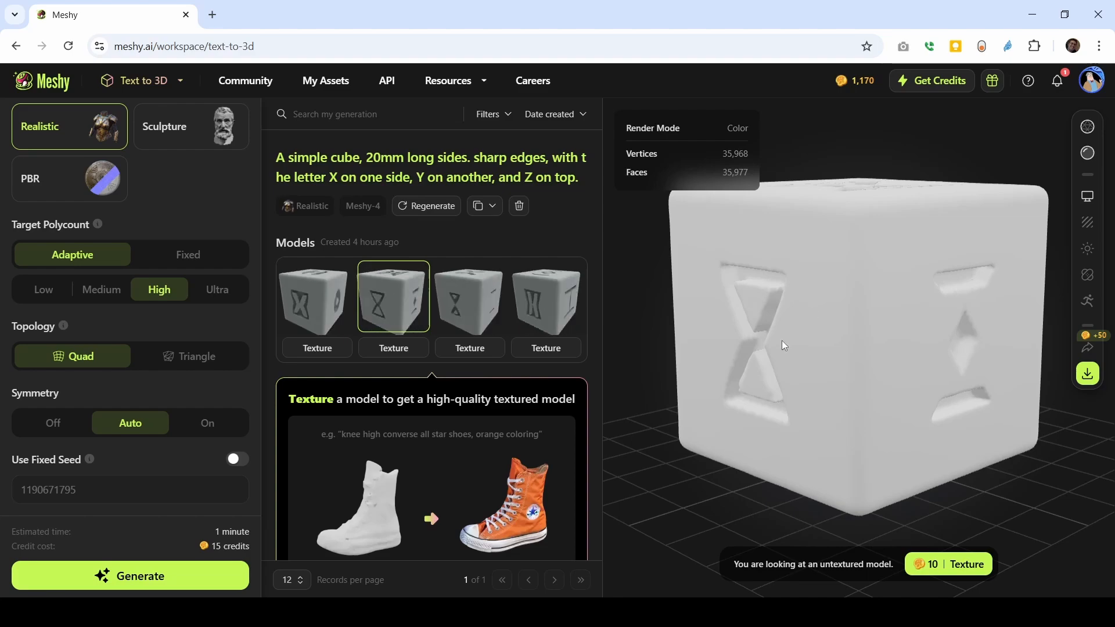
drag(786, 339, 819, 367)
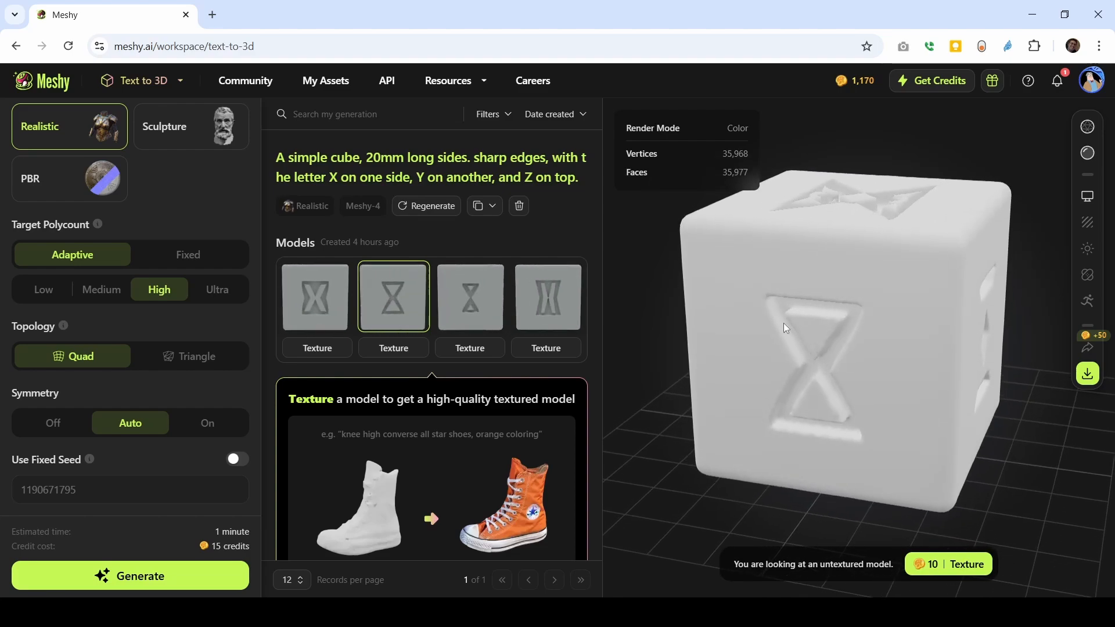
drag(927, 364, 786, 365)
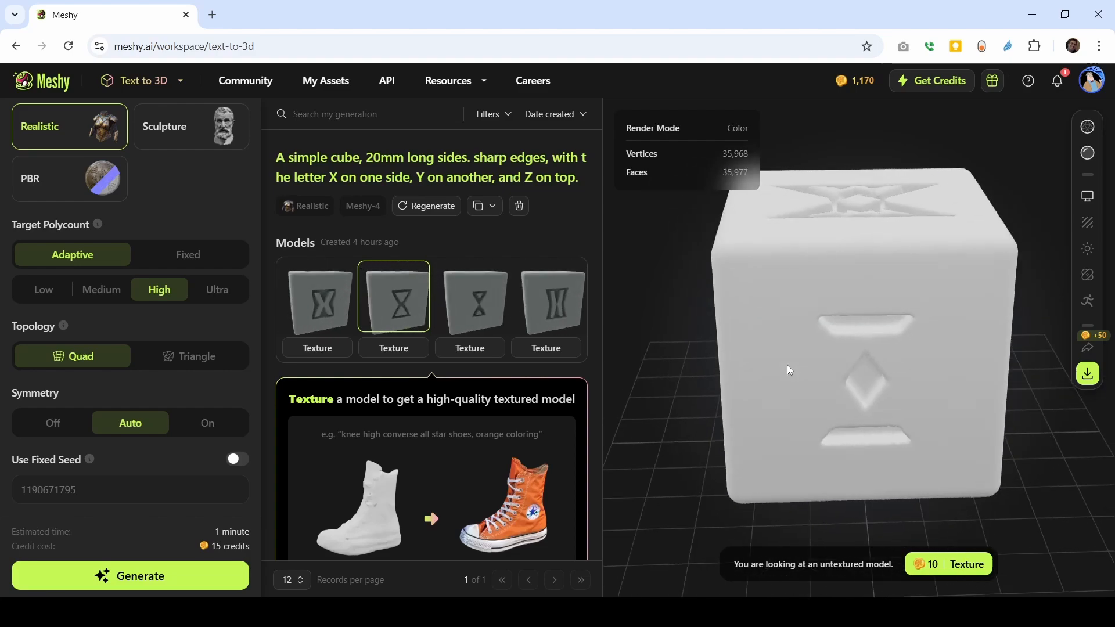
drag(895, 350, 964, 369)
click(479, 300)
drag(818, 351, 891, 386)
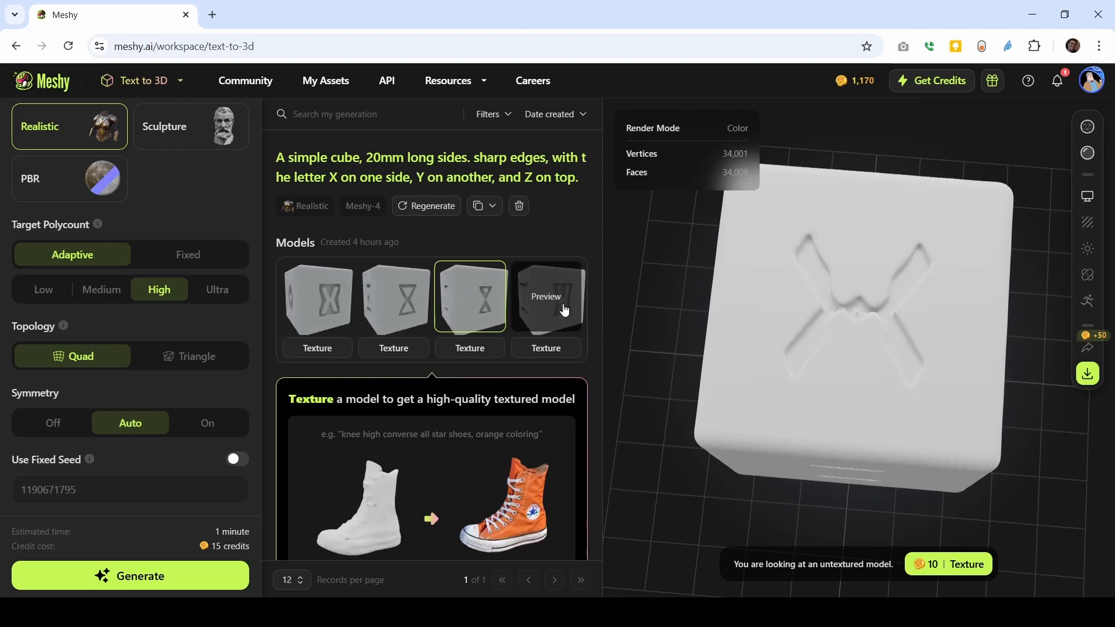
click(543, 300)
drag(849, 365, 807, 360)
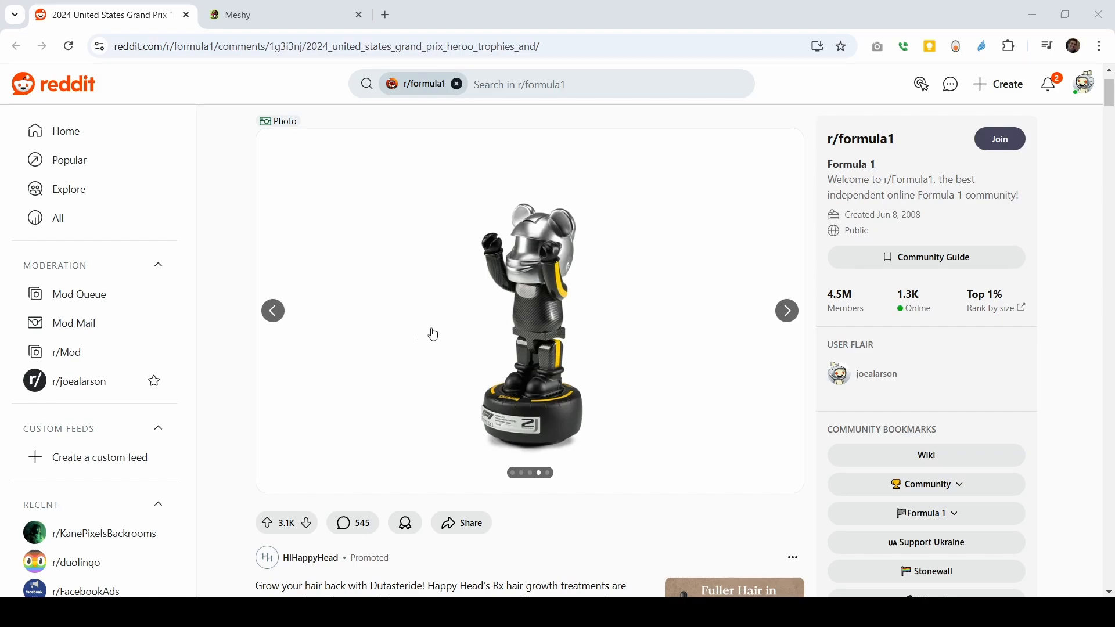
- View the bear trophy photo in the Reddit post, and compare it with the Racing Bear Champion model in Meshy from several angles
scroll(486, 320, up, 1)
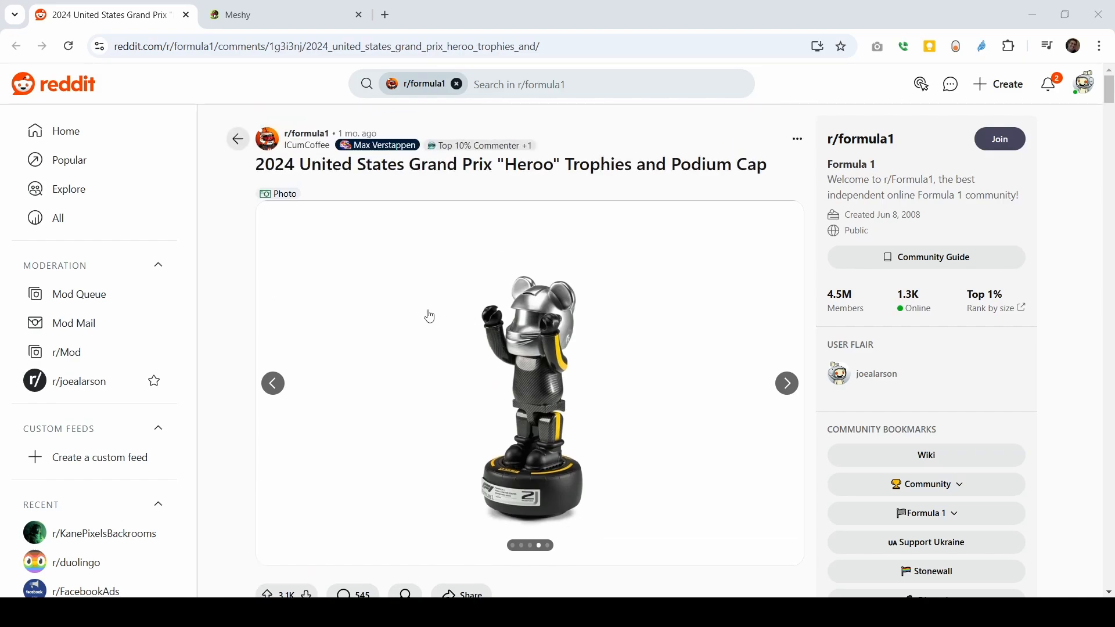
scroll(430, 316, down, 1)
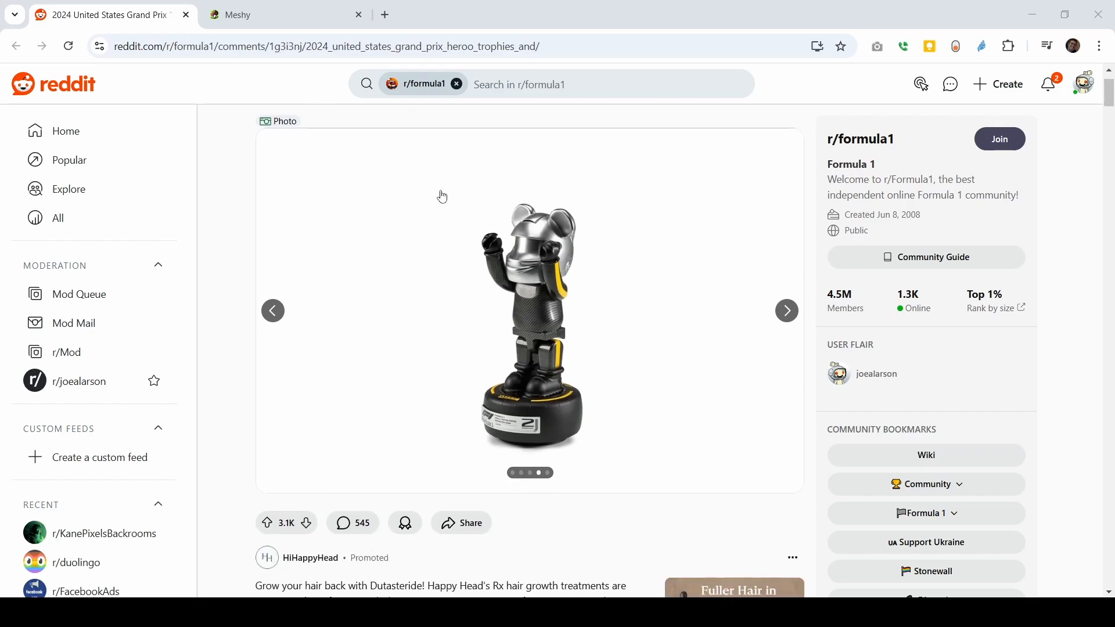
click(258, 25)
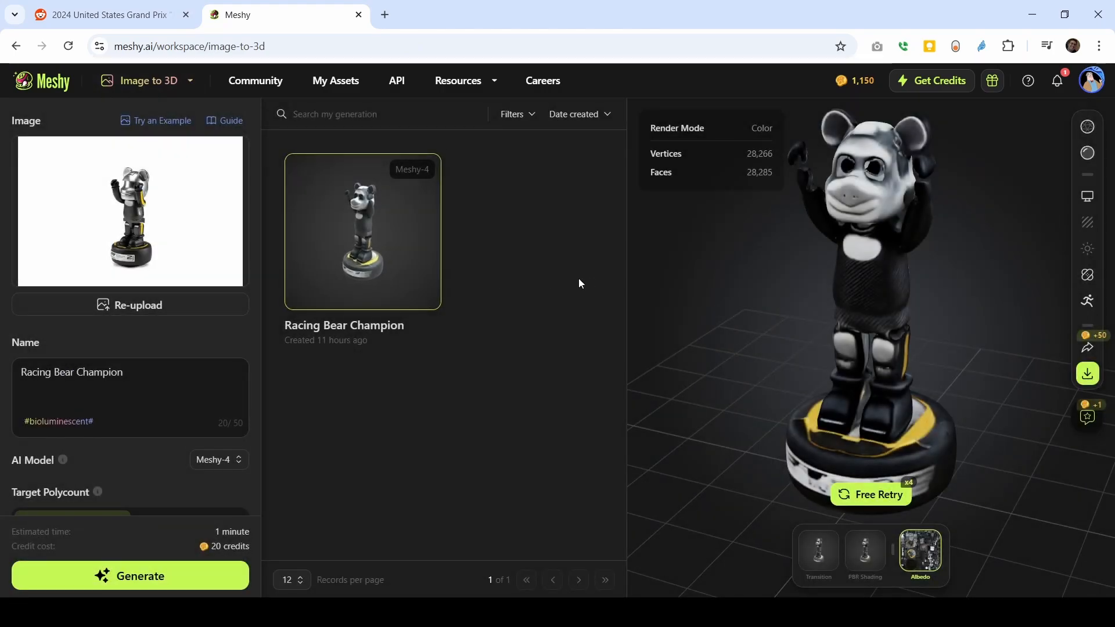
drag(838, 295, 868, 194)
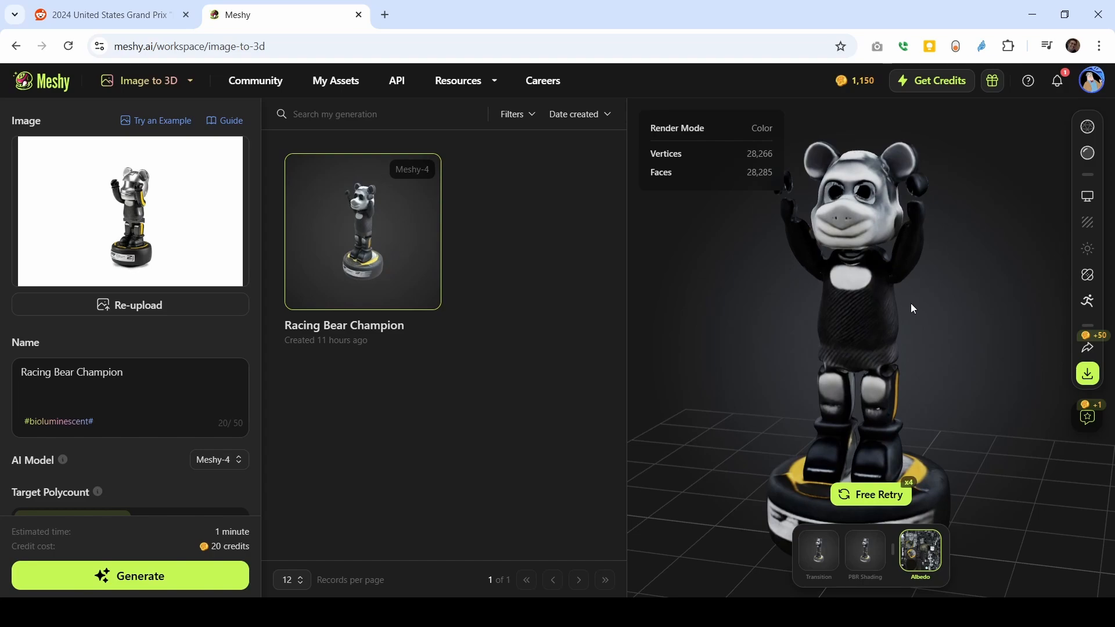
drag(917, 344, 1057, 204)
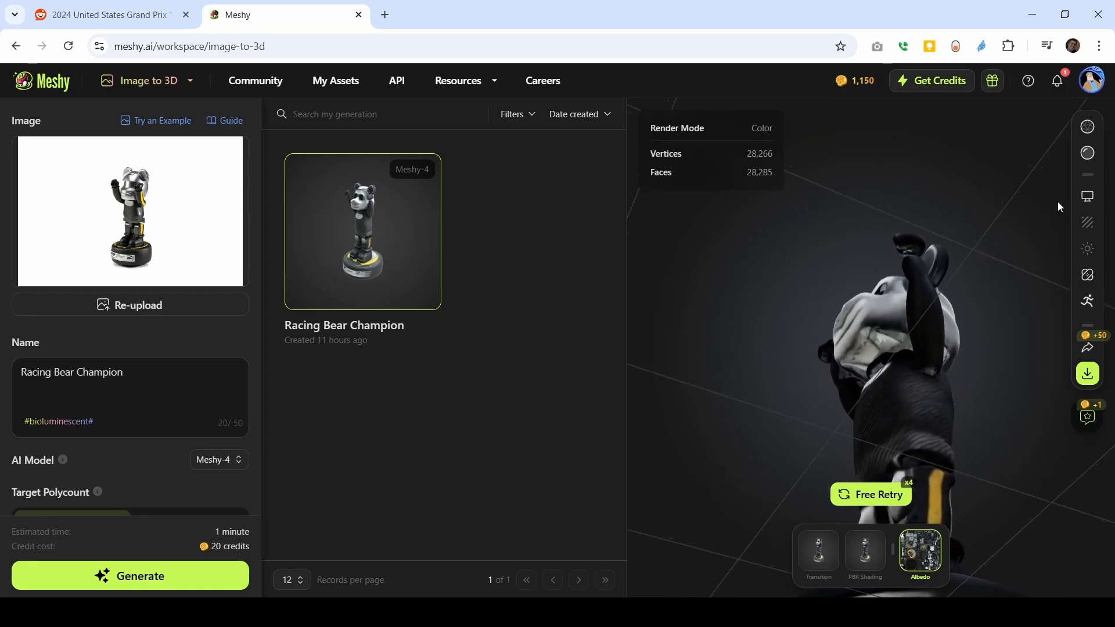
- Show the Racing Bear Champion model without its texture and examine the geometry of its head, hands and legs
click(1088, 156)
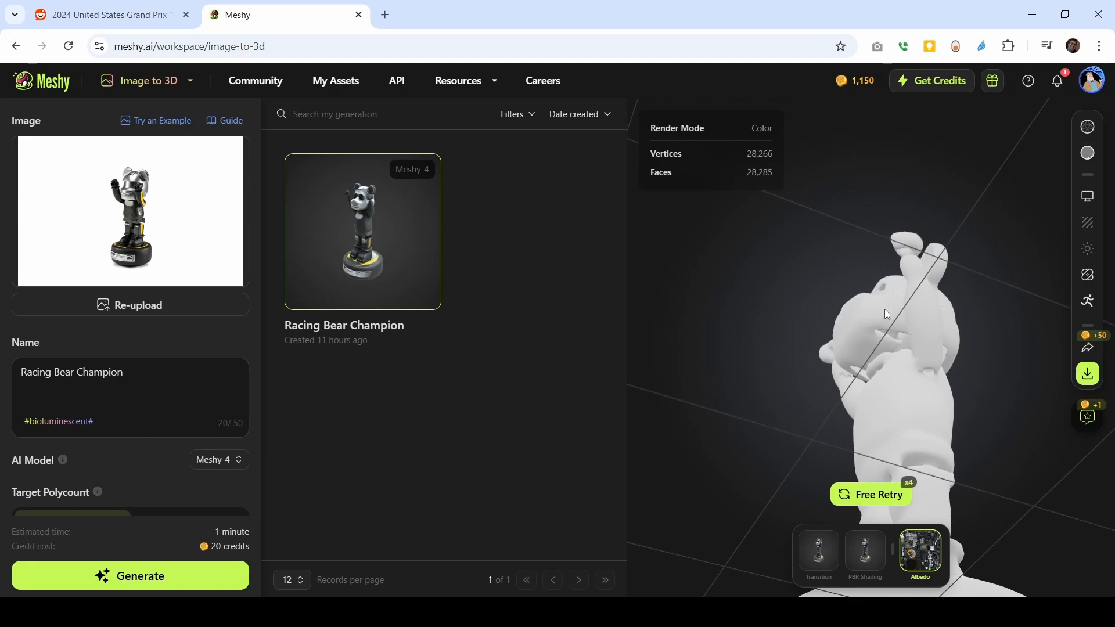
drag(971, 355, 894, 324)
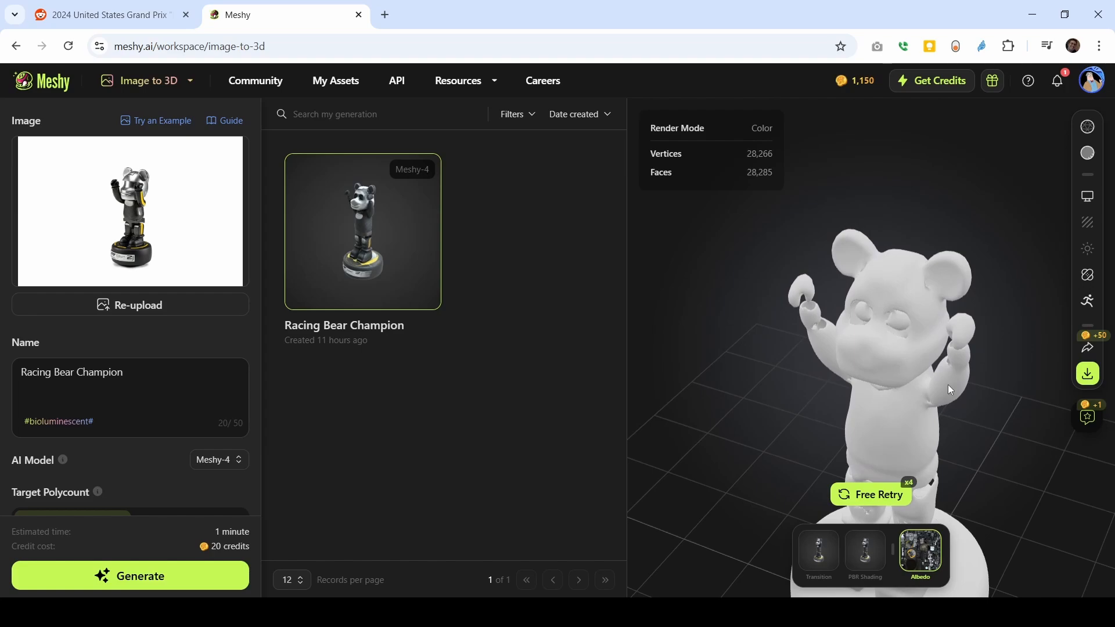
drag(845, 376, 789, 388)
scroll(793, 395, down, 4)
right_drag(796, 400, 798, 276)
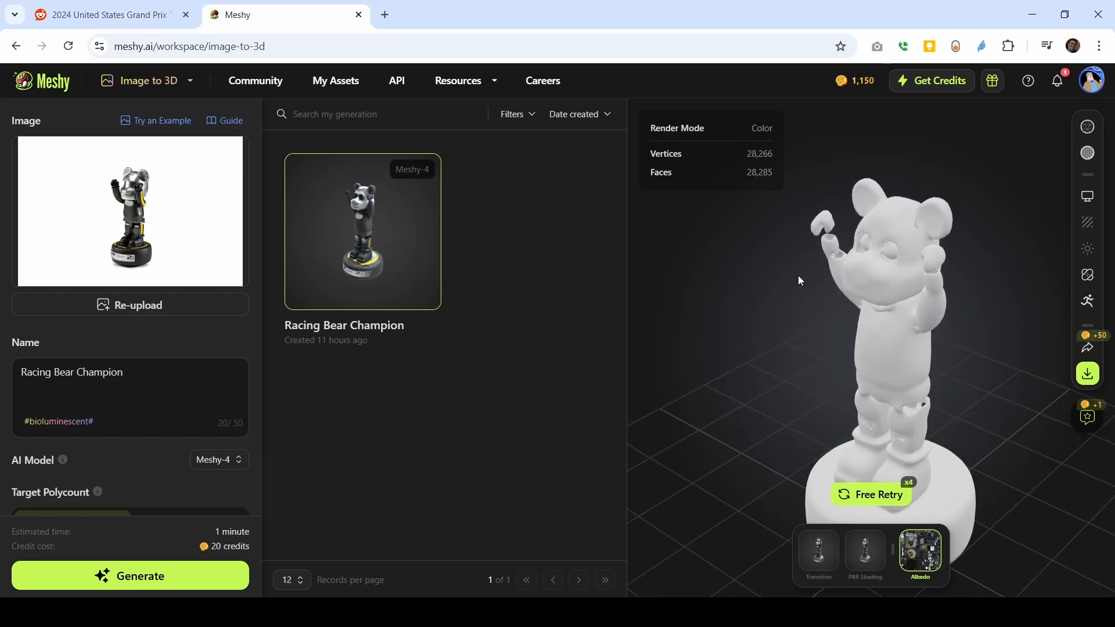
- Replace the Racing Bear Champion model with a new generation using Free Retry and inspect the new figure
click(869, 498)
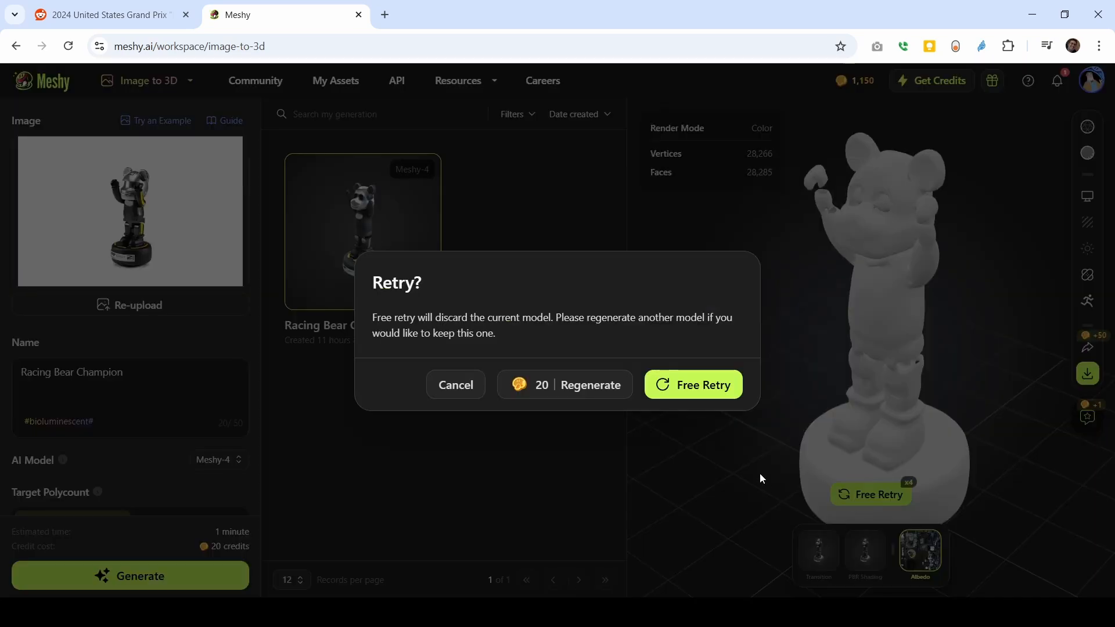
click(697, 391)
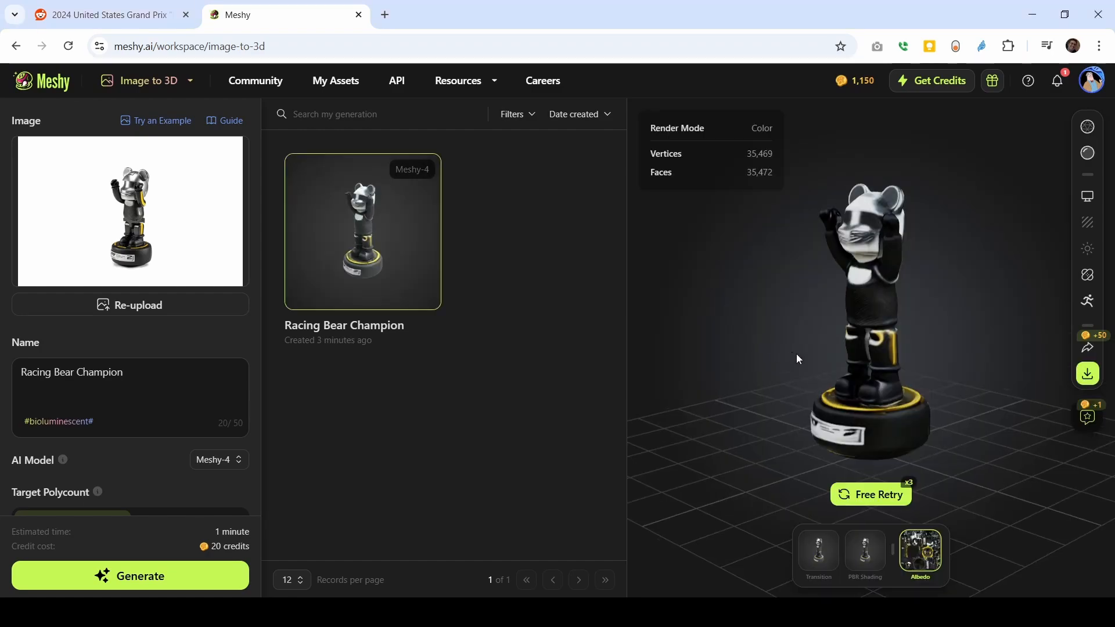
drag(797, 353, 941, 283)
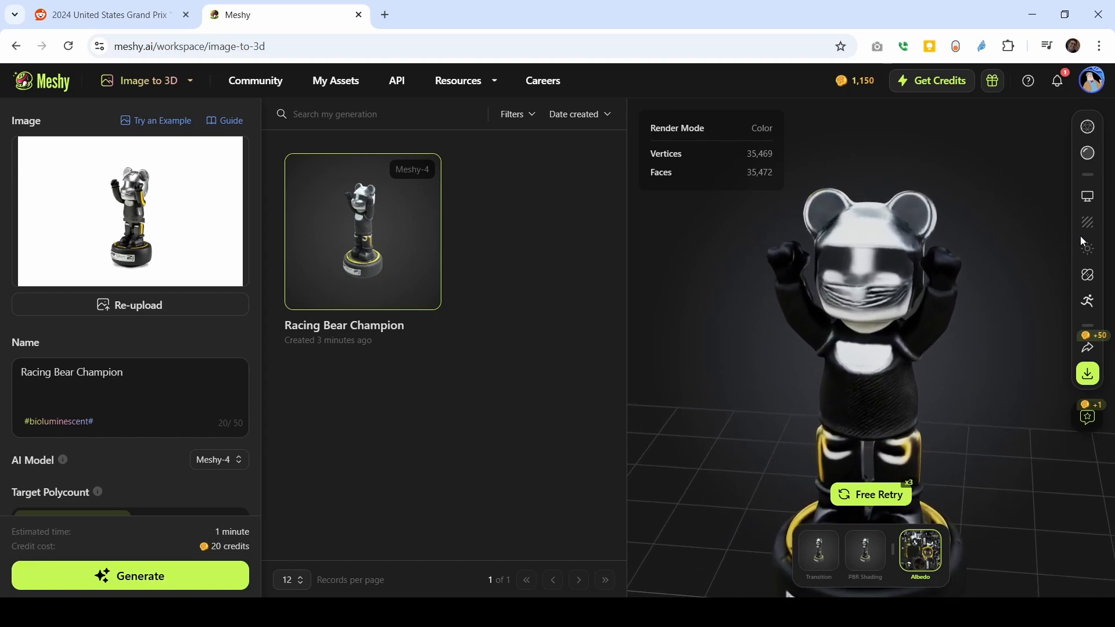
- Show the regenerated Racing Bear Champion figure without its texture and examine its head, raised arms and legs
click(1088, 154)
drag(995, 359, 943, 295)
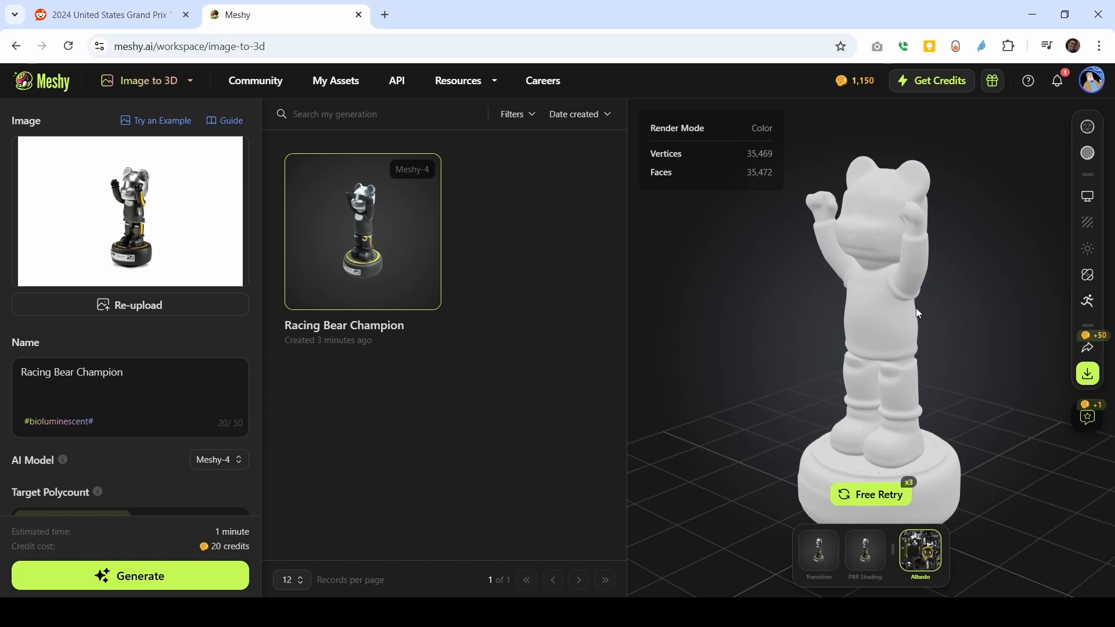
drag(915, 288, 931, 309)
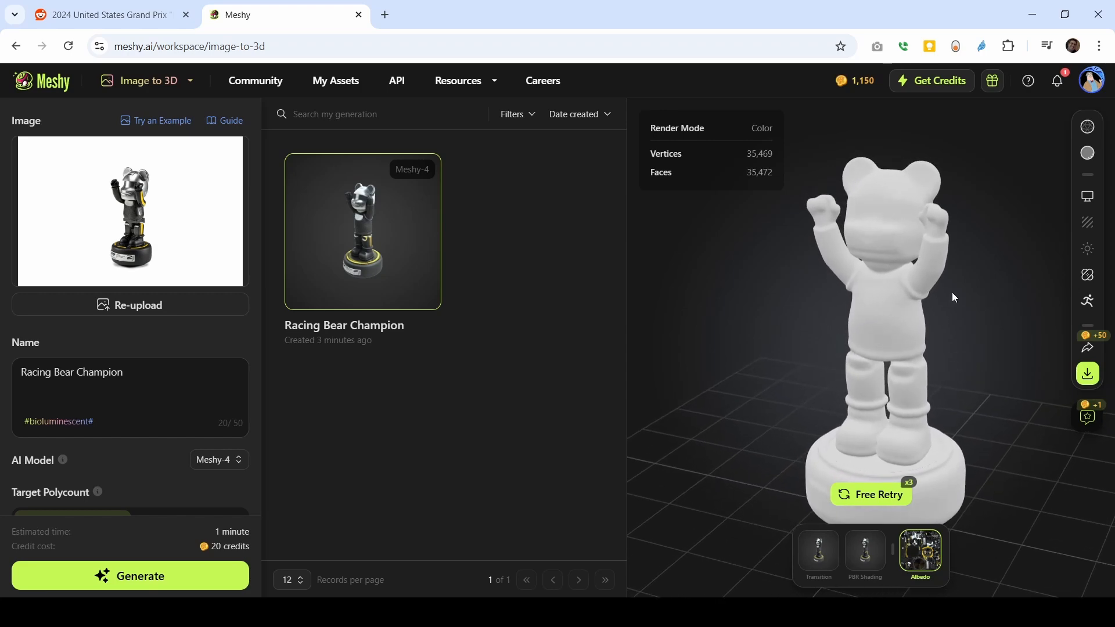
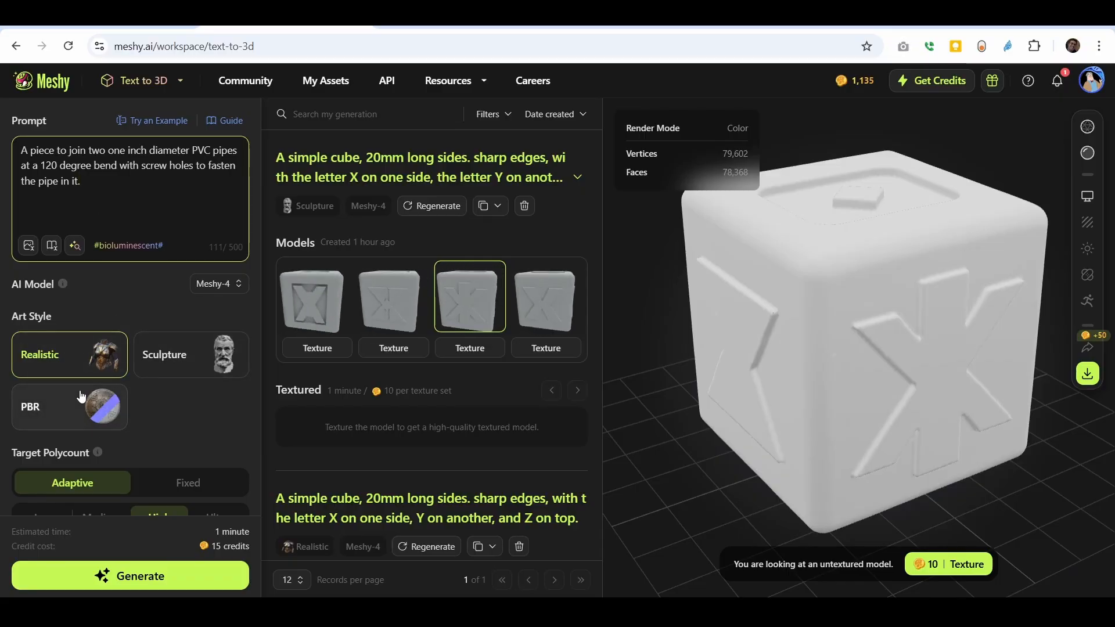
- Set the adaptive target polycount to Medium and generate models from the PVC pipe joint prompt
scroll(128, 379, down, 3)
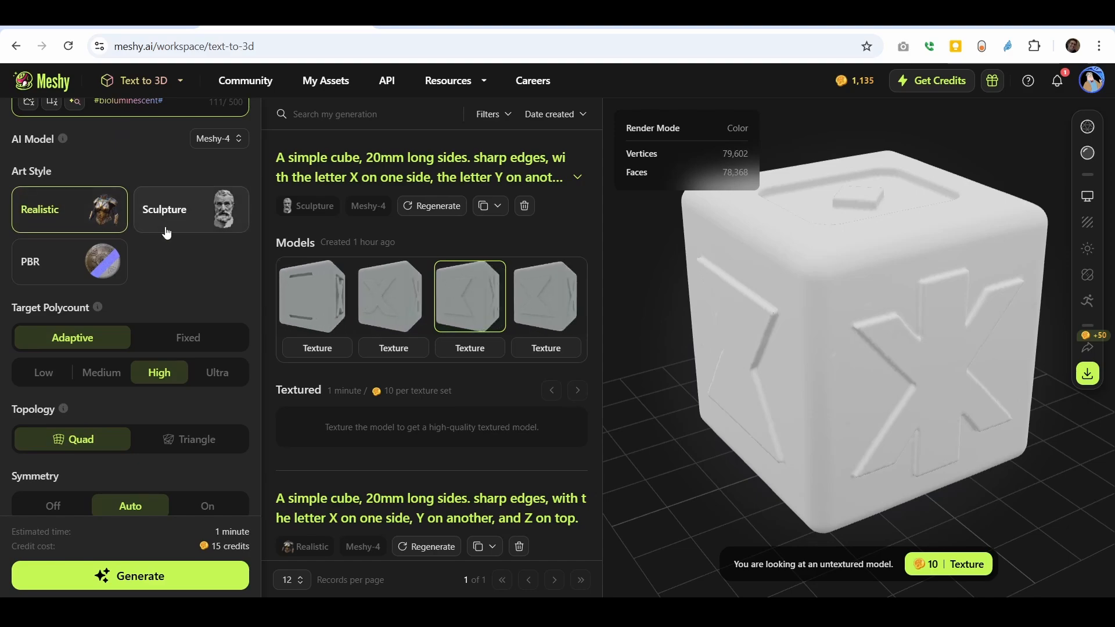
click(102, 372)
scroll(102, 372, up, 3)
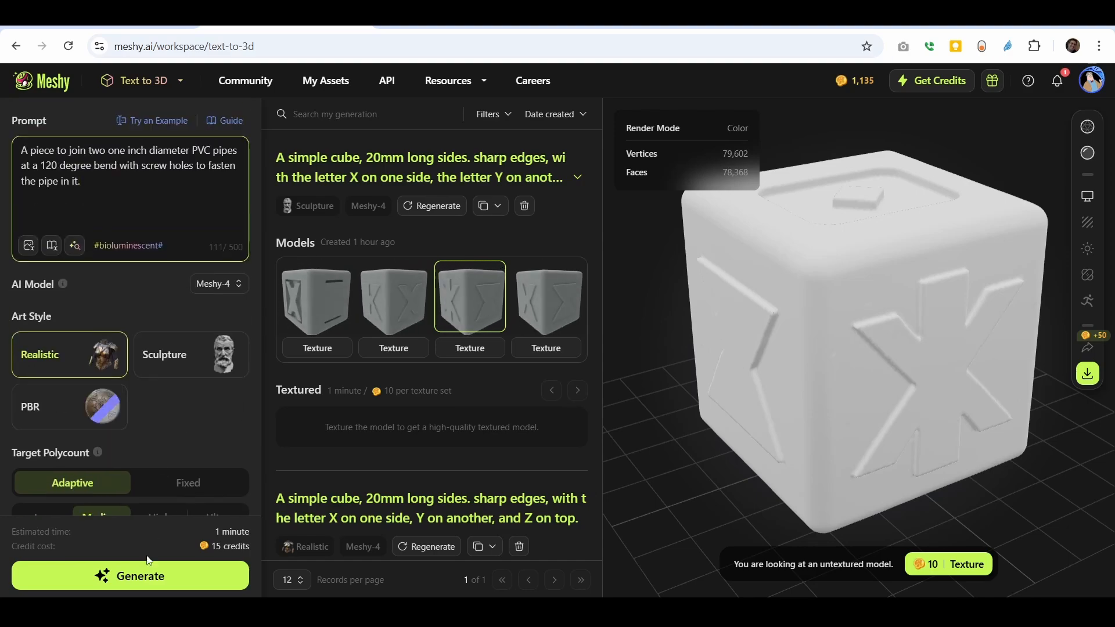
click(138, 575)
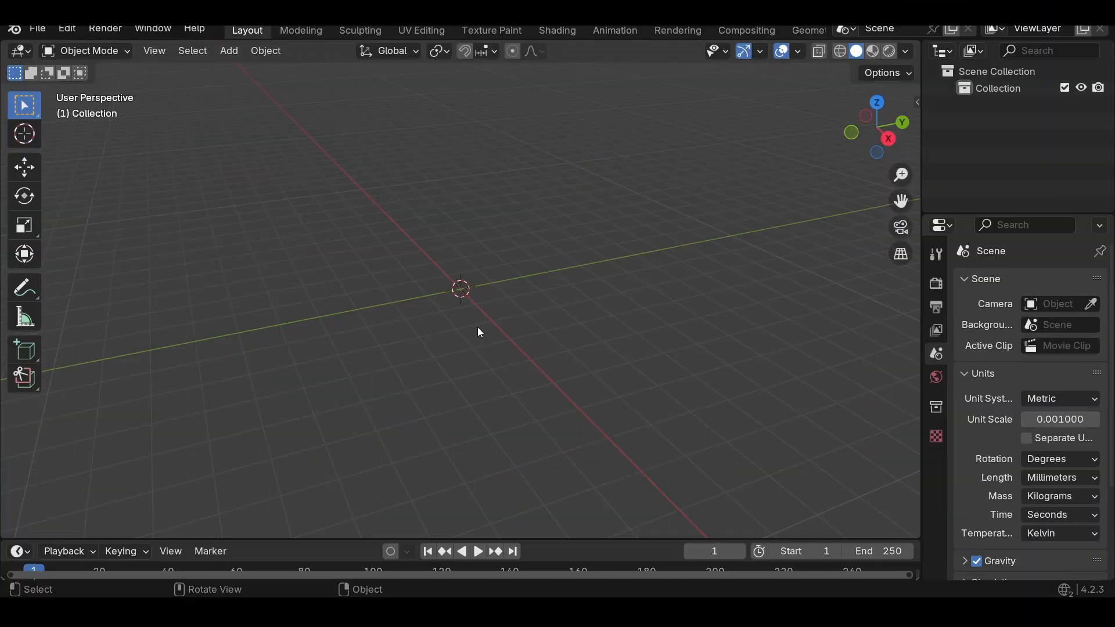
- Switch to Blender and add a cylinder with a radius of 0.5 inch and a depth of 4 inches
key(shift+a)
mouse_move(443, 271)
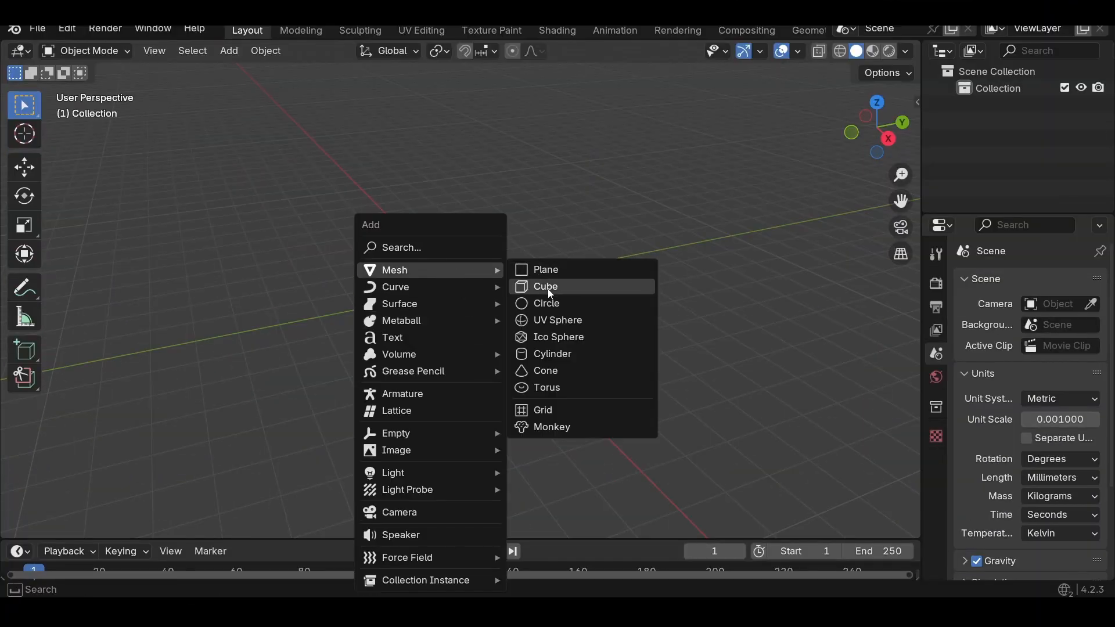
click(548, 356)
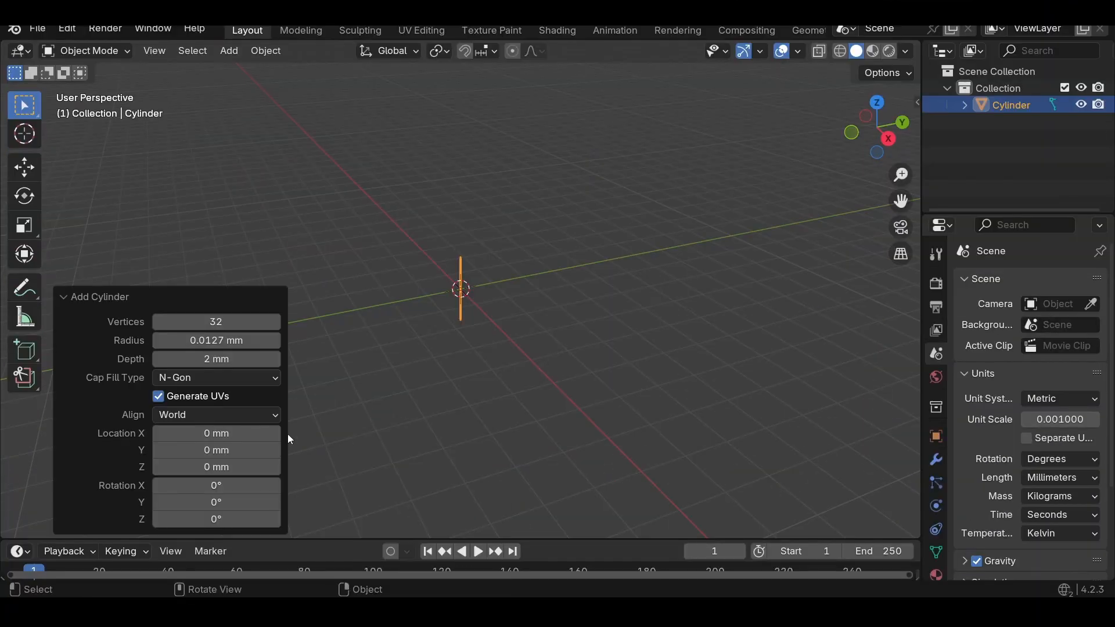
click(211, 338)
text(.5")
key(Return)
click(217, 365)
text(4)
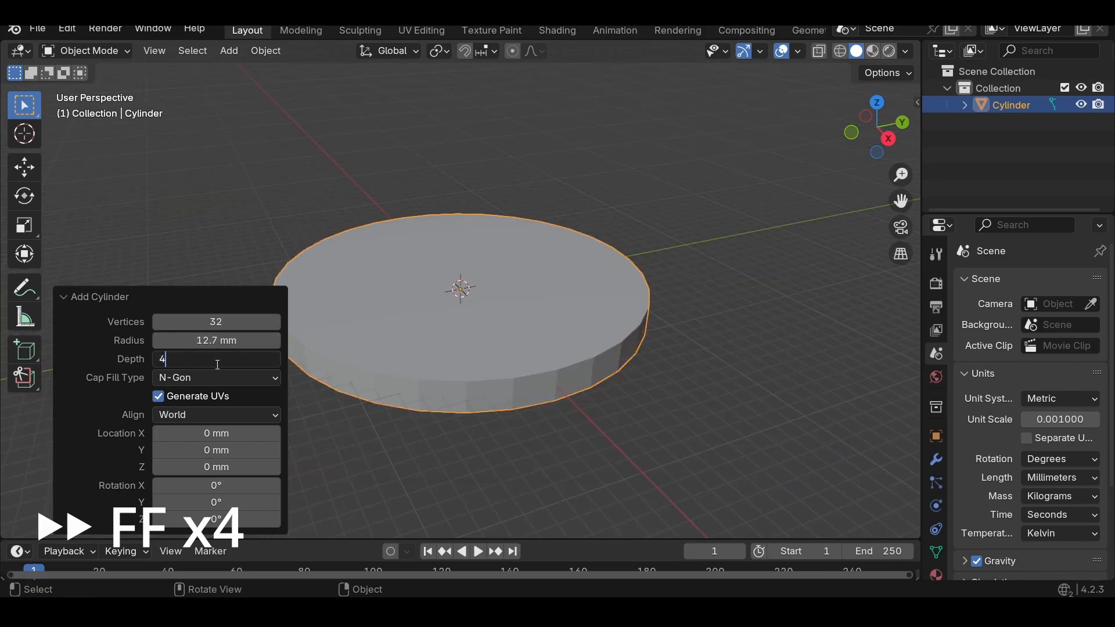
text(")
key(Return)
scroll(460, 291, down, 5)
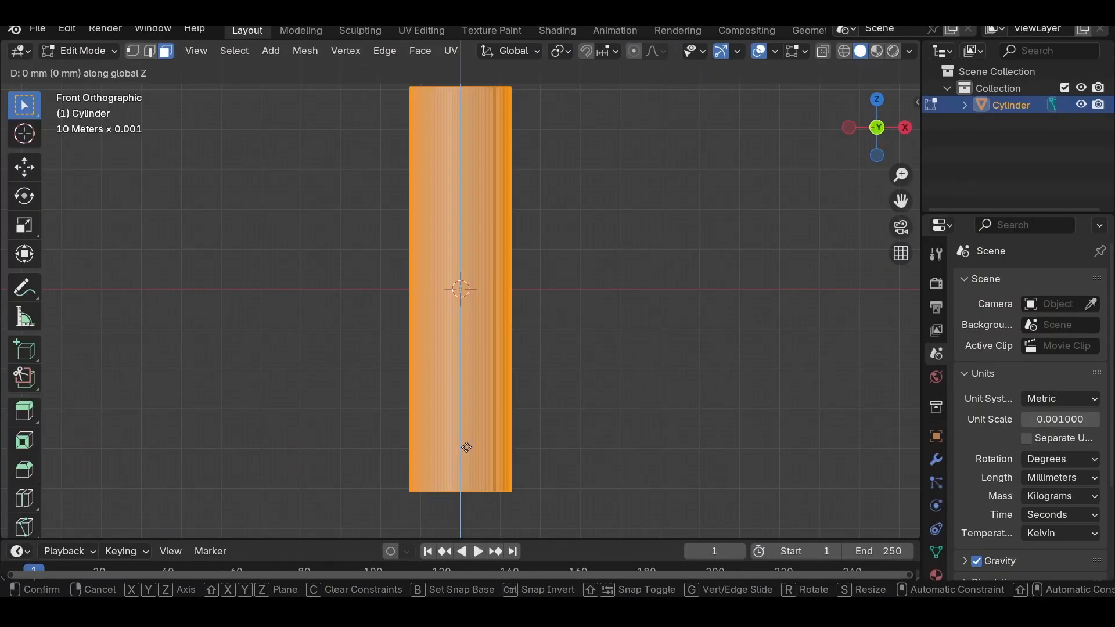
- Move the whole cylinder mesh up along Z so that its lower end lies a short distance above the origin
text(100)
key(Return)
text(gz-50)
key(Return)
text(gz25)
key(Return)
- Duplicate the cylinder in Object Mode and rotate the copy 180 degrees about the origin
key(Tab)
key(shift+d)
text(r)
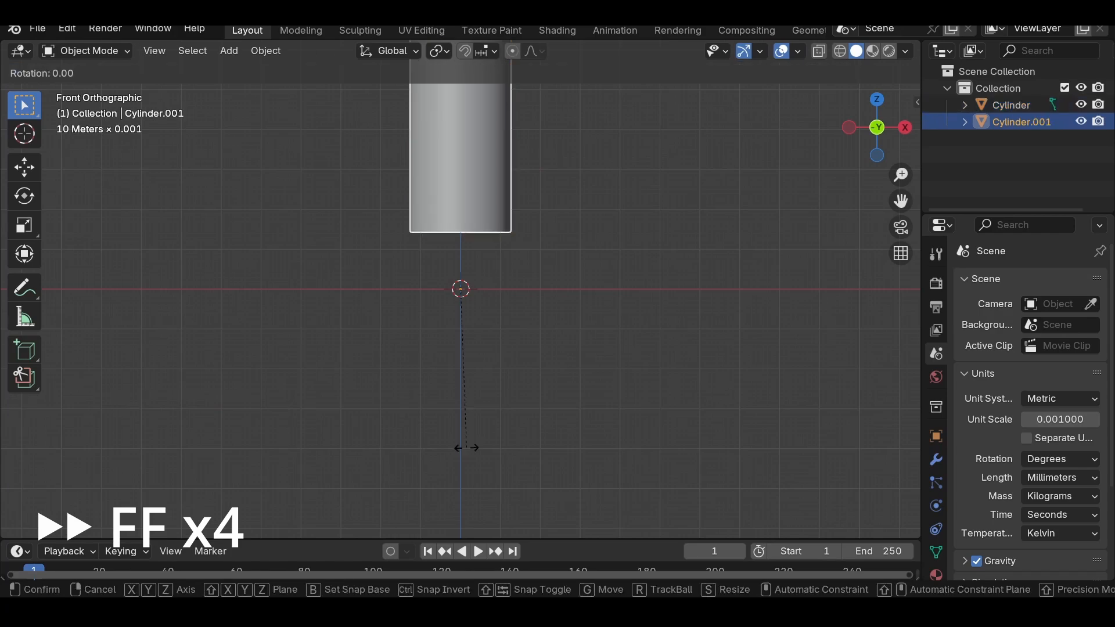
text(180)
key(Return)
click(489, 201)
text(r120)
key(Return)
key(shift+z)
key(z)
click(572, 204)
click(575, 323)
key(alt+r)
- Select both cylinders and rotate them 90 degrees about the origin in the front view
shift+click(463, 396)
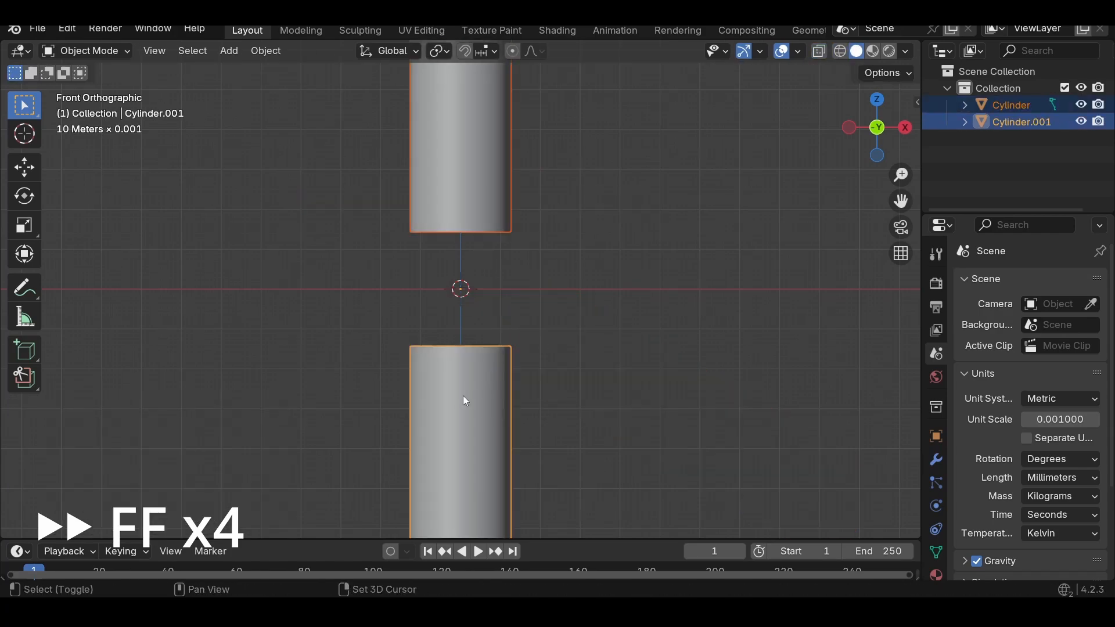
key(r)
key(9)
key(0)
key(Return)
- Rotate the original cylinder 180 degrees and a further 120 degrees to form the bend with the duplicate
click(553, 266)
key(r)
key(1)
key(8)
key(0)
key(Return)
text(r120)
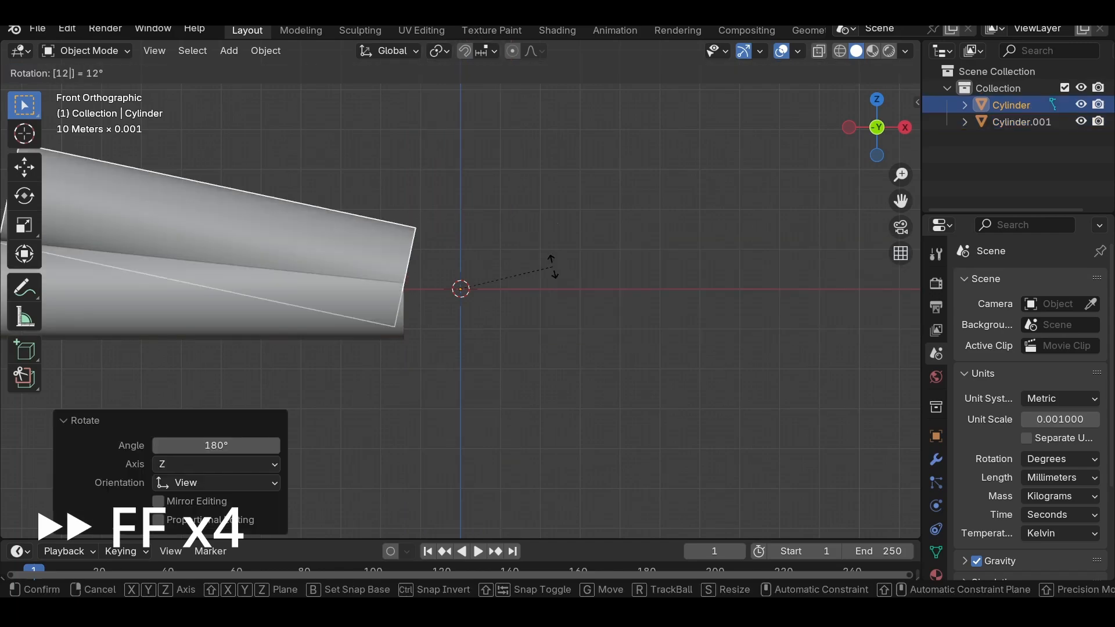
key(Return)
- Rotate both cylinders together by -90 degrees and join them into one object
scroll(407, 290, down, 2)
shift+click(397, 291)
text(r-90)
key(Return)
key(ctrl+j)
- Select all of the joined mesh in Edit Mode and connect the facing pipe ends with Bridge Edge Loops
key(Tab)
middle_drag(398, 291, 325, 308)
scroll(442, 284, up, 3)
alt+click(458, 265)
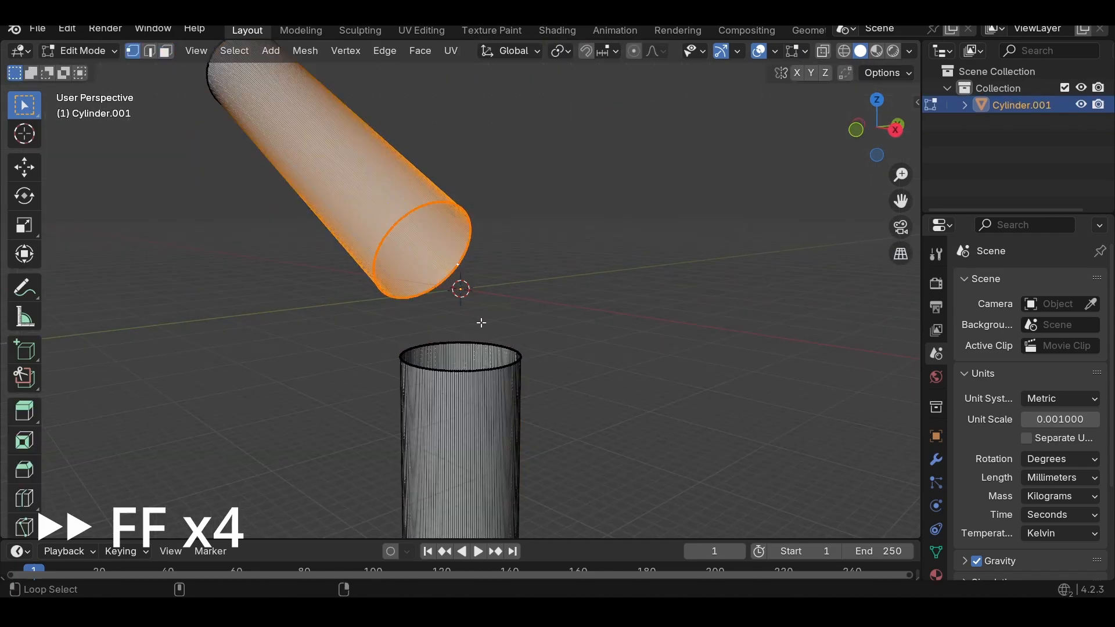
key(a)
middle_drag(484, 345, 557, 331)
key(F3)
text(ed)
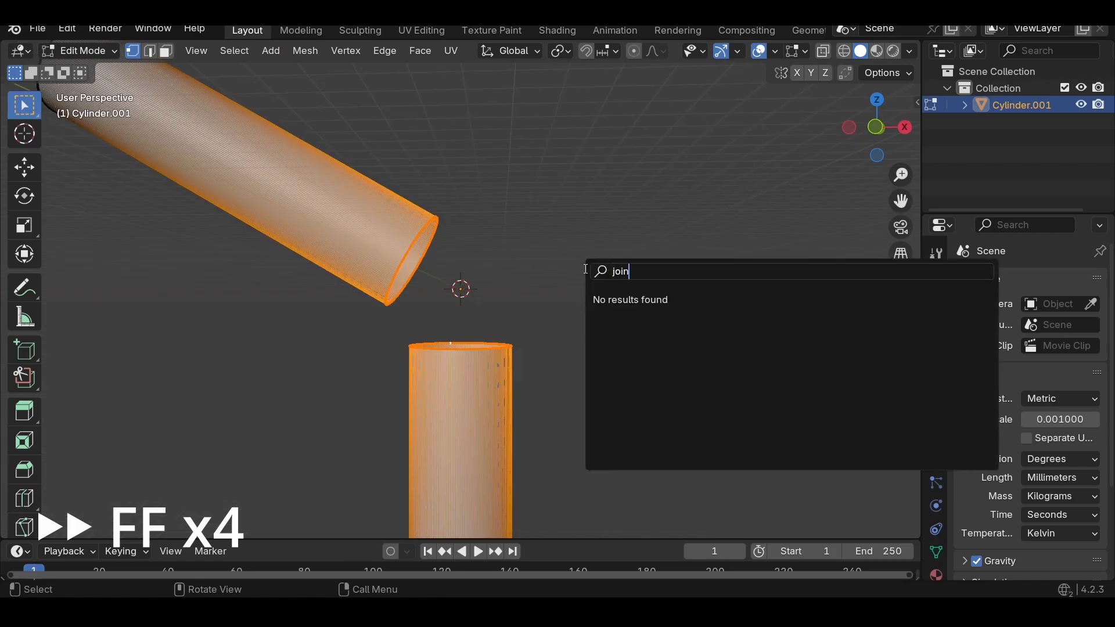
key(BackSpace)
key(BackSpace)
click(714, 301)
scroll(363, 438, up, 5)
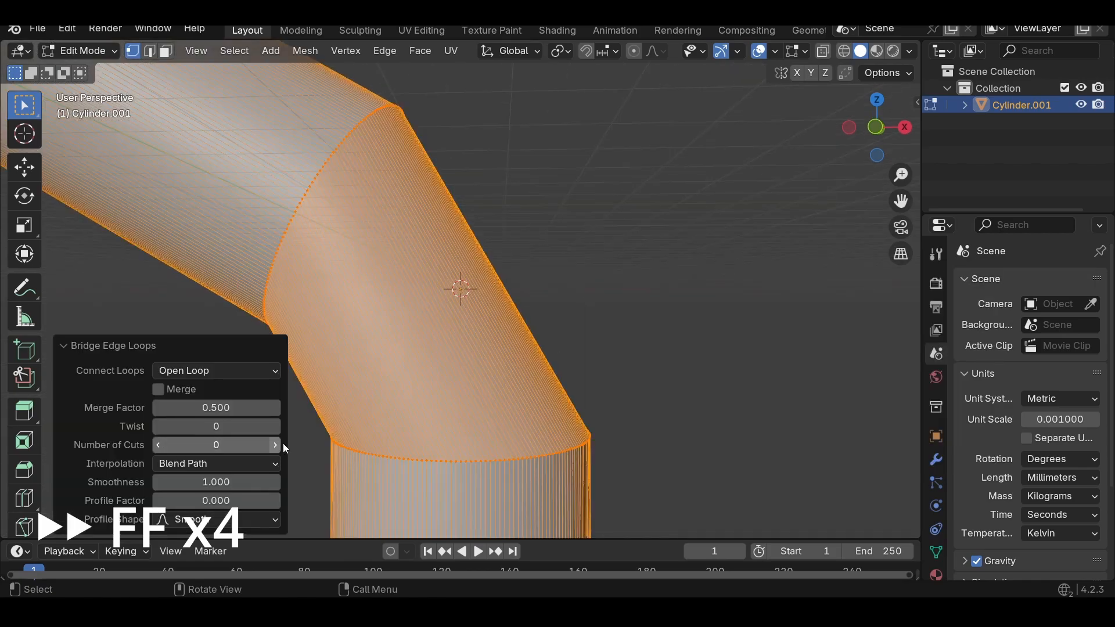
- Set the bridge between the pipes to 8 cuts with a smoothness of 0.790
click(275, 447)
click(276, 447)
click(275, 445)
click(276, 445)
click(275, 444)
click(275, 445)
click(275, 445)
click(275, 445)
key(KP_1)
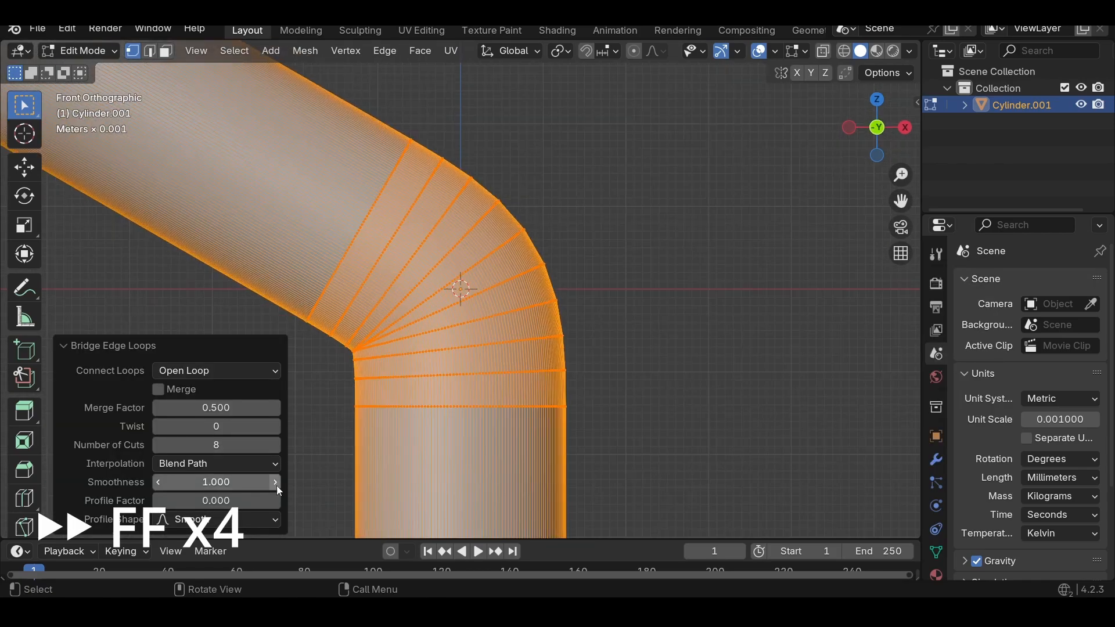
drag(216, 482, 209, 482)
scroll(494, 366, down, 8)
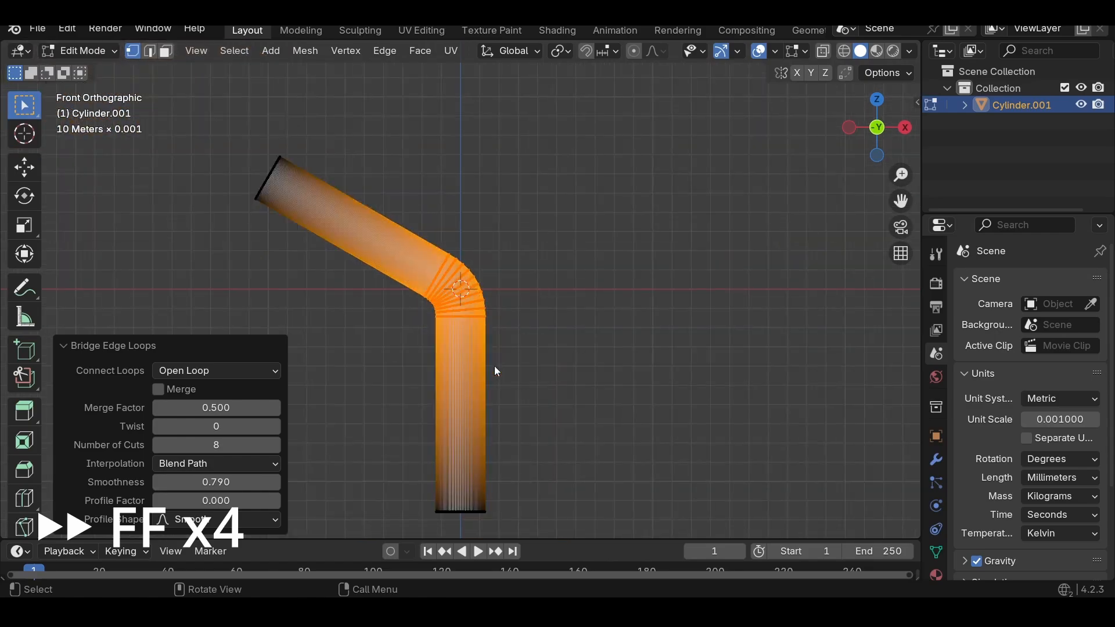
- Deselect the bent pipe's mesh and switch the display to wireframe
scroll(523, 401, up, 3)
shift+middle_drag(529, 416, 571, 222)
scroll(494, 372, down, 2)
key(alt+a)
key(shift+z)
key(l)
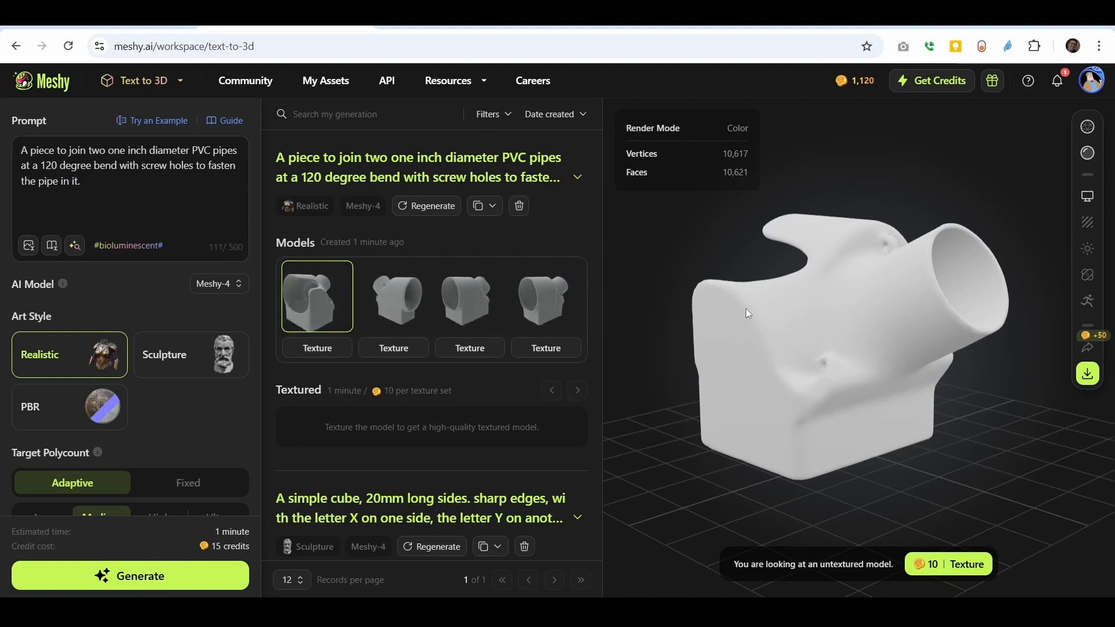
- Switch to Meshy and examine the first and second generated PVC pipe joints from several angles
drag(876, 313, 870, 248)
drag(903, 334, 898, 407)
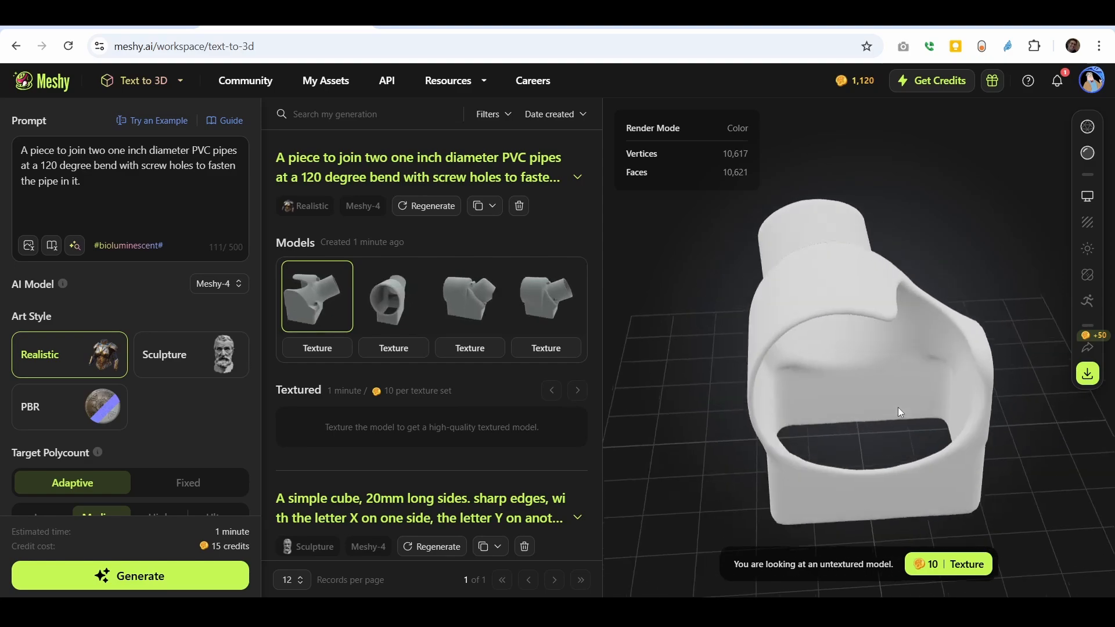
click(391, 292)
drag(894, 352, 962, 398)
mouse_move(852, 358)
mouse_down()
mouse_move(957, 322)
mouse_move(785, 327)
mouse_move(834, 339)
mouse_move(887, 326)
mouse_move(845, 340)
mouse_up()
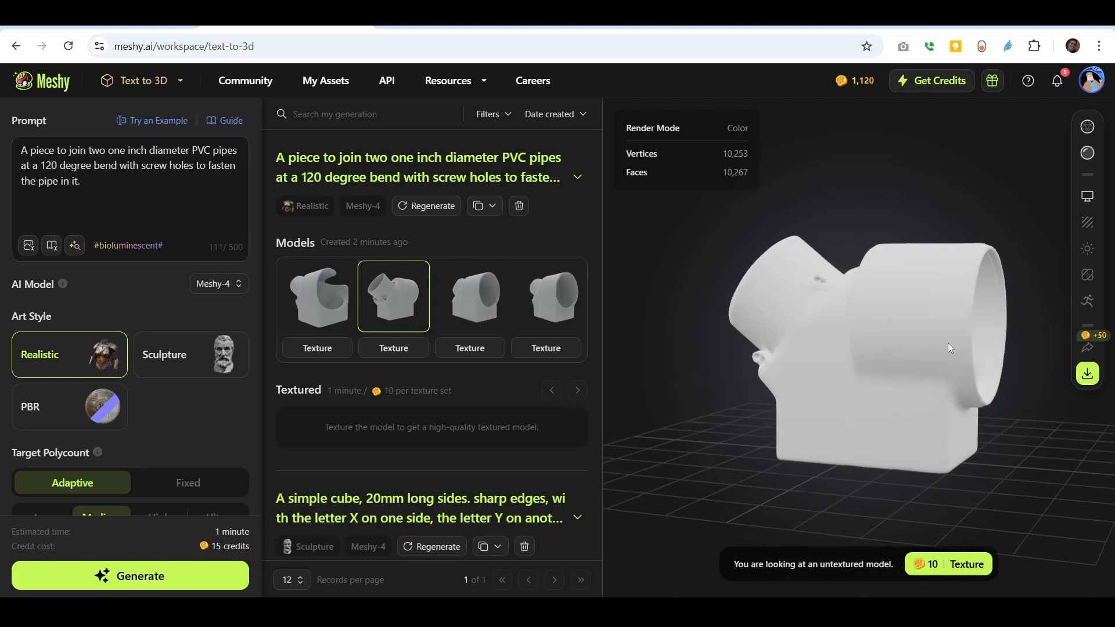
- Preview the third and fourth generated PVC pipe joints and examine their openings and screw hole areas
click(480, 312)
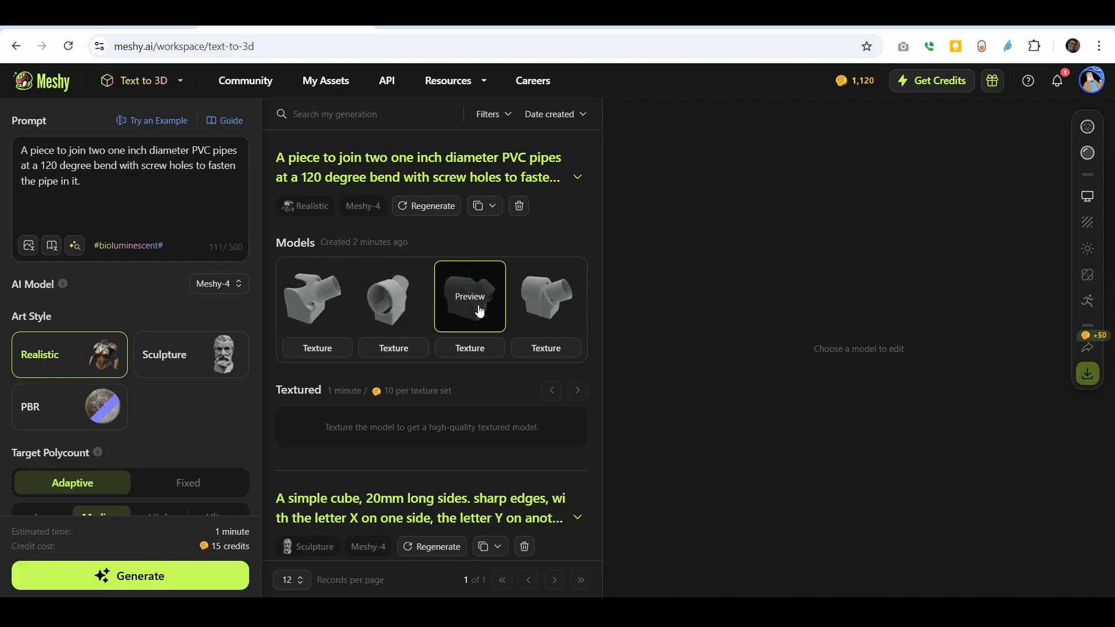
drag(805, 362, 695, 331)
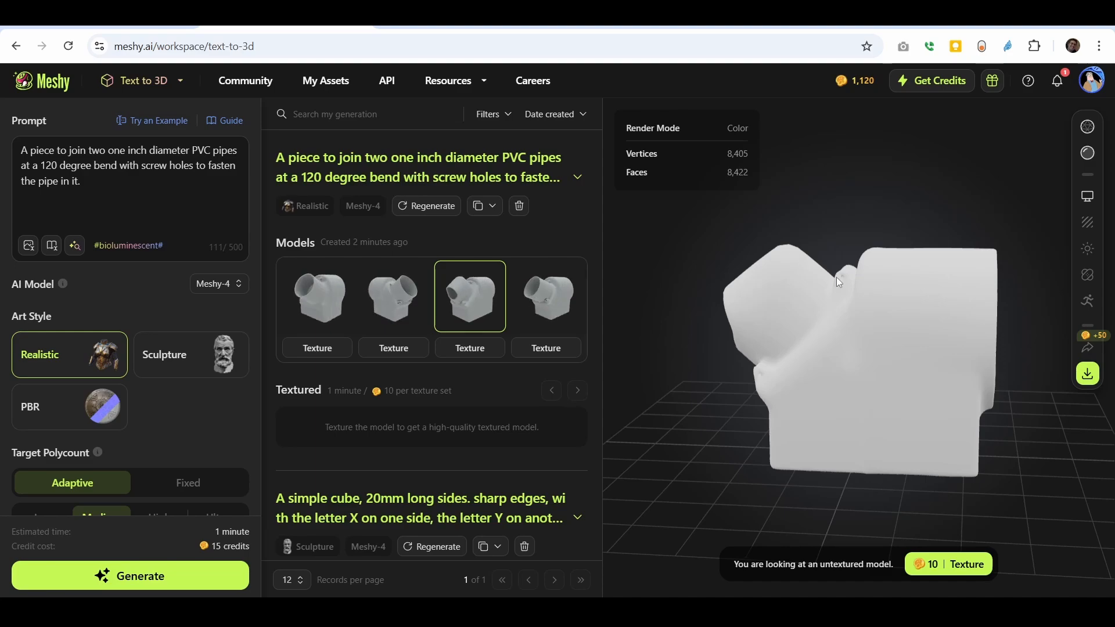
drag(904, 317, 769, 348)
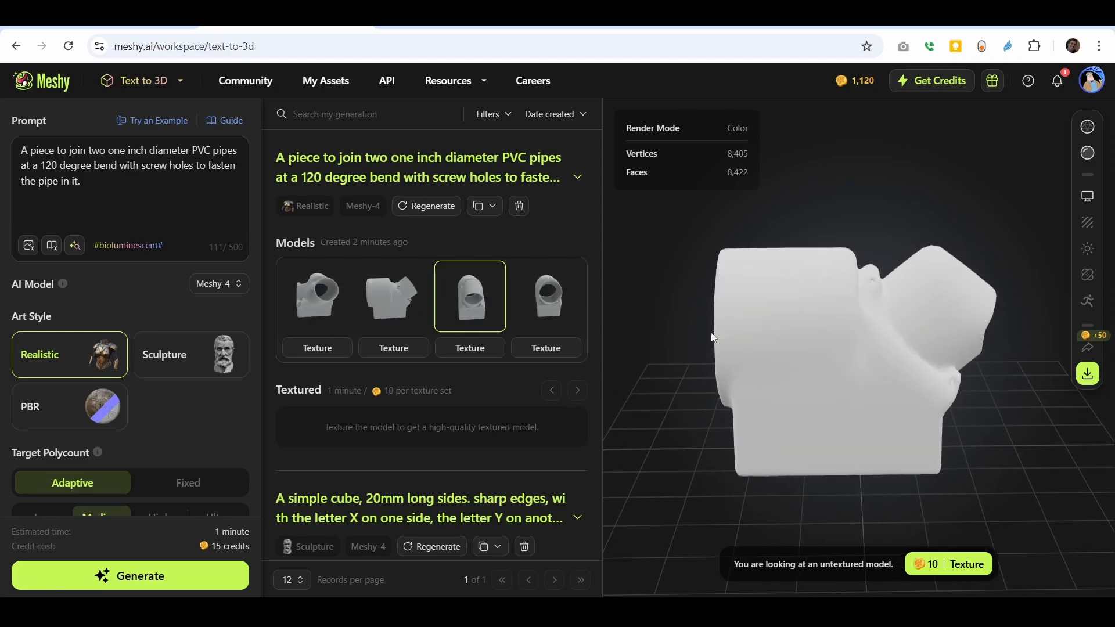
click(556, 308)
drag(884, 419, 791, 365)
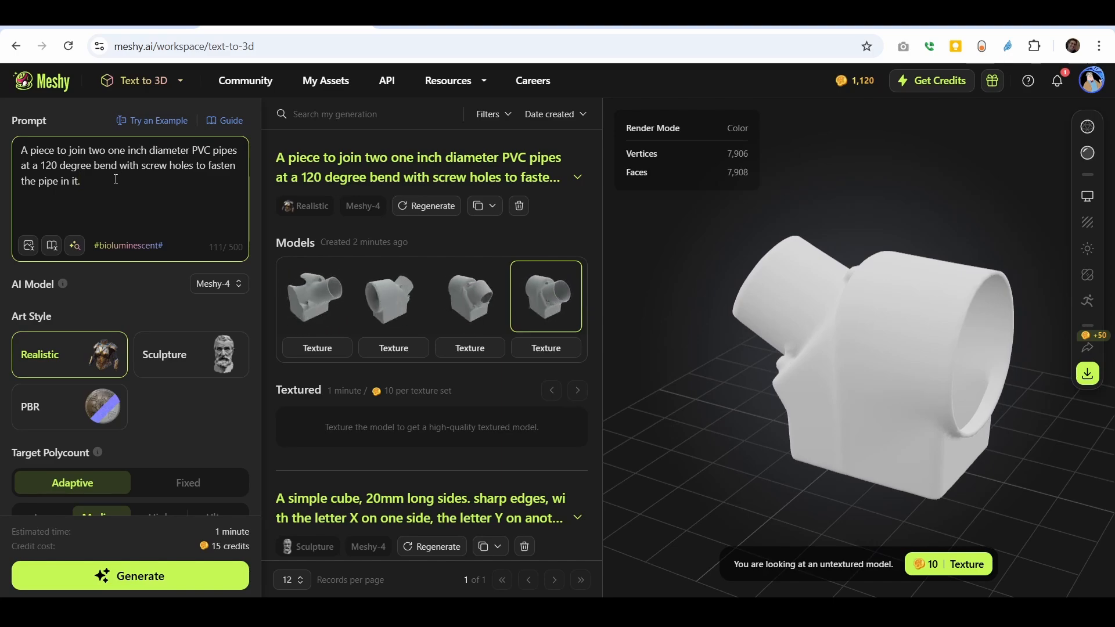
drag(819, 309, 914, 314)
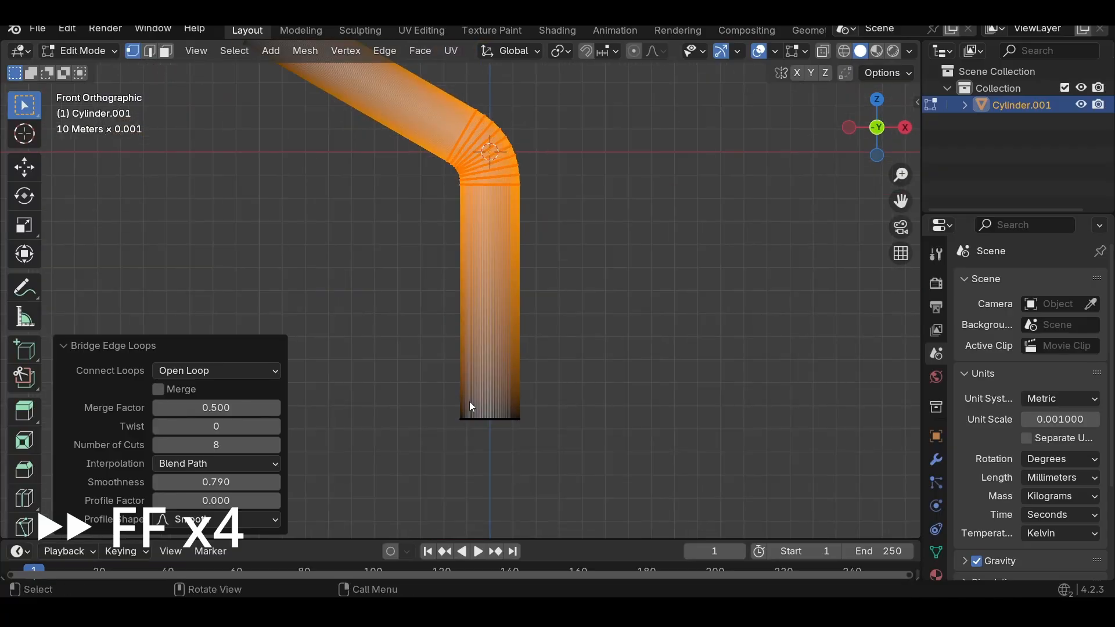
- Switch to Blender and shorten the lower arm of the bent pipe by moving its end 50 mm up along Z
key(alt+a)
key(b)
drag(421, 405, 622, 490)
text(gz50)
key(Return)
- Rotate the pipe 60 degrees in Object Mode and shorten its upper arm by moving the end -50 mm along Z
scroll(468, 247, down, 1)
key(Tab)
key(r)
key(6)
key(0)
key(Return)
shift+middle_drag(520, 228, 517, 368)
key(Tab)
drag(431, 86, 511, 169)
text(gz-50)
key(Return)
- Clear the bent pipe's rotation, rotate it 180 degrees in the front view and return to solid shading
key(Tab)
key(alt+r)
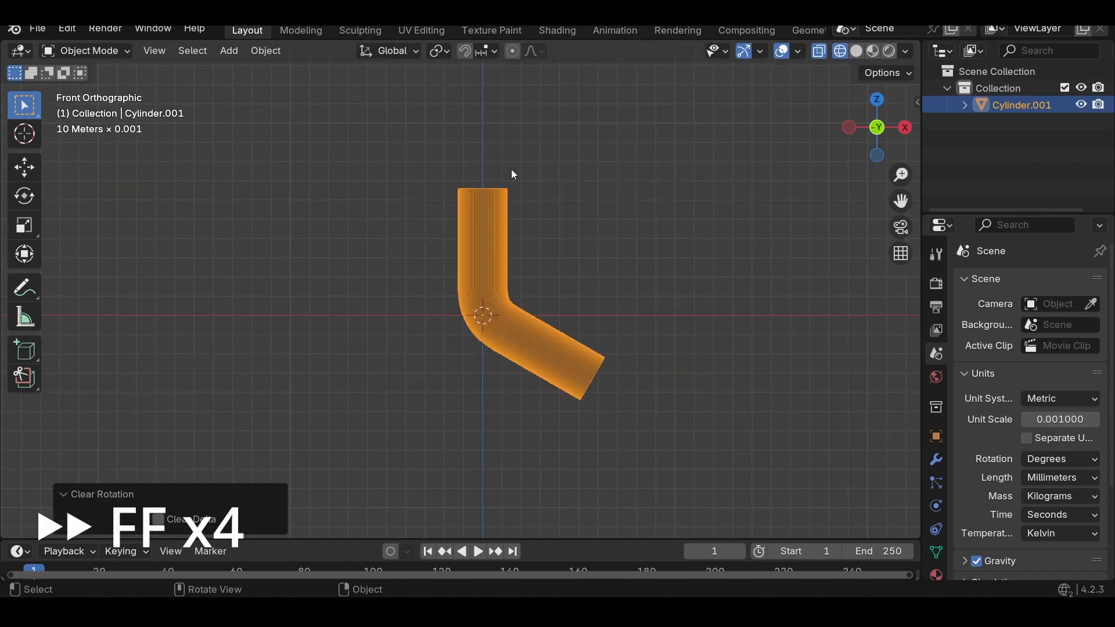
text(r180)
key(Return)
key(z)
click(691, 278)
- Add a Solidify modifier to the bent pipe with a thickness of 2 mm and an offset of 1
shift+middle_drag(621, 325, 662, 197)
middle_drag(668, 233, 621, 252)
click(936, 461)
click(968, 282)
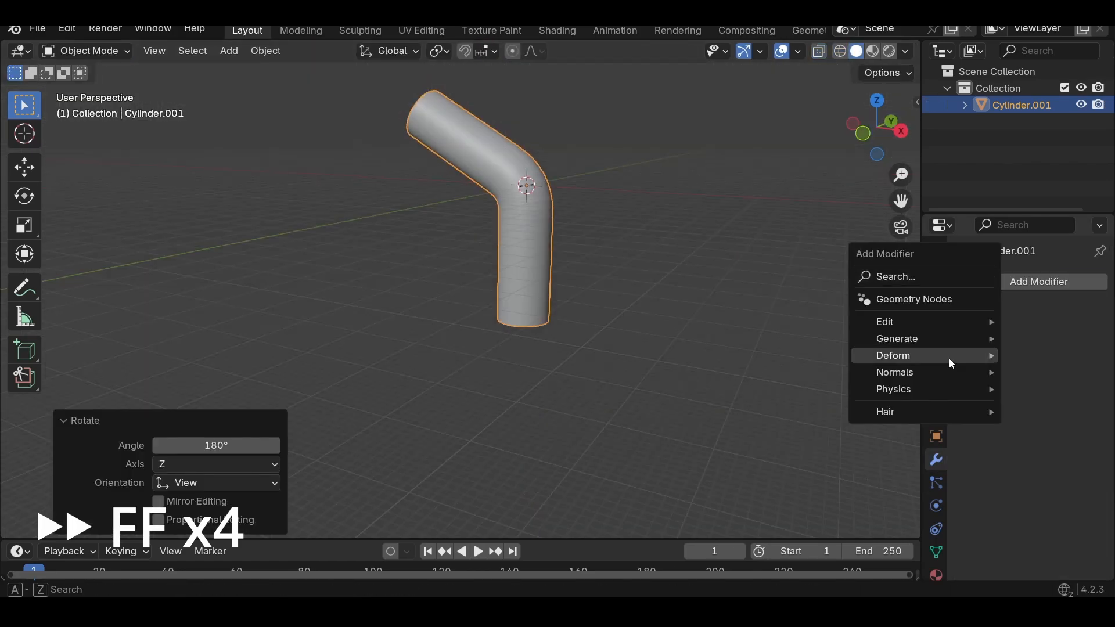
mouse_move(932, 346)
click(753, 255)
click(1044, 394)
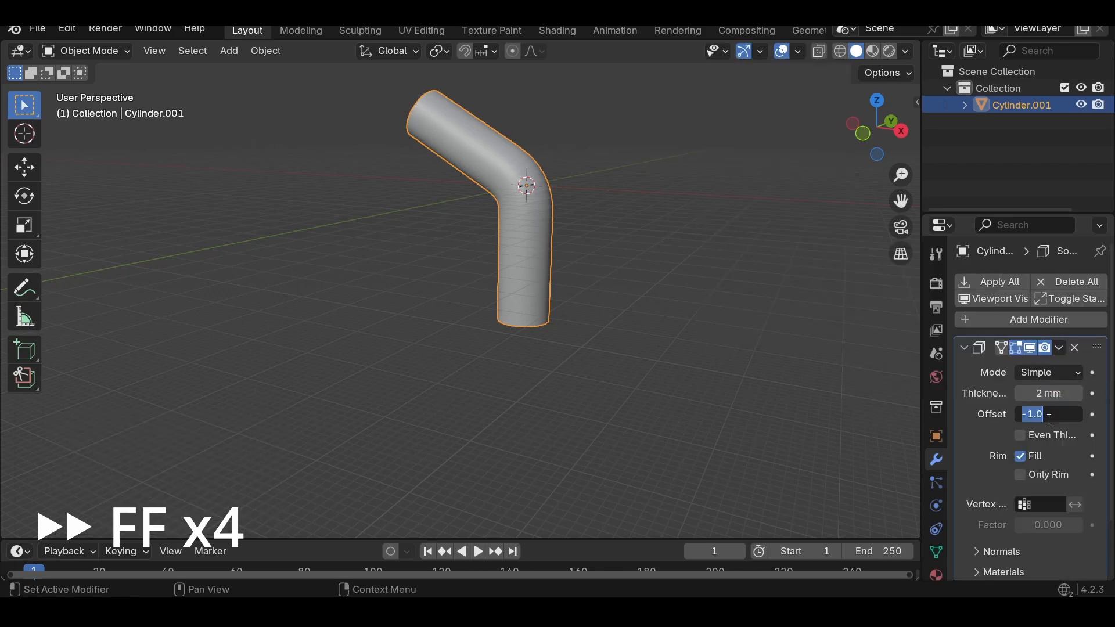
key(Return)
- Add a mesh cylinder as a screw-hole cutter, enter .25 for its radius, and toggle wireframe display
scroll(530, 418, up, 6)
key(shift+a)
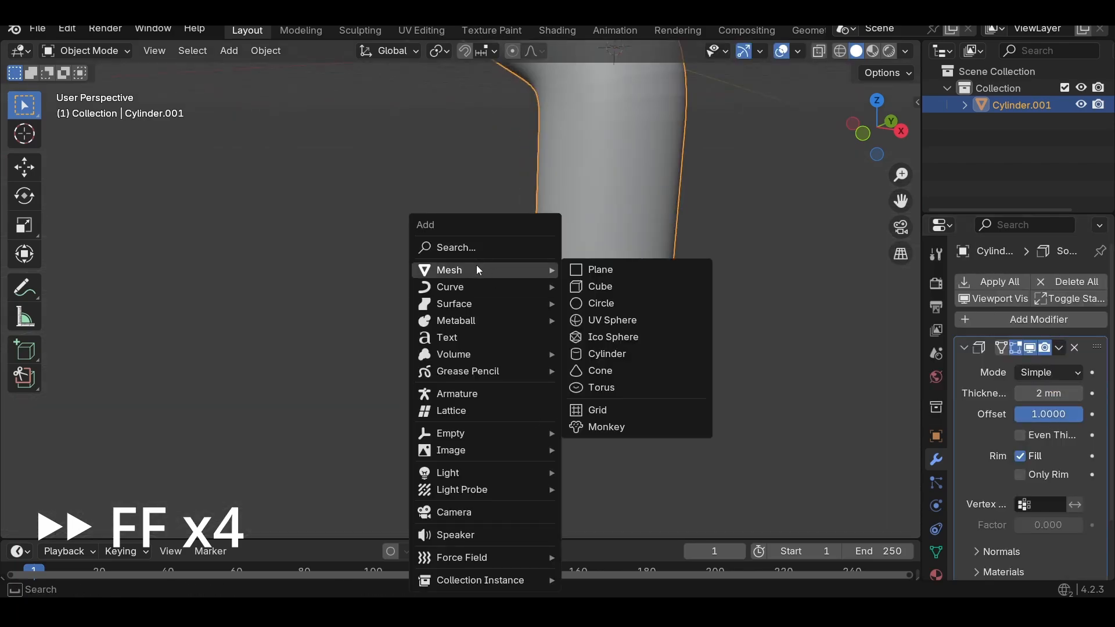
click(607, 354)
click(223, 322)
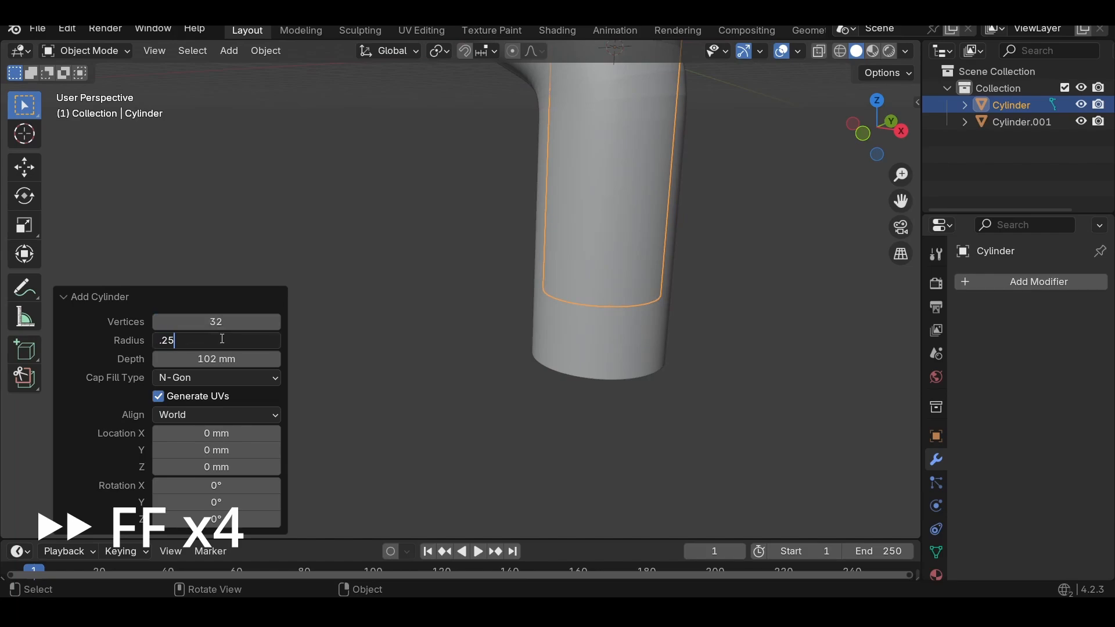
key(shift+z)
text(.5)
key(Return)
- Rotate the cutter cylinder 90 degrees in the side view and scale it along Y
scroll(642, 376, down, 4)
key(KP_3)
text(r90)
key(Return)
key(s)
key(x)
key(y)
click(531, 180)
- Move the cutter cylinder down along Z to the lower end of the pipe in the front view
key(KP_1)
key(g)
key(z)
click(557, 303)
- Duplicate the cutter cylinder upward along Z and adjust the copy's height
key(shift+d)
key(z)
click(589, 134)
shift+middle_drag(590, 138, 564, 271)
key(g)
key(z)
click(561, 254)
- Try to rotate the duplicated cutter cylinder 60 degrees
click(527, 345)
key(r)
key(6)
key(0)
key(Return)
key(ctrl+z)
- Adjust the duplicated cutter's height along Z and rotate it -60 degrees about the 3D cursor
click(520, 213)
key(g)
key(z)
click(524, 196)
key(period)
click(634, 194)
text(r-60)
key(Return)
- Move the rotated cutter cylinder into place near the end of the pipe's upper arm
key(g)
key(z)
key(z)
right_click(459, 262)
key(g)
click(452, 257)
click(535, 392)
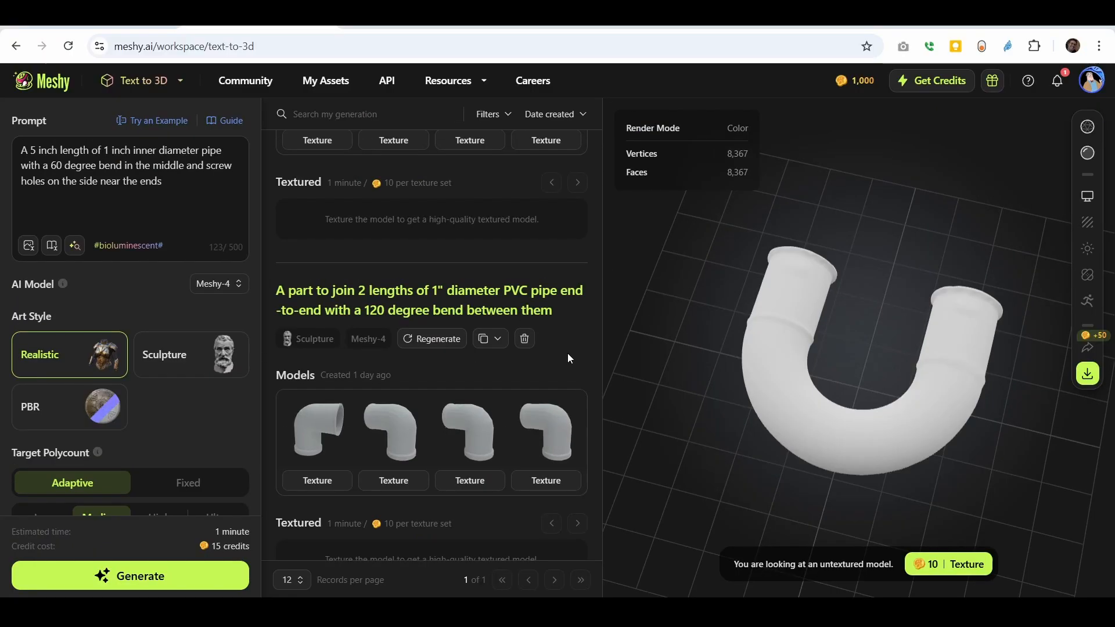
- Review the pipe generations in Meshy and compare them with the bent pipe model in Blender from several angles
scroll(567, 353, up, 5)
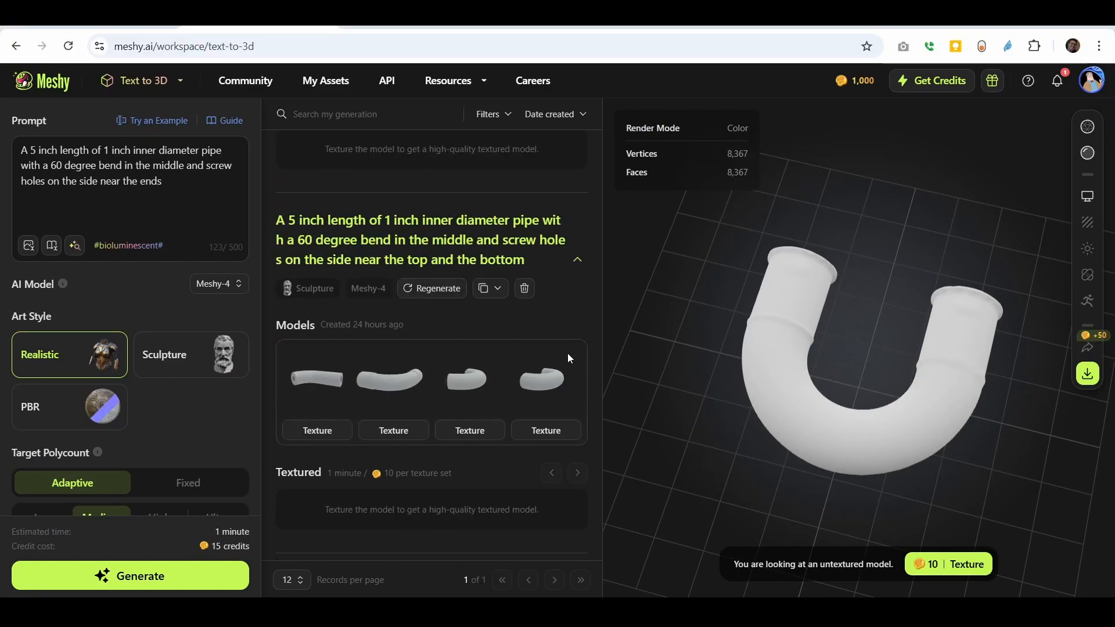
scroll(519, 331, up, 5)
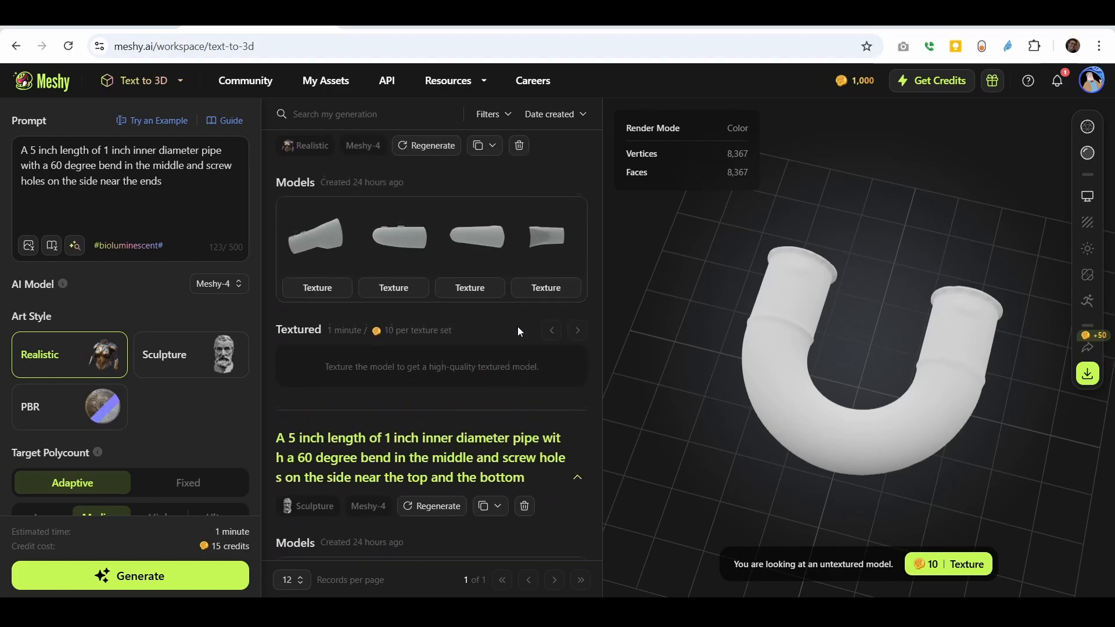
scroll(518, 327, up, 1)
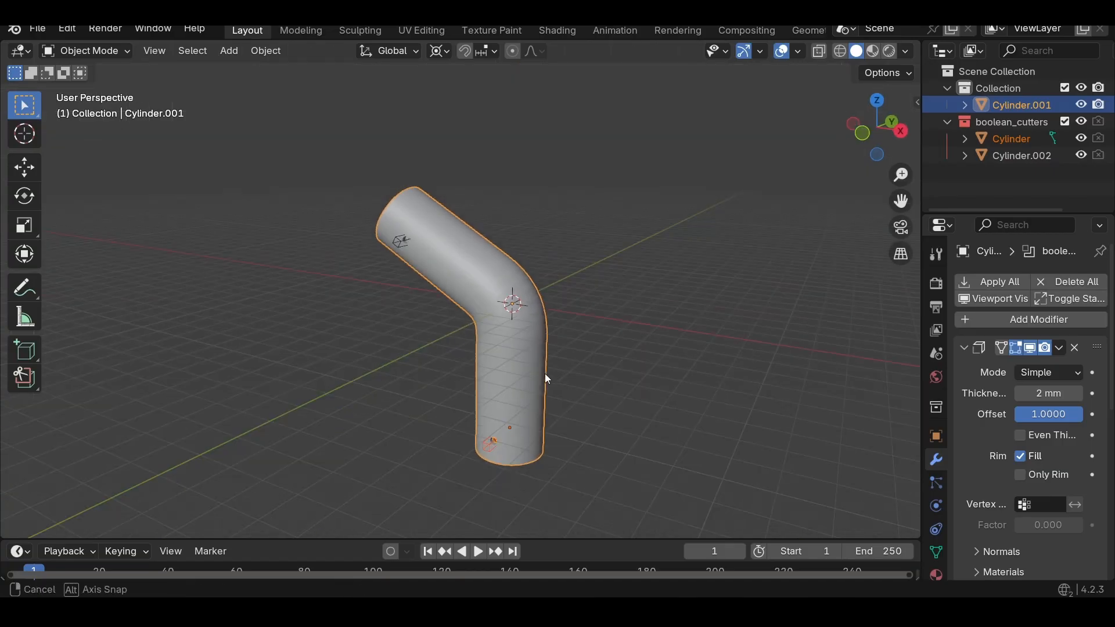
middle_drag(537, 377, 356, 361)
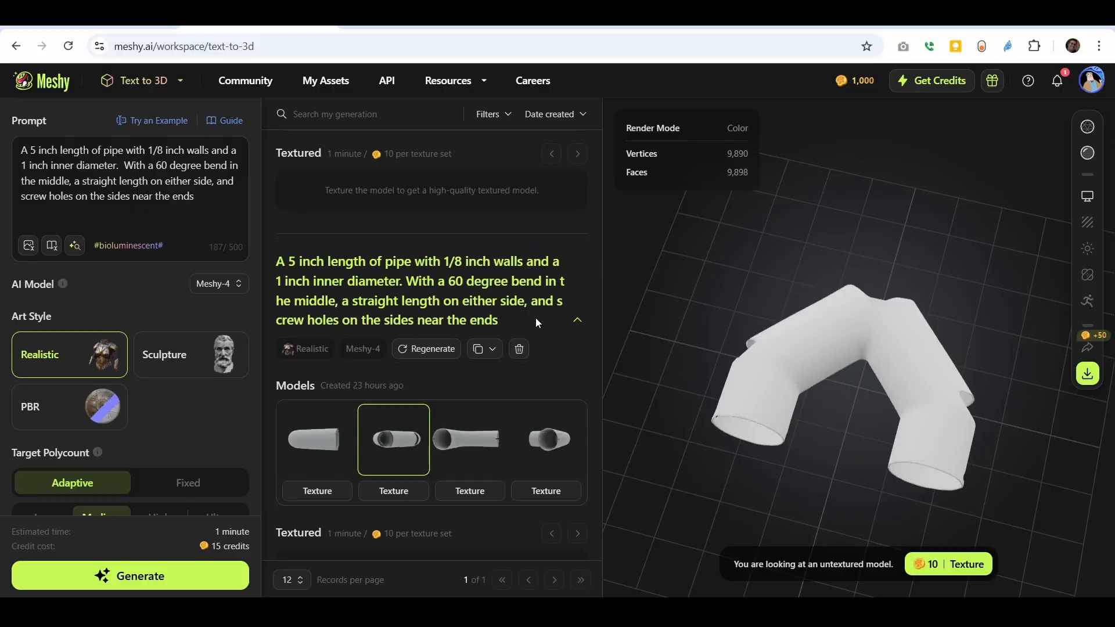
- Switch to Meshy and examine the generated pipe with 1/8 inch walls from several angles, along with the neighbouring results
scroll(536, 323, down, 3)
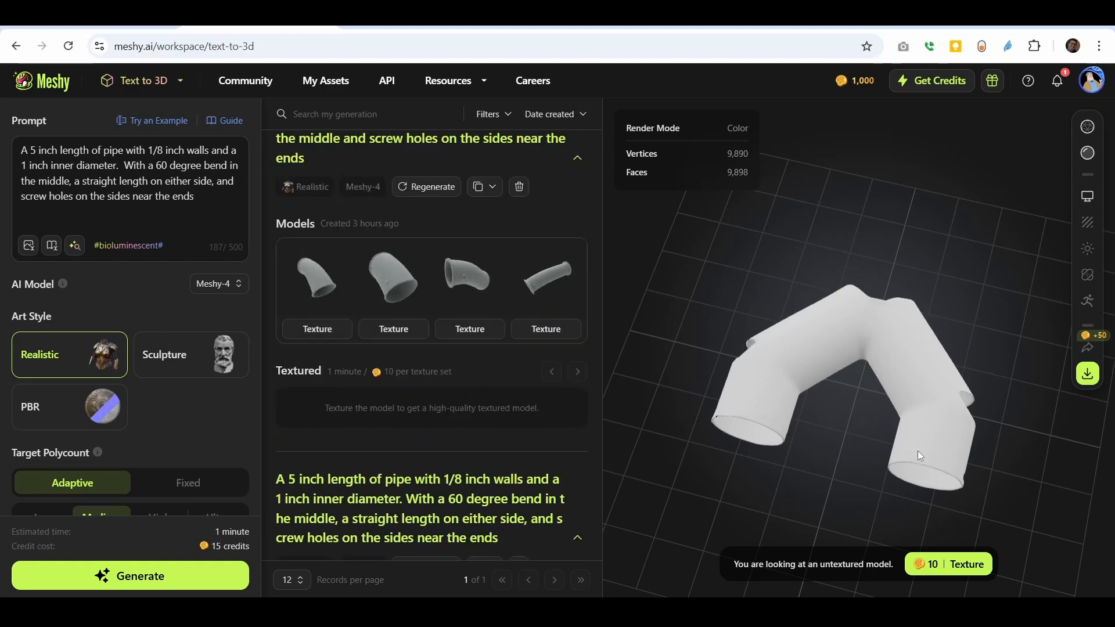
drag(918, 451, 687, 370)
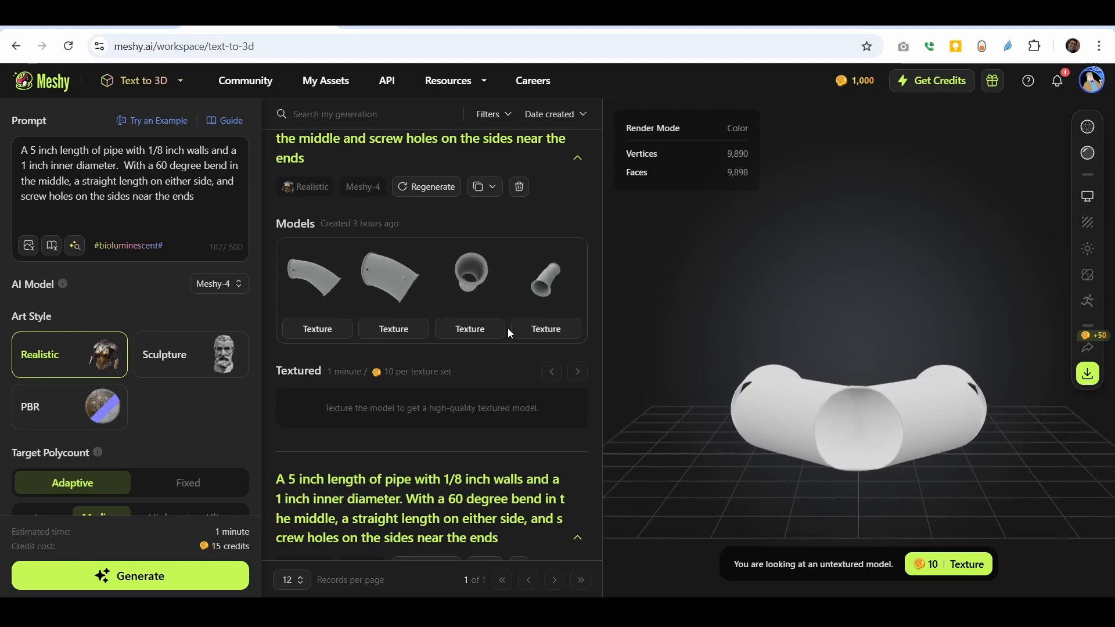
scroll(507, 329, down, 12)
scroll(501, 333, down, 5)
- Preview the second realistic pipe from the "near the top and the bottom" prompt and inspect its screw holes
click(412, 373)
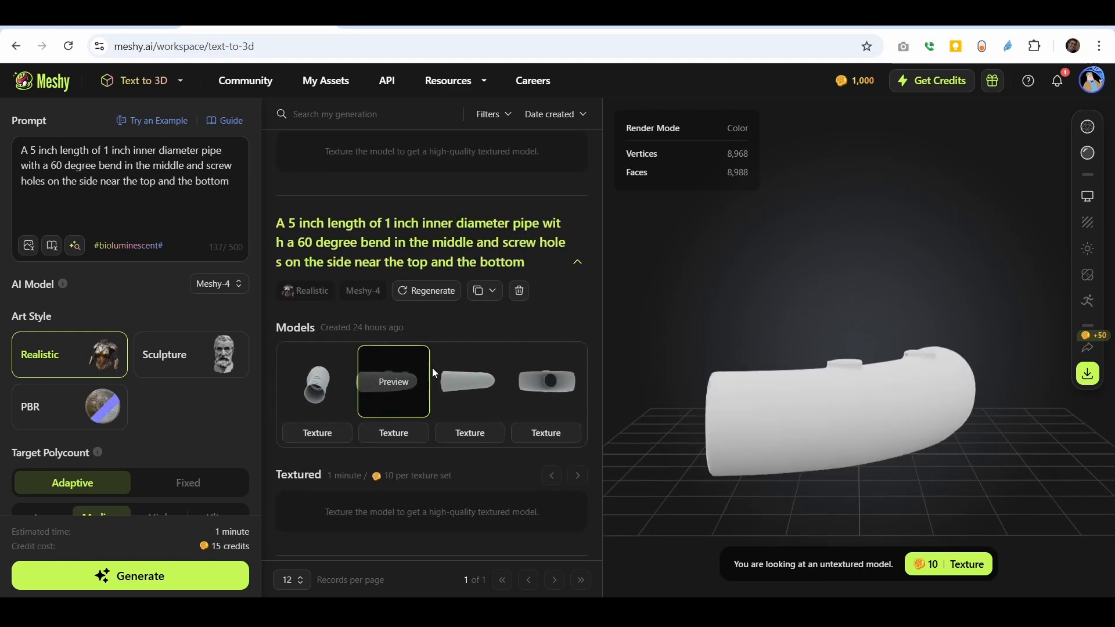
drag(703, 335, 871, 433)
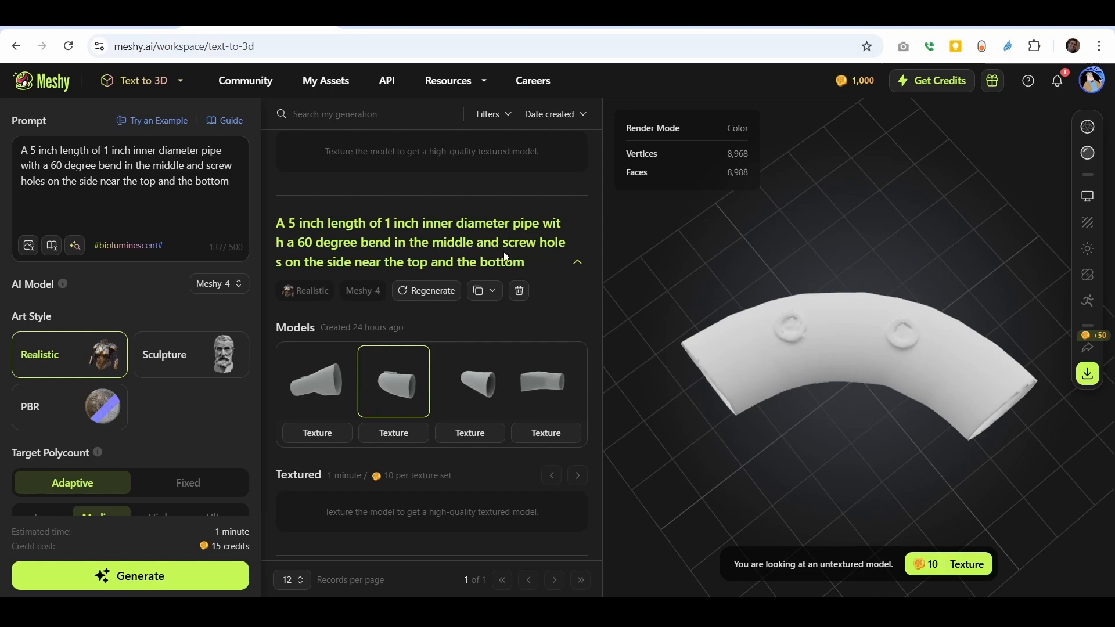
drag(848, 363, 797, 379)
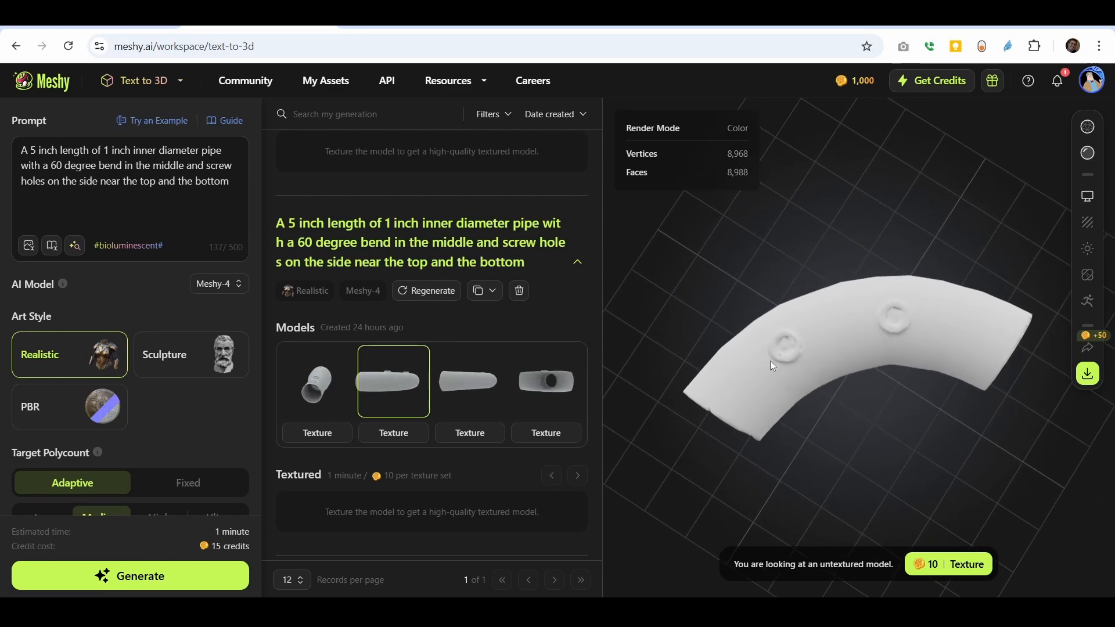
scroll(489, 353, up, 2)
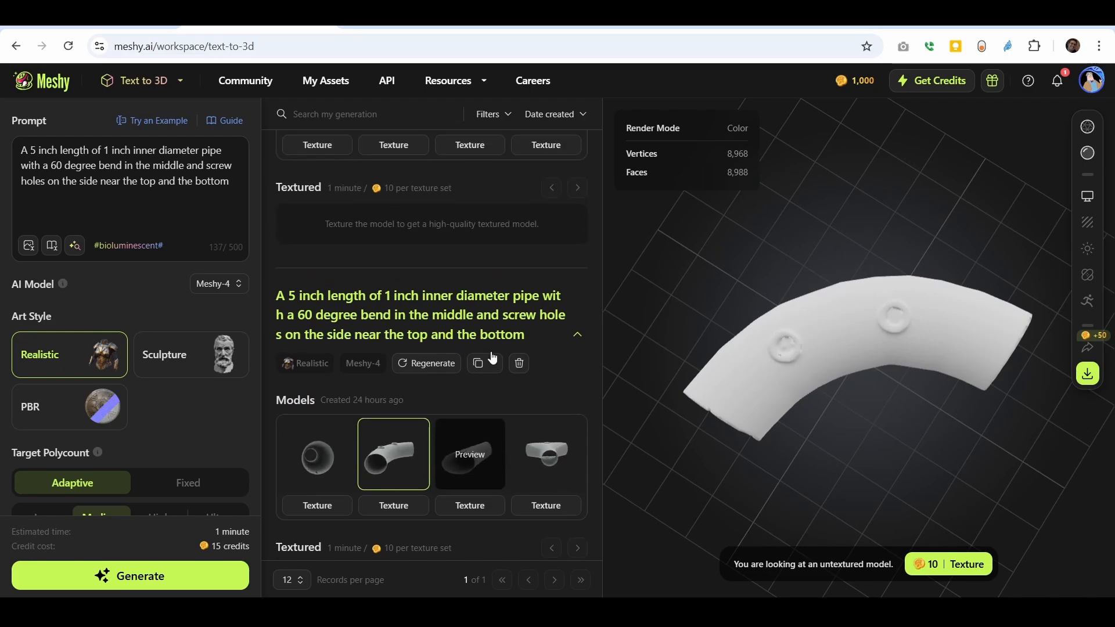
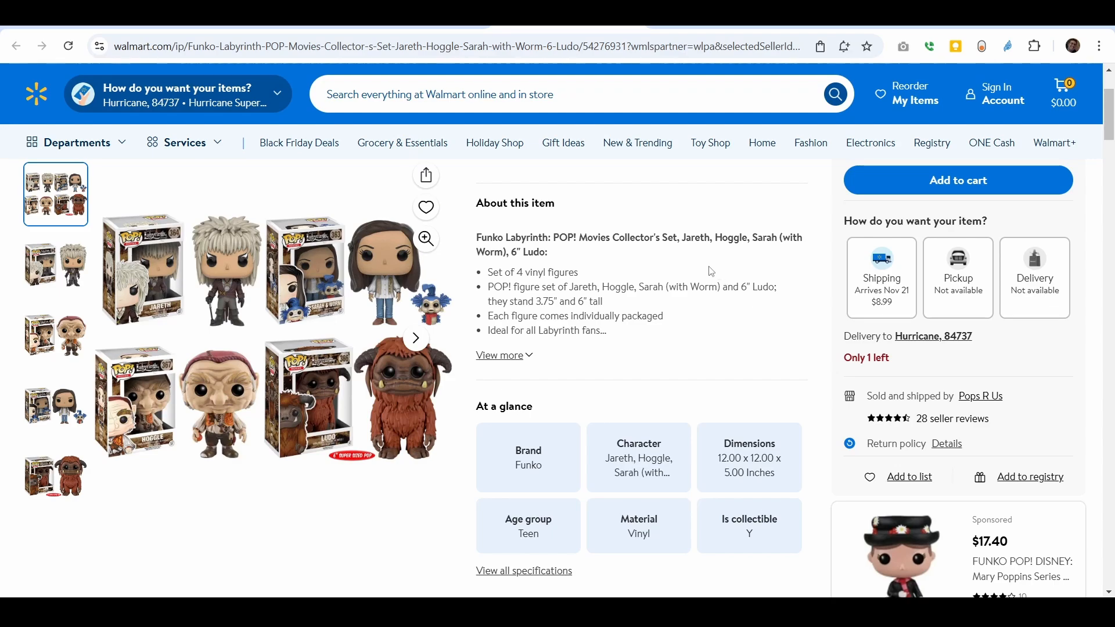
- Check the Funko Pop search results, then ask ChatGPT for characters not already made into funko pops and read its suggestions
click(668, 28)
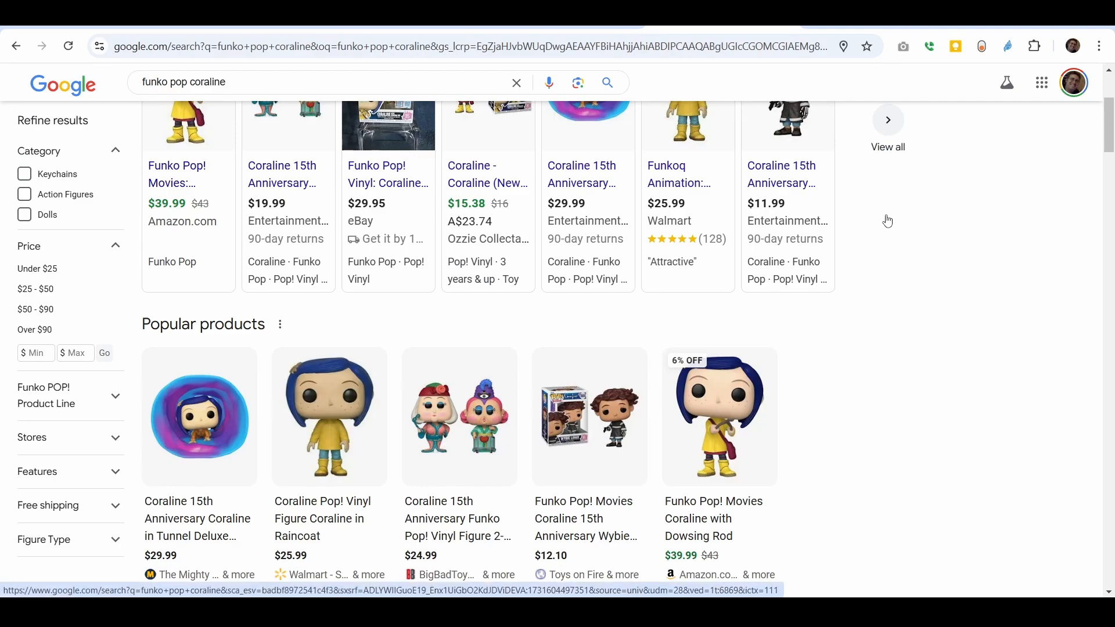
click(851, 27)
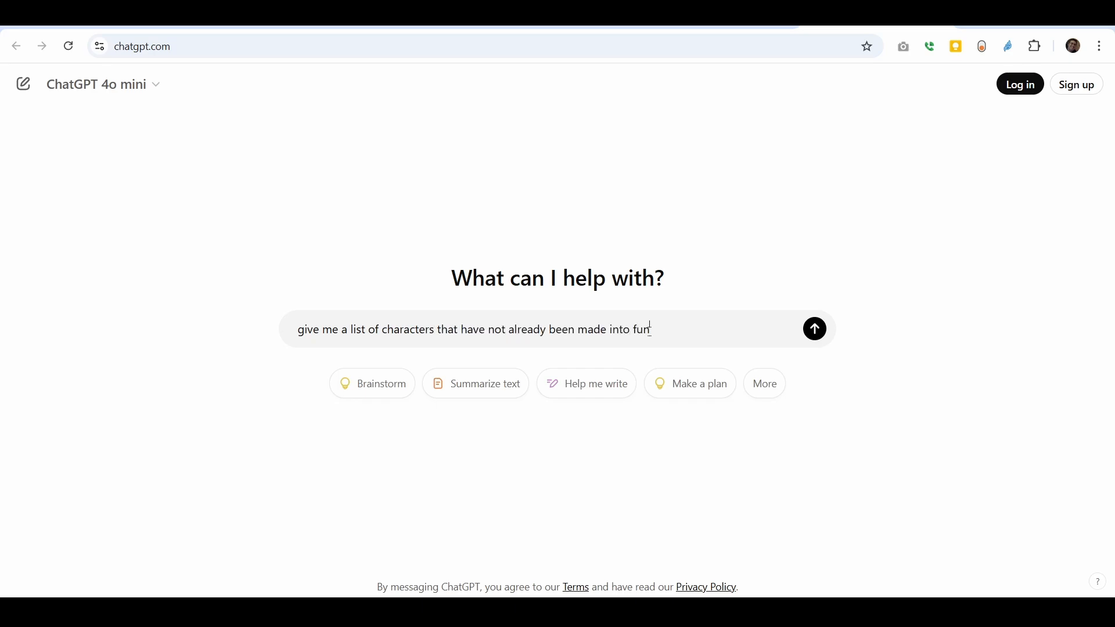
key(Return)
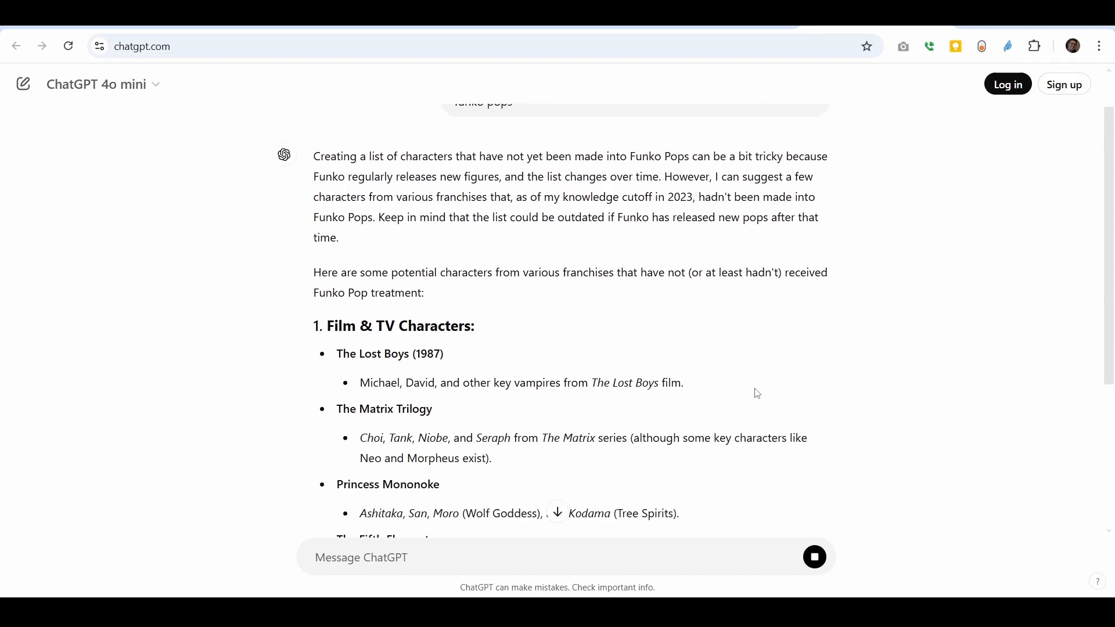
scroll(755, 395, down, 1)
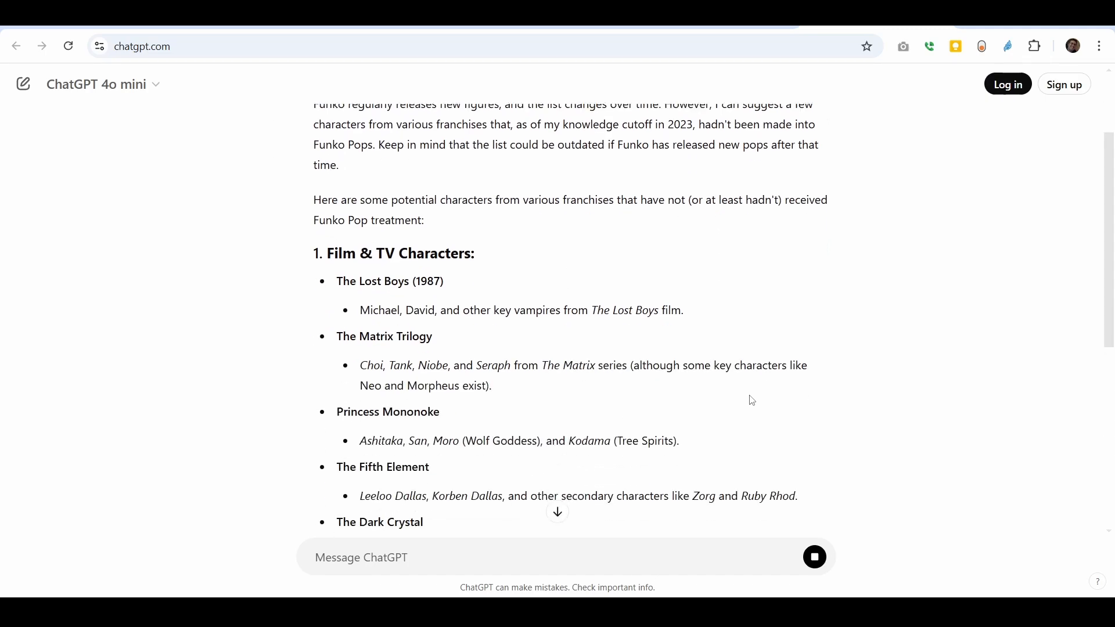
scroll(751, 398, down, 1)
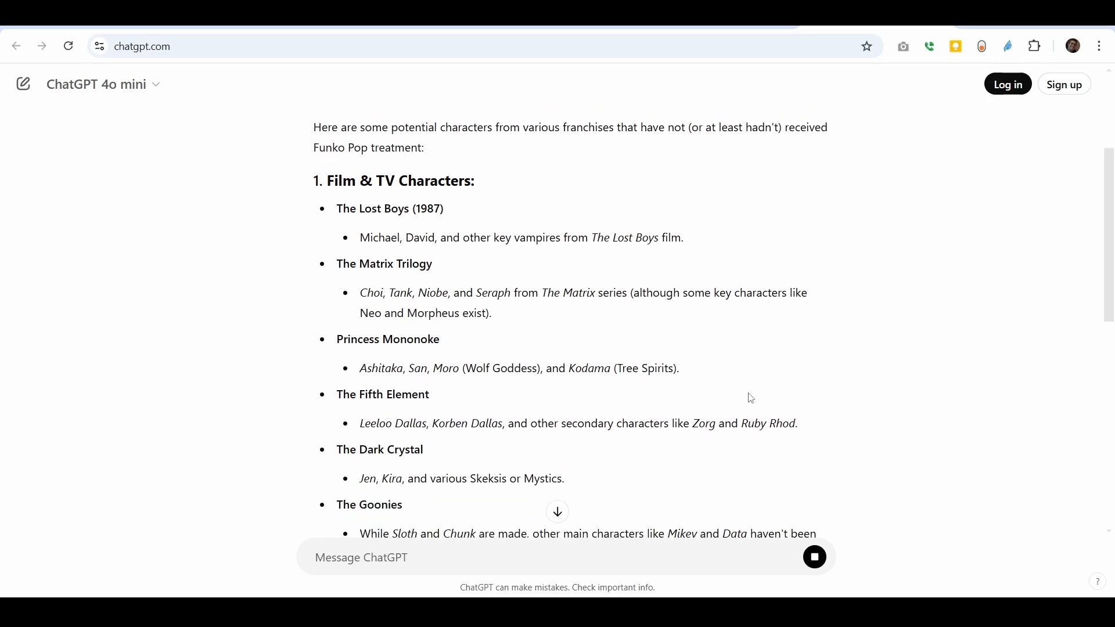
scroll(749, 398, down, 2)
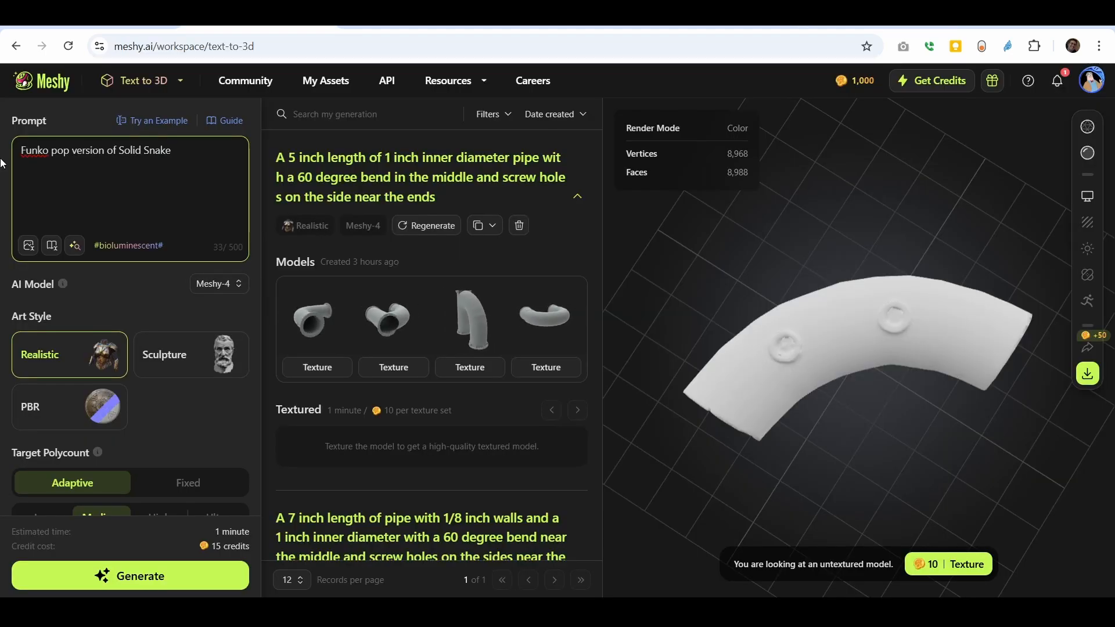
- Generate Realistic Meshy-4 models from the prompt "Funko pop version of Solid Snake" and inspect the first result from several angles
click(152, 585)
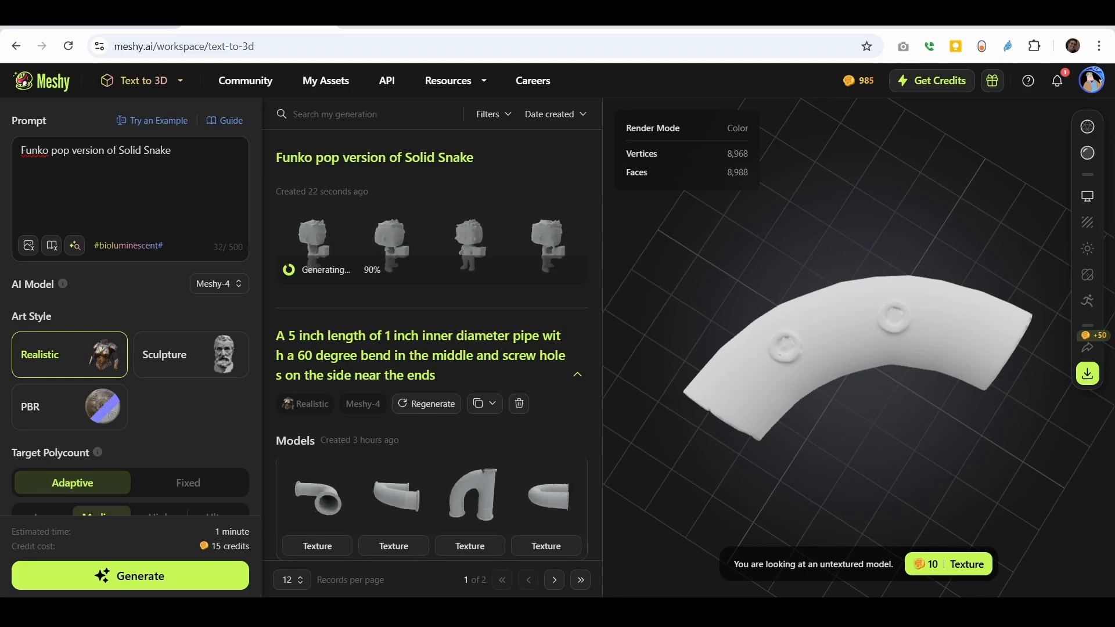
drag(722, 392, 813, 351)
scroll(688, 390, up, 3)
drag(688, 395, 808, 401)
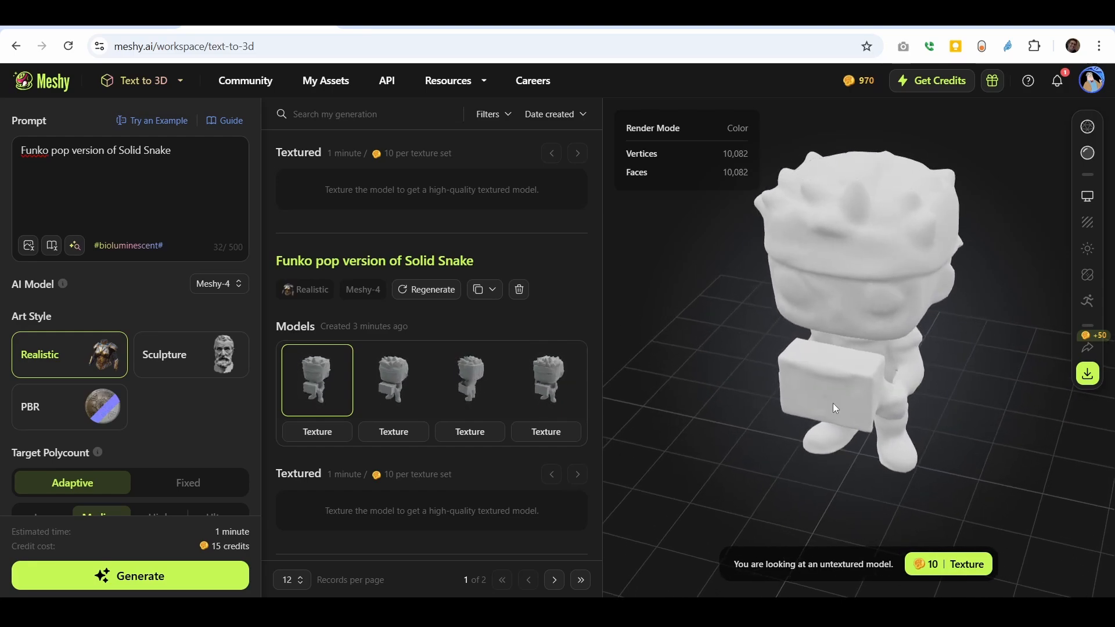
drag(767, 451, 857, 423)
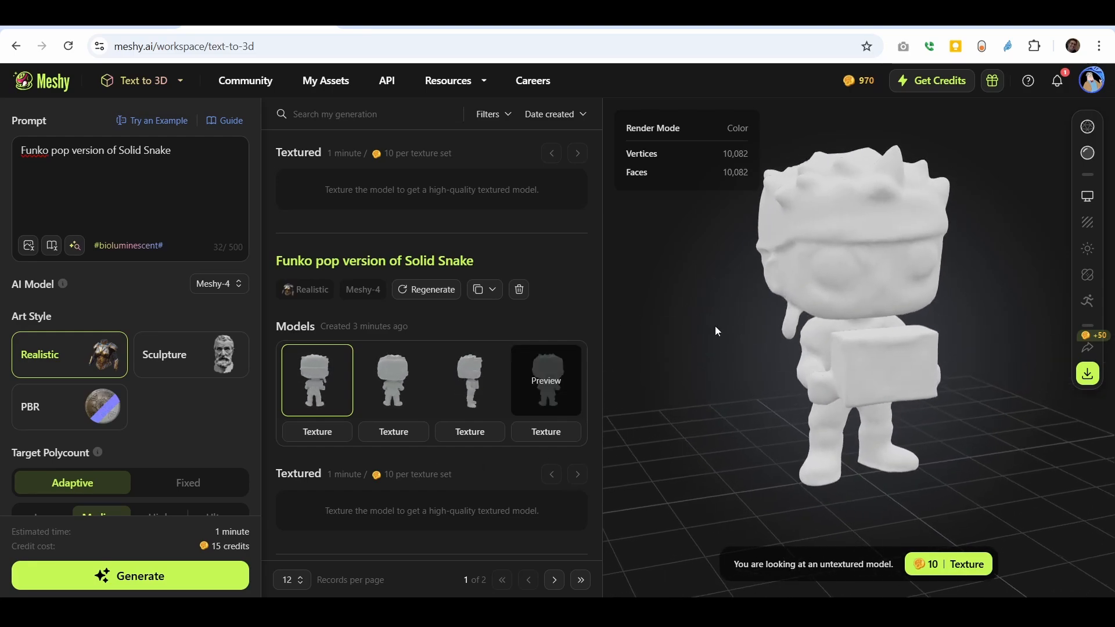
drag(964, 240, 932, 259)
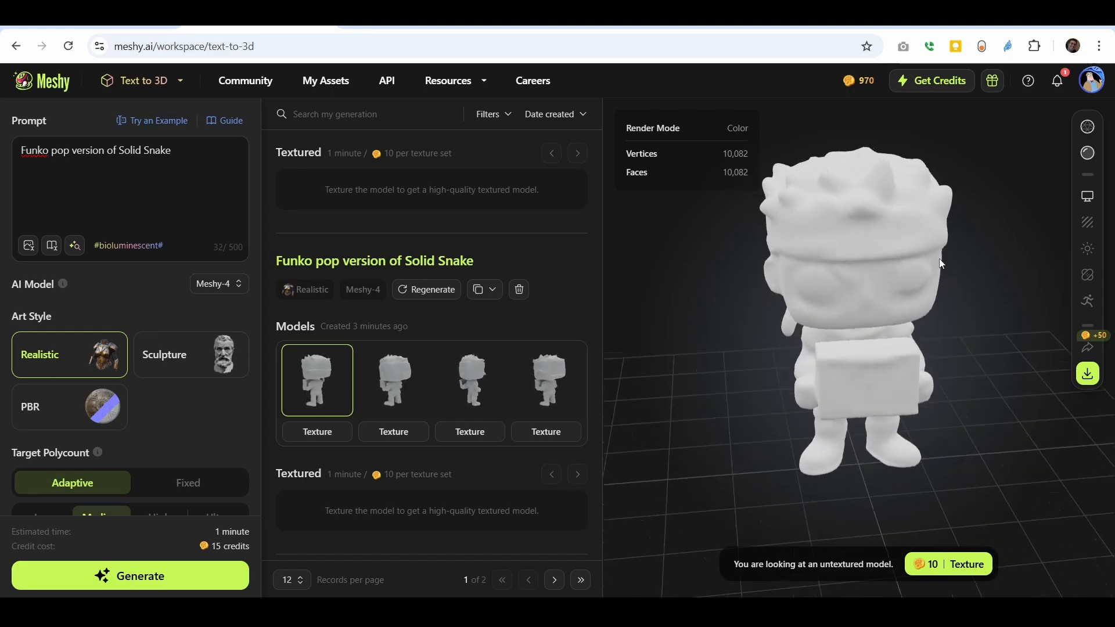
- Preview the second, third and fourth realistic Solid Snake models and inspect each from several angles
click(393, 380)
drag(744, 406, 818, 319)
drag(768, 409, 828, 330)
click(460, 378)
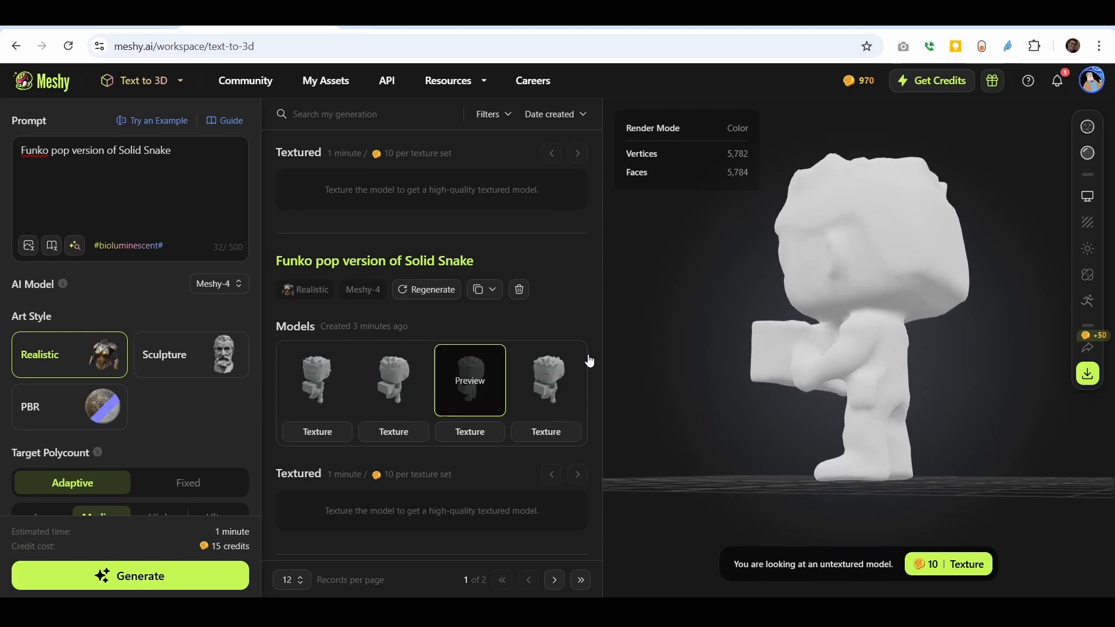
drag(702, 350, 957, 388)
click(541, 407)
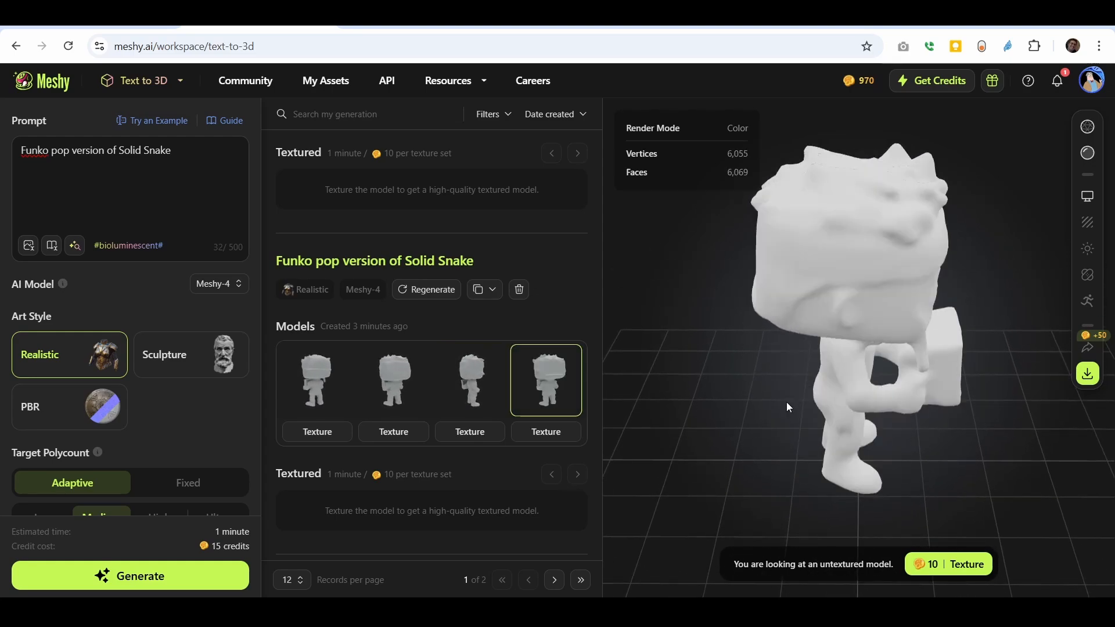
drag(781, 410, 907, 431)
- Select the first realistic Solid Snake model and generate a texture for it
click(307, 378)
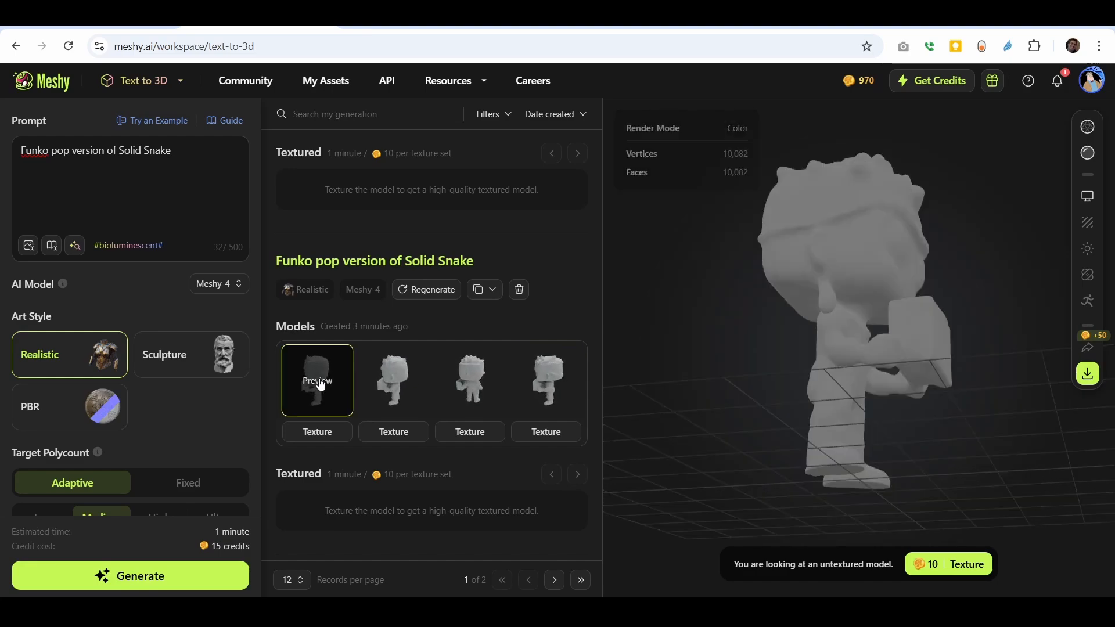
click(317, 436)
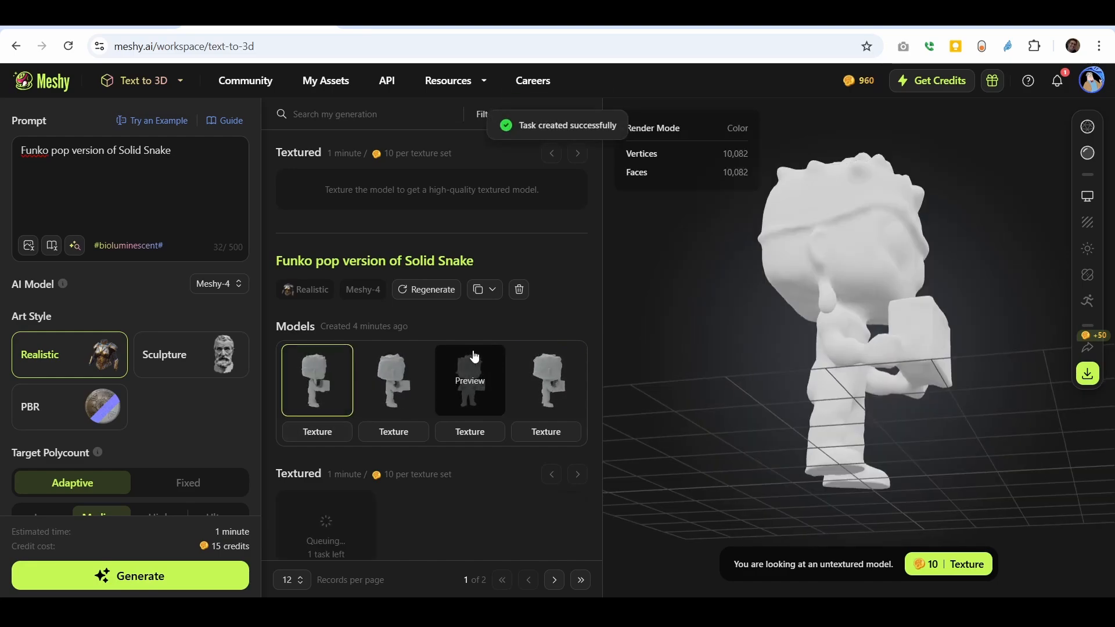
- Preview the four Sculpture-style Solid Snake models one after another and examine their shapes
scroll(474, 356, up, 3)
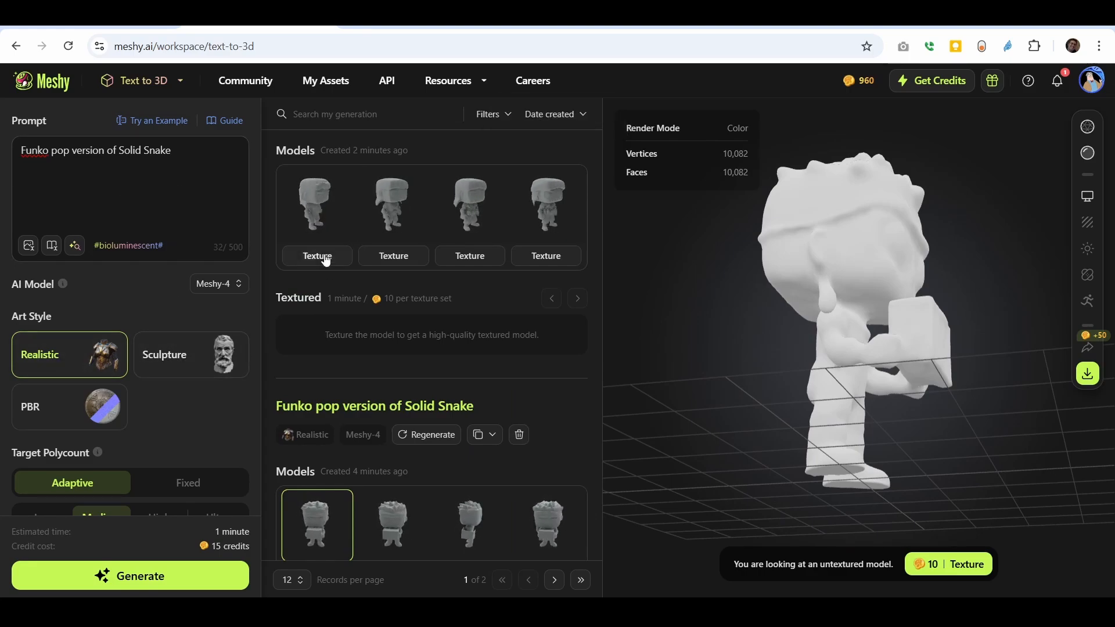
click(320, 213)
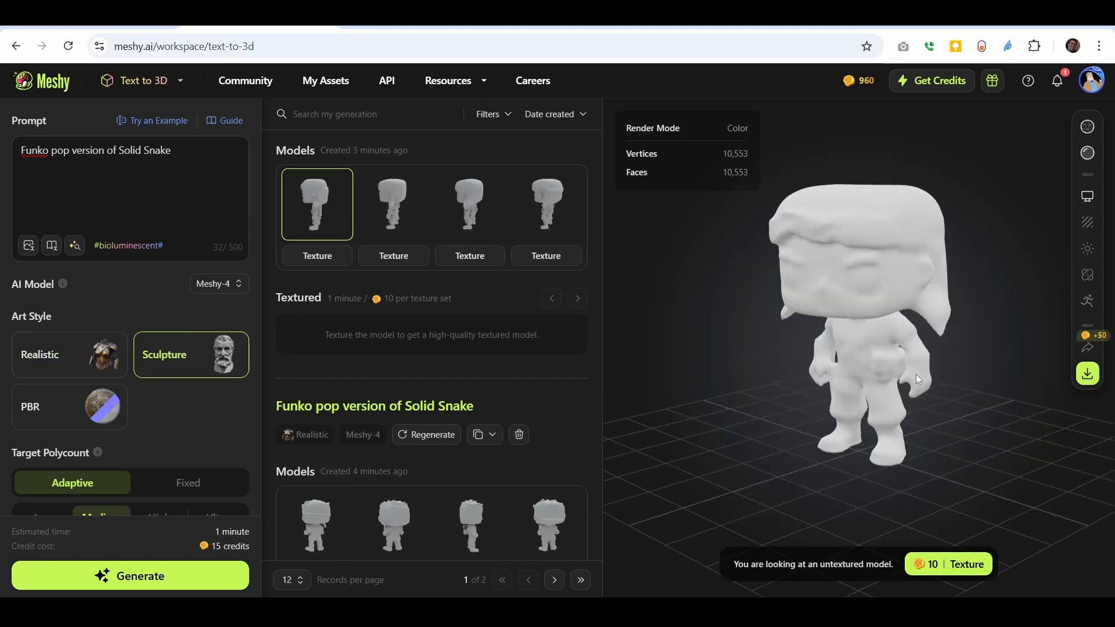
drag(785, 454, 607, 377)
click(394, 204)
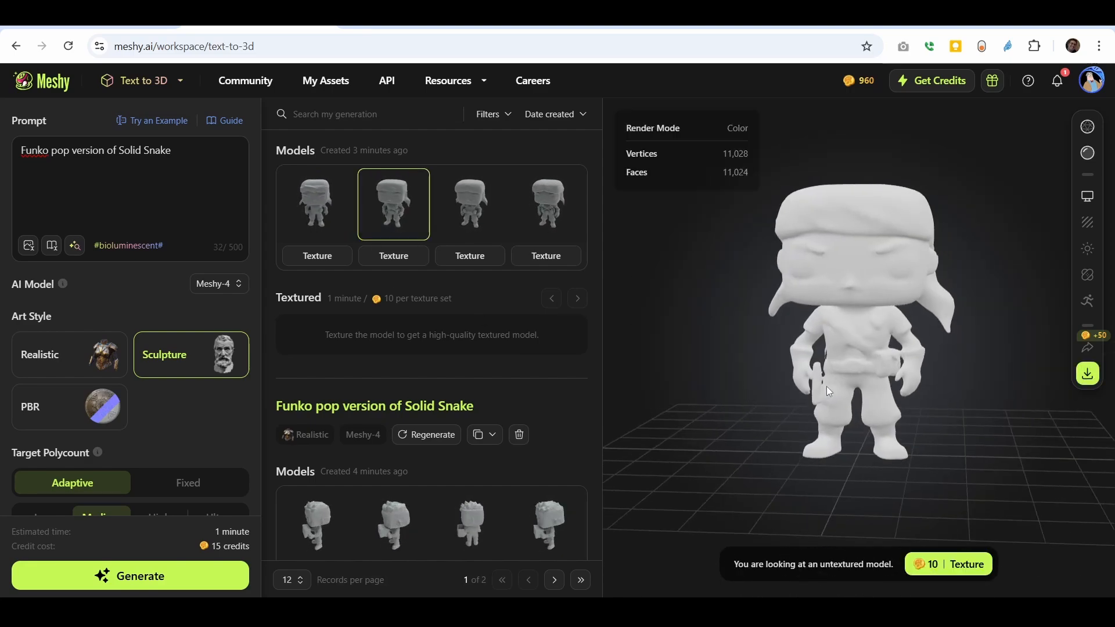
click(472, 215)
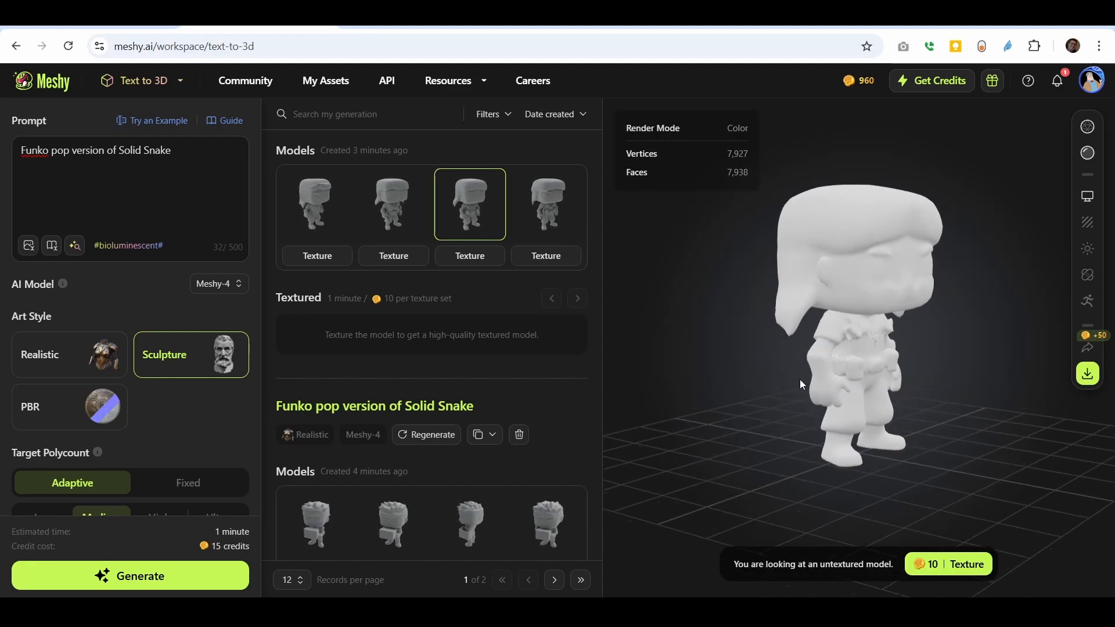
click(548, 221)
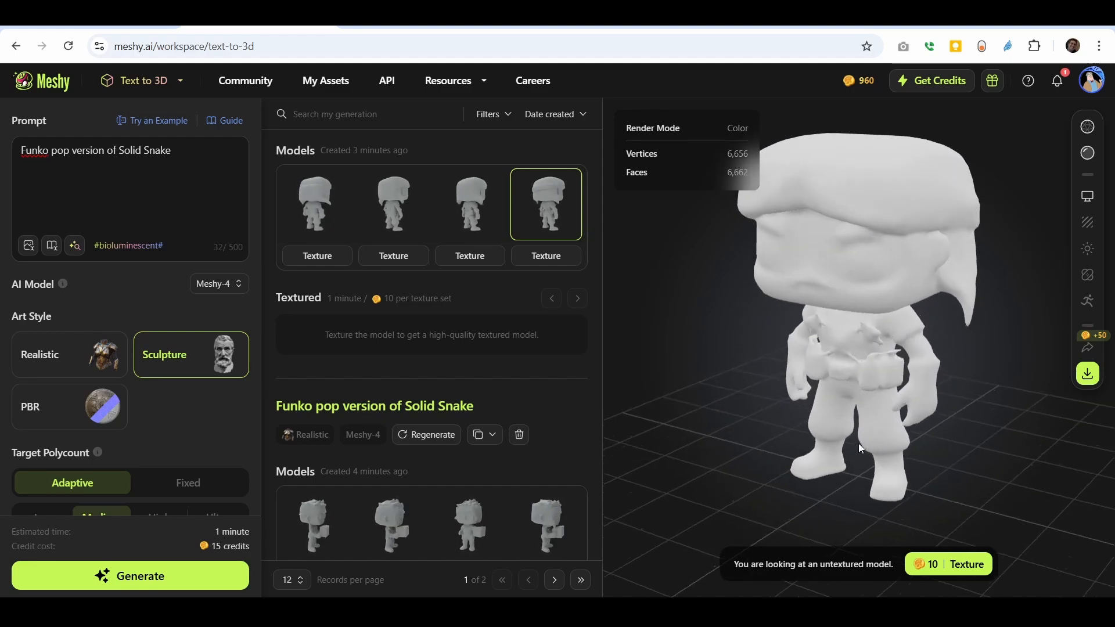
- Compare the third and first Sculpture-style figures again and find the textured result of the realistic model
click(469, 230)
click(316, 232)
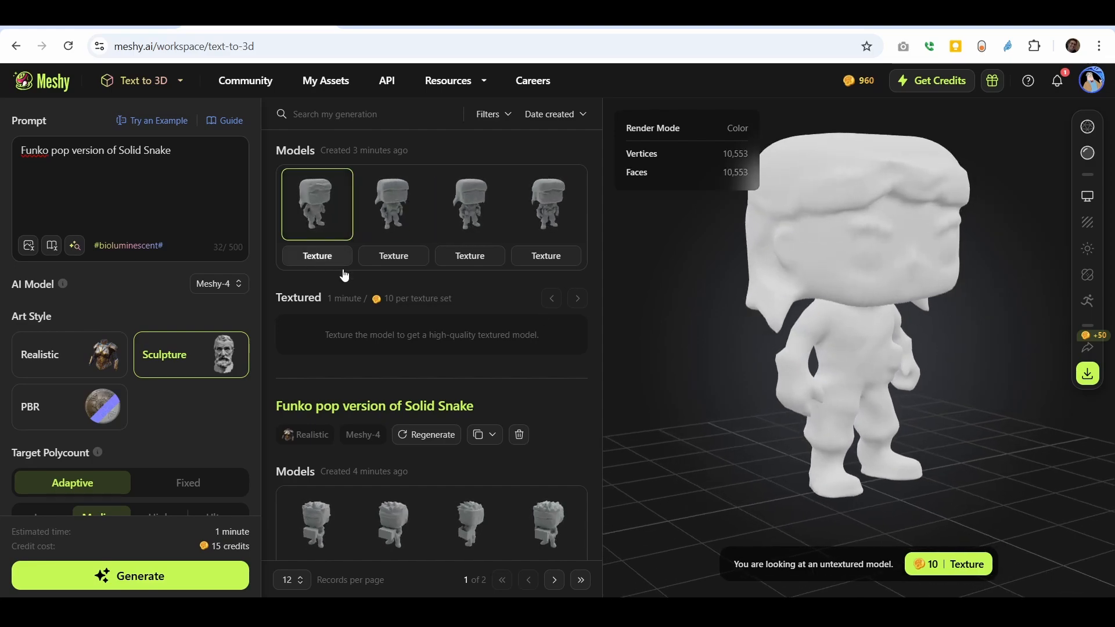
scroll(471, 398, down, 5)
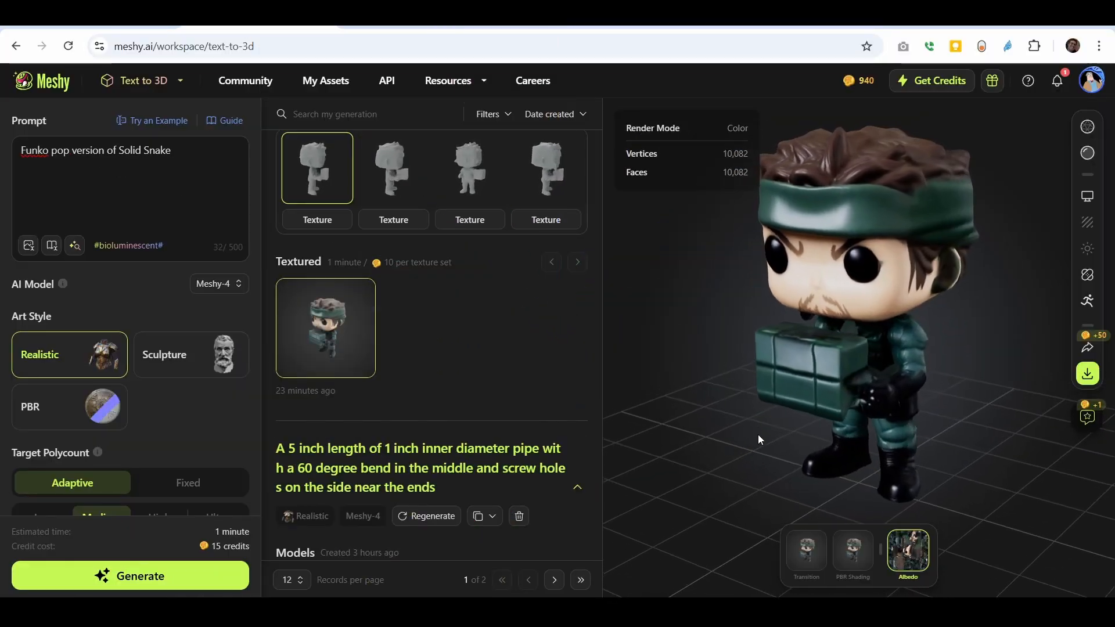
- Inspect the textured realistic Solid Snake figure from the front and both sides
drag(758, 440, 789, 361)
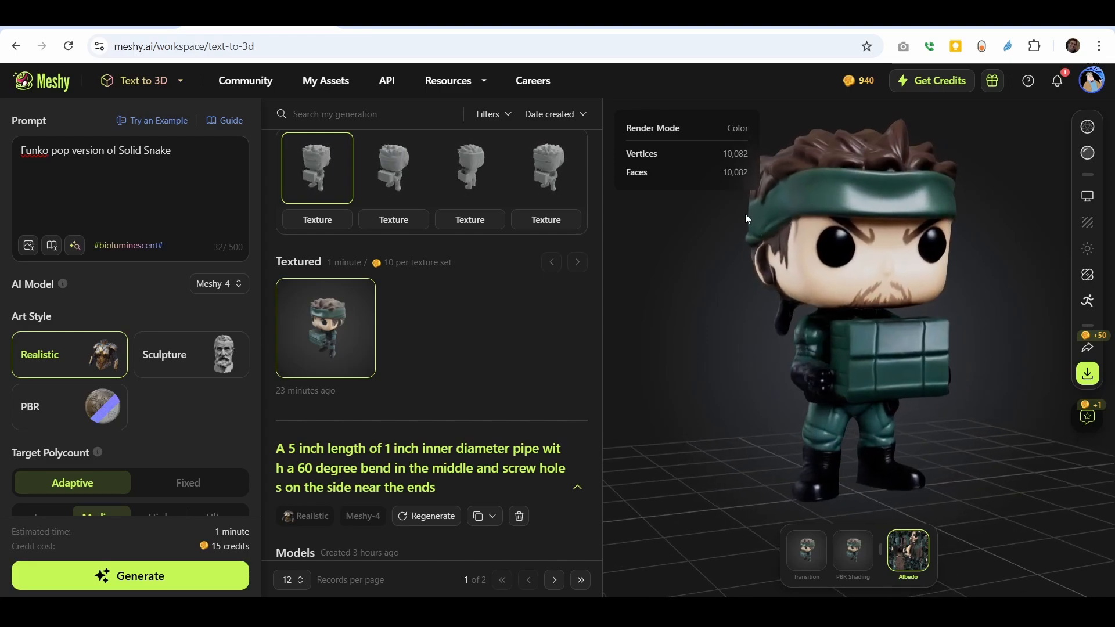
drag(712, 358, 877, 333)
drag(978, 326, 805, 379)
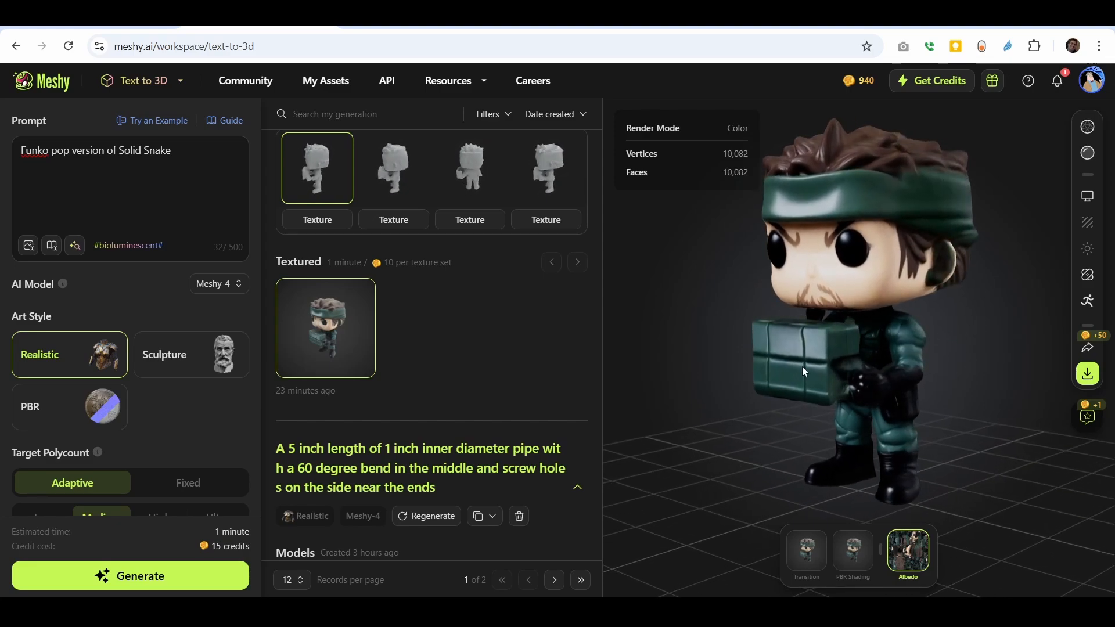
drag(736, 408, 865, 405)
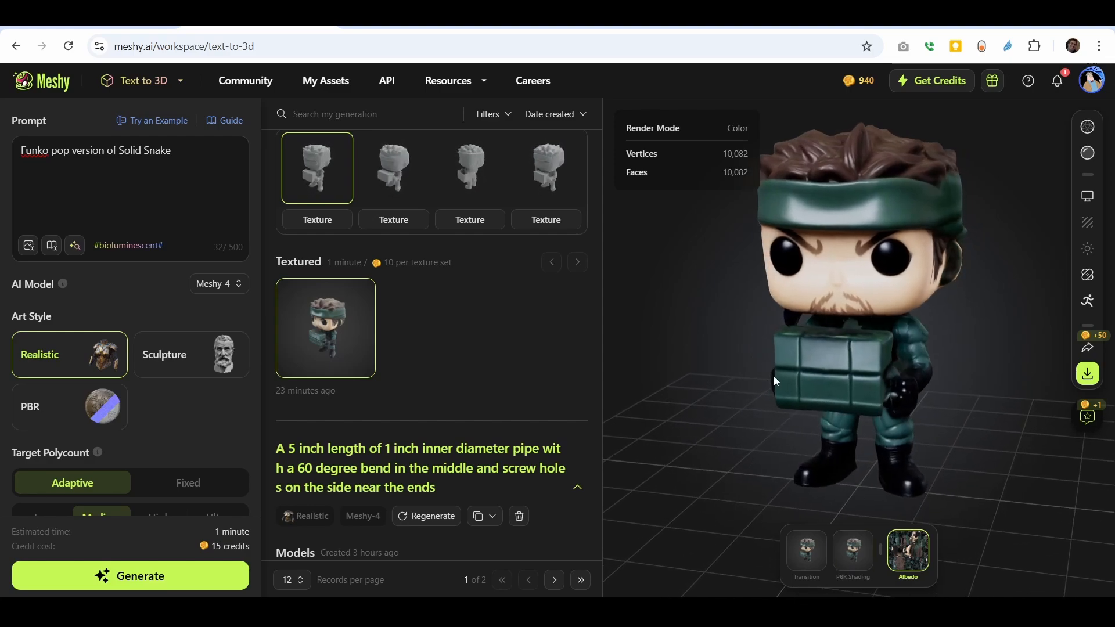
- Preview the textured Sculpture-style Solid Snake figure in Albedo view and examine it from several angles
scroll(453, 329, up, 5)
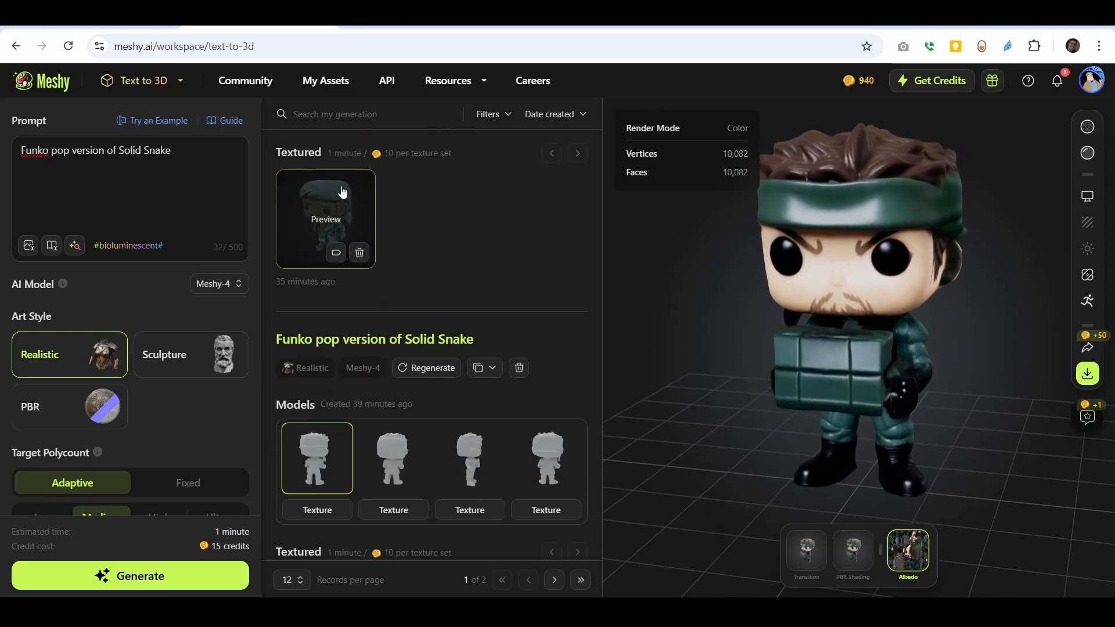
click(342, 190)
click(769, 551)
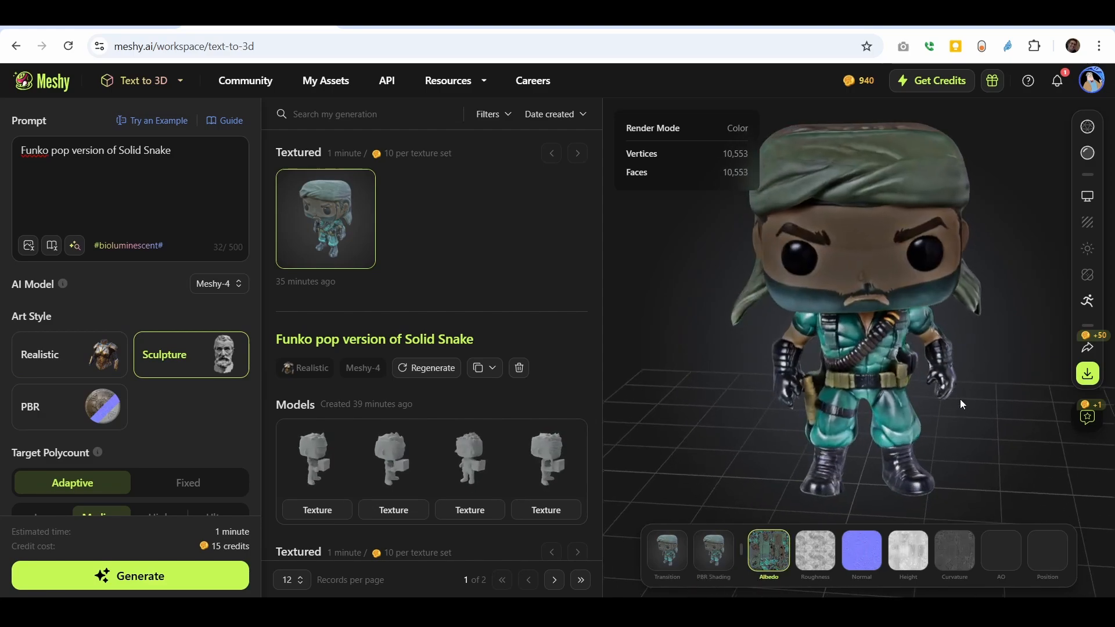
drag(768, 416, 939, 251)
- Reopen the textured realistic Solid Snake figure and examine its face, headband and box from several angles
scroll(459, 395, down, 3)
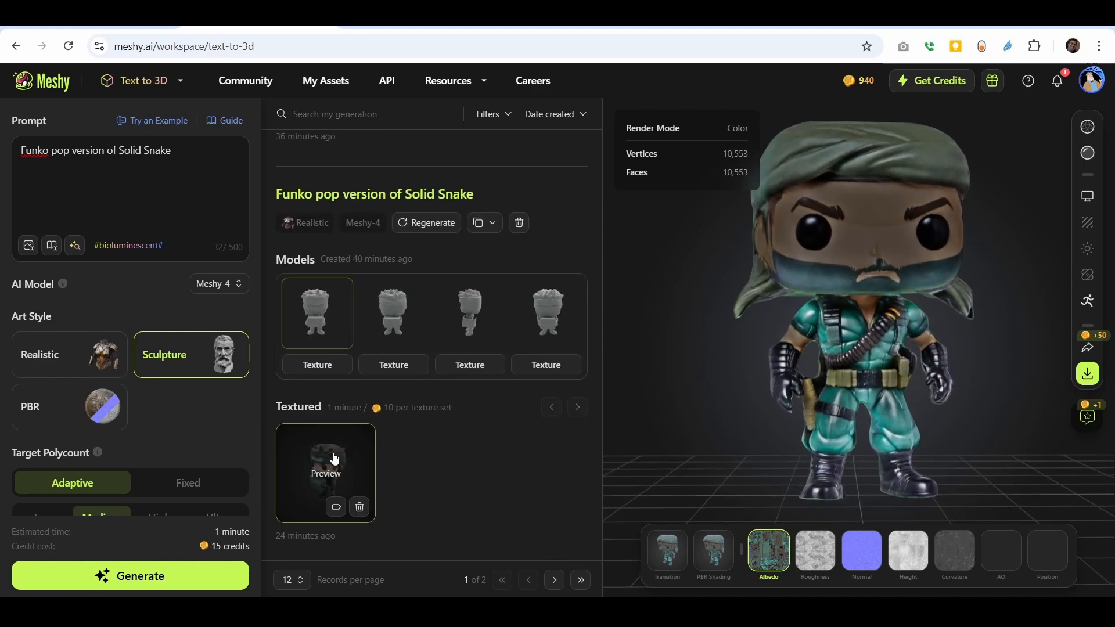
click(330, 459)
drag(858, 312, 914, 298)
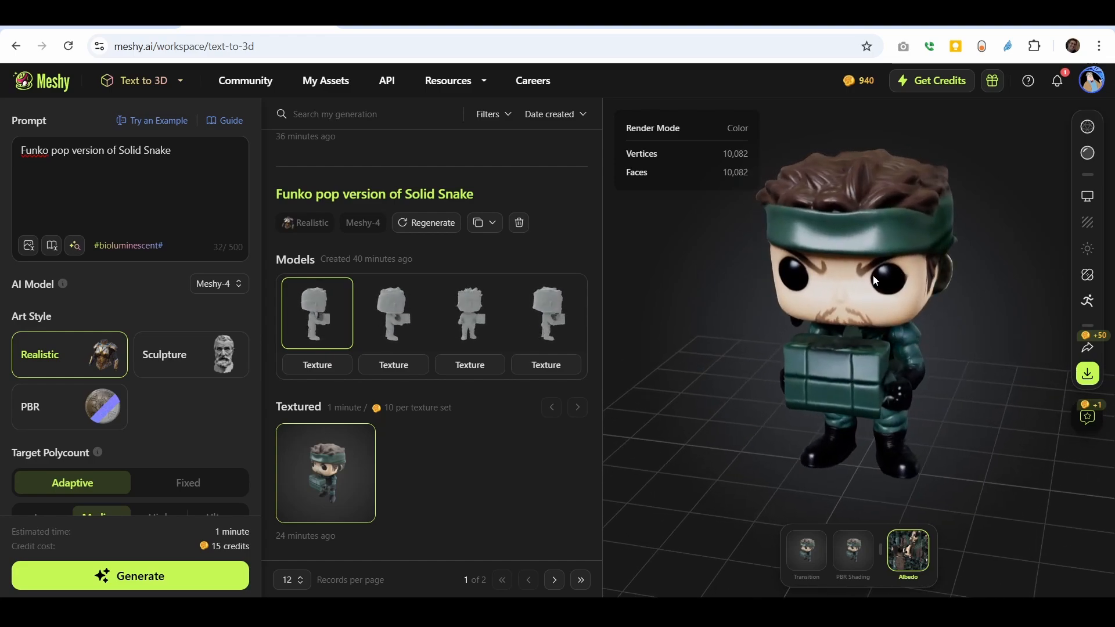
drag(935, 315, 866, 253)
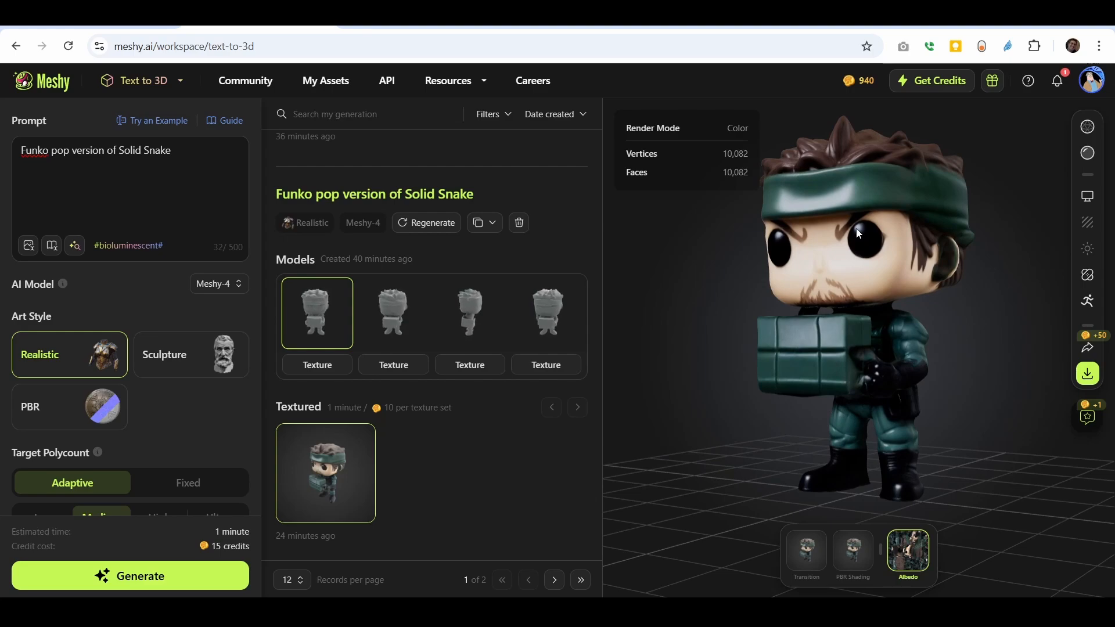
drag(910, 266, 845, 373)
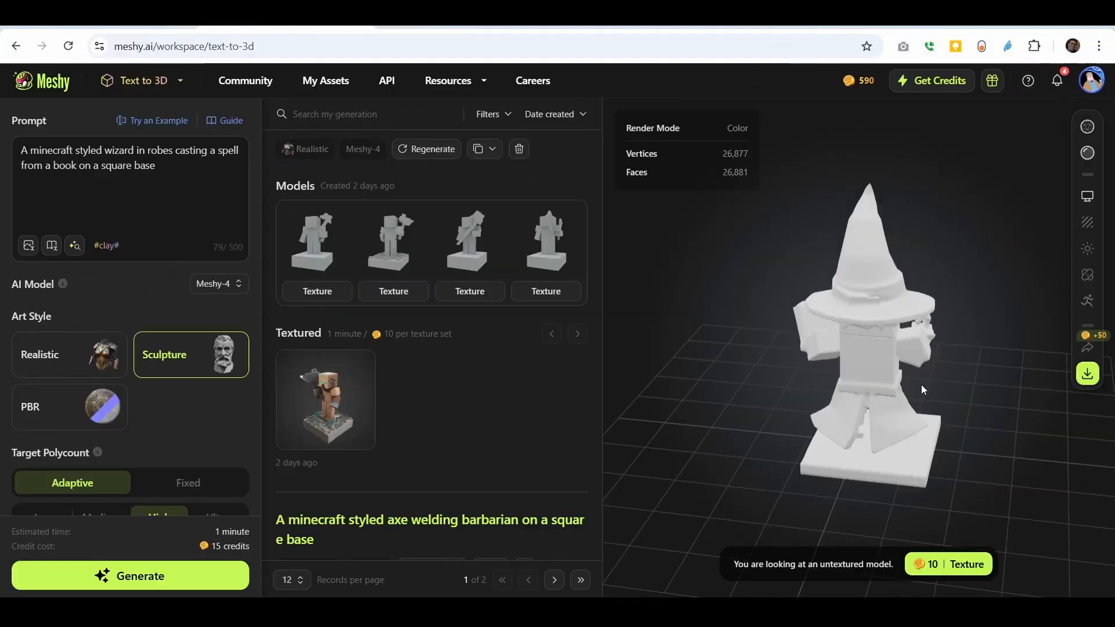
- Examine the untextured Minecraft-styled wizard, and preview the third Sculpture-style axe barbarian model from front and back
drag(786, 391, 860, 399)
scroll(532, 407, down, 5)
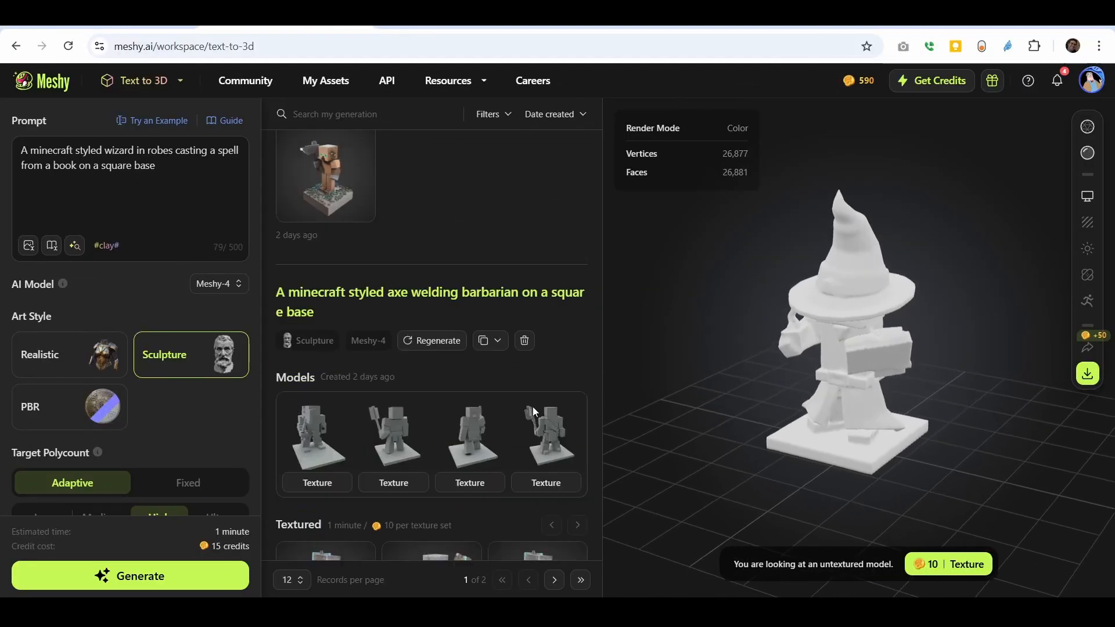
click(465, 392)
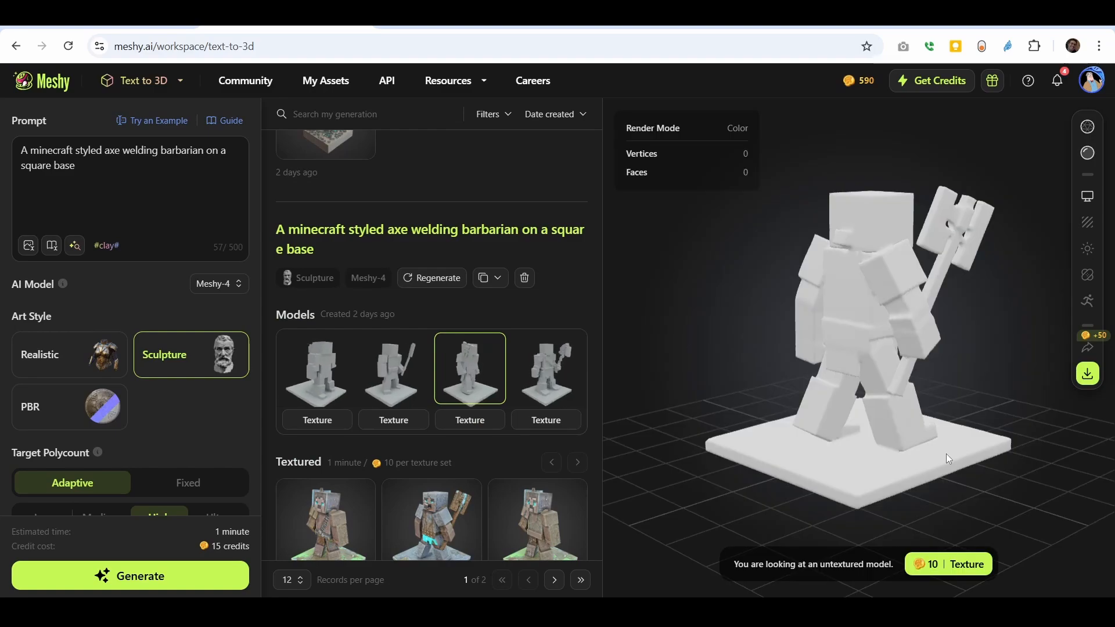
drag(946, 455, 794, 443)
drag(917, 409, 913, 427)
- Preview the third model of the realistic Minecraft-styled axe barbarian generation
scroll(501, 468, up, 10)
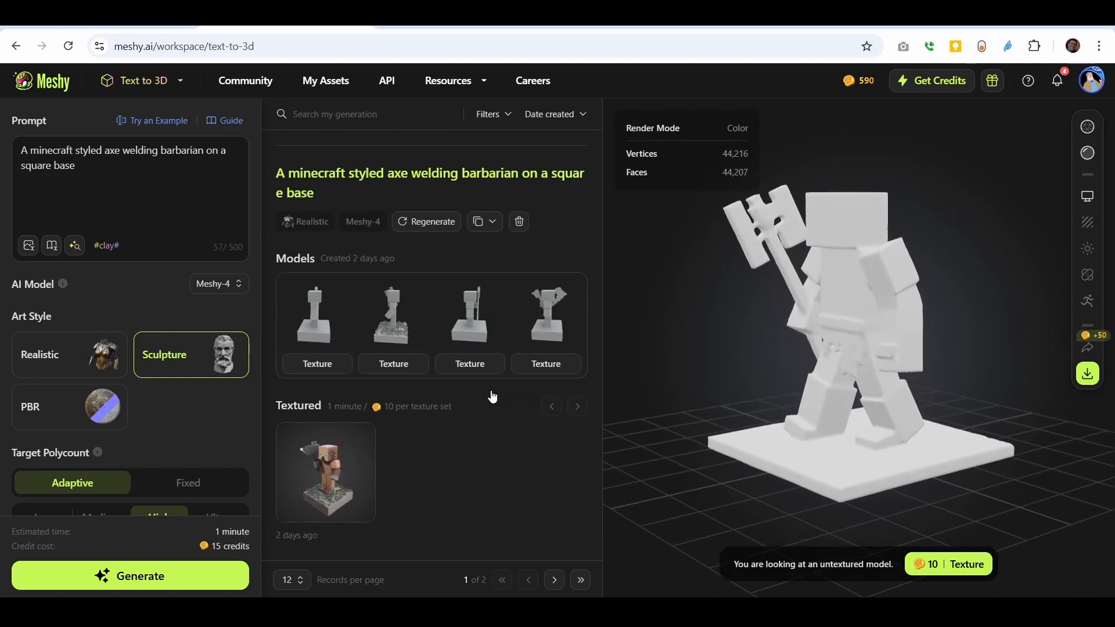
scroll(492, 396, up, 4)
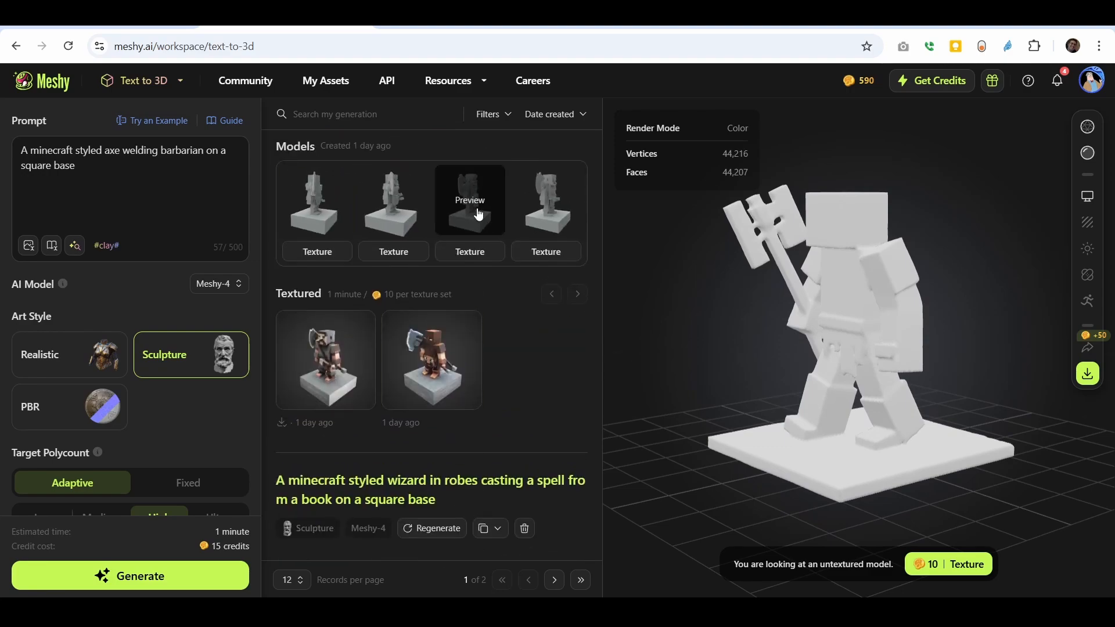
click(478, 214)
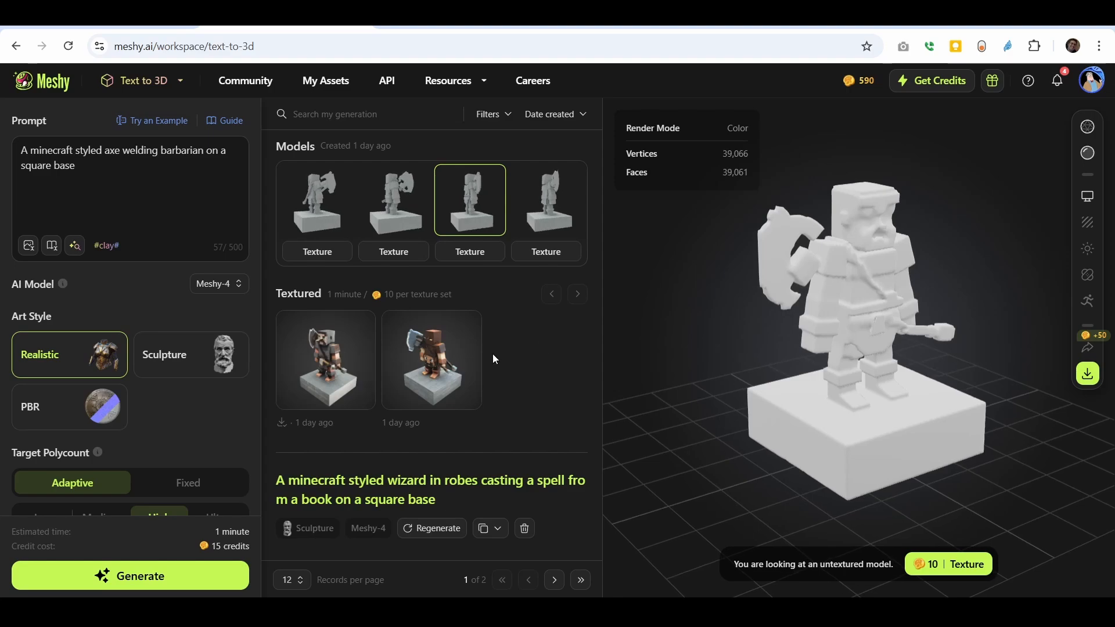
- Preview the third female elf ranger model and the second model of the other elf ranger generation
scroll(496, 323, up, 8)
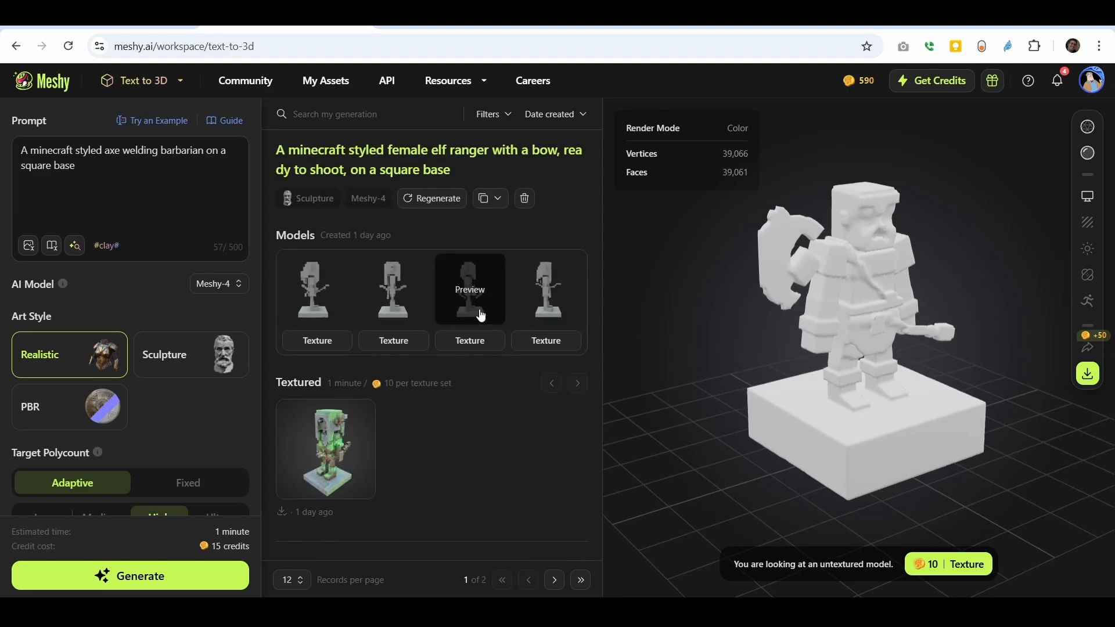
click(471, 290)
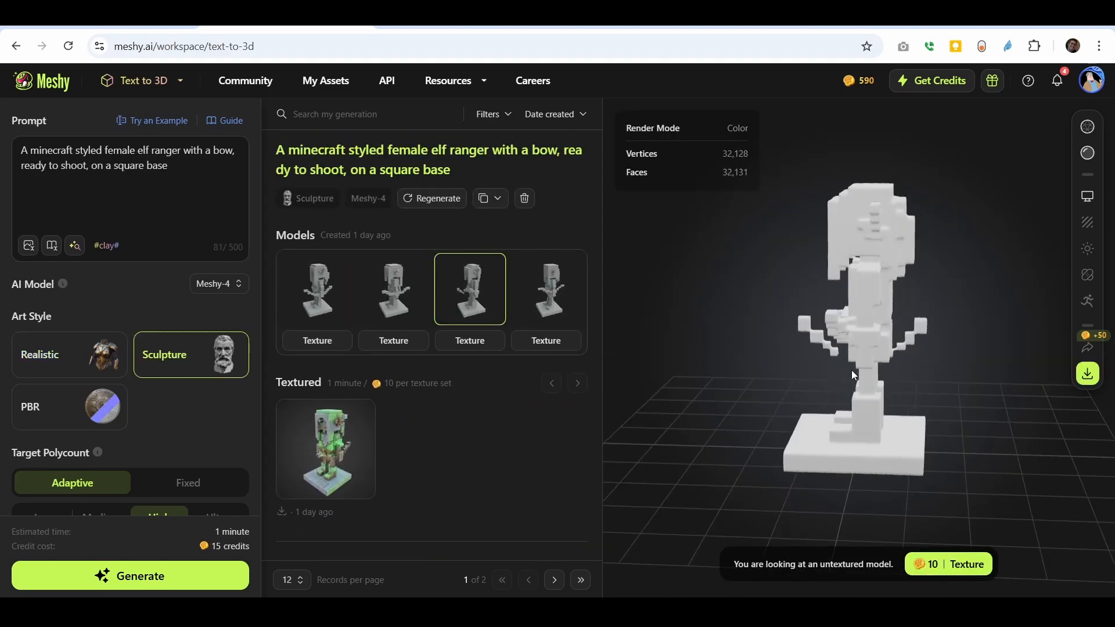
scroll(409, 338, up, 5)
click(393, 305)
drag(715, 347, 798, 355)
- Preview the fourth model of the Minecraft-styled tavern table generation
scroll(509, 337, up, 6)
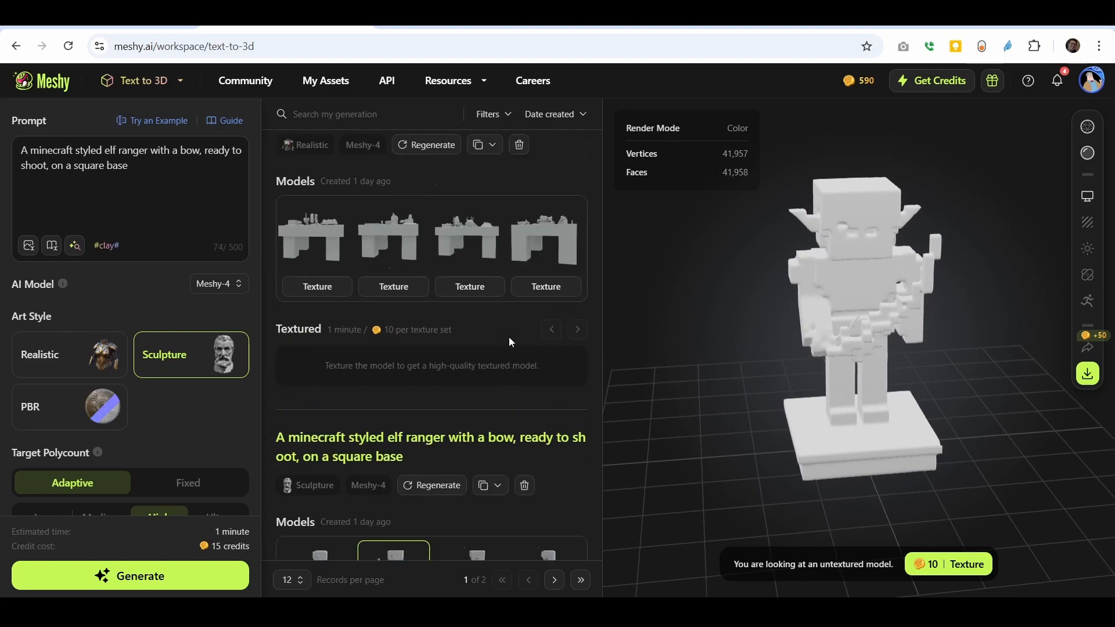
click(547, 350)
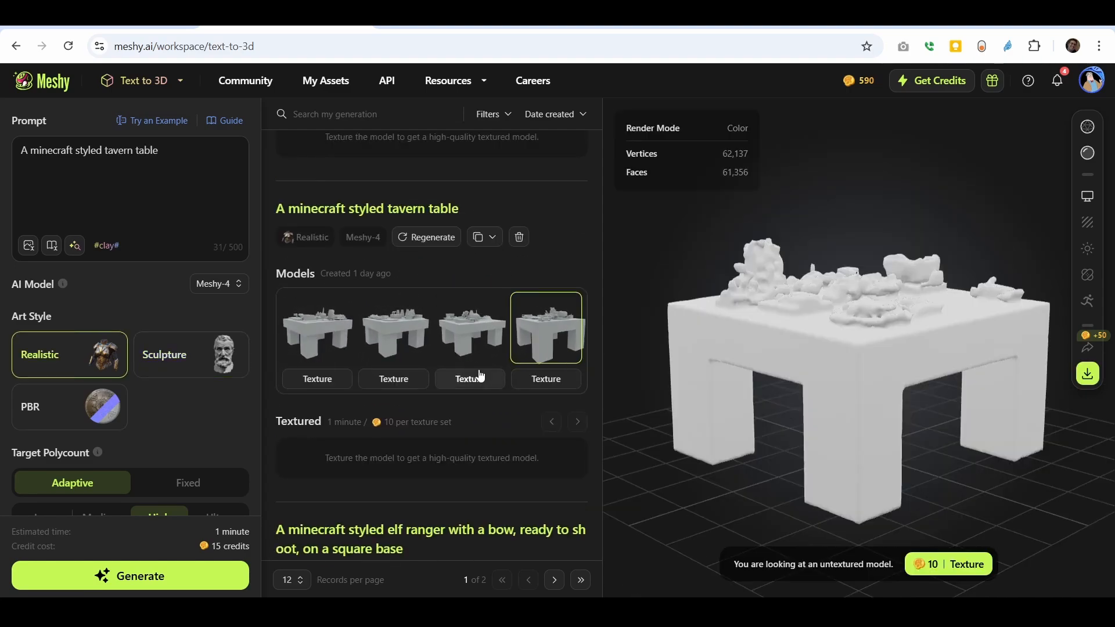
scroll(501, 342, up, 7)
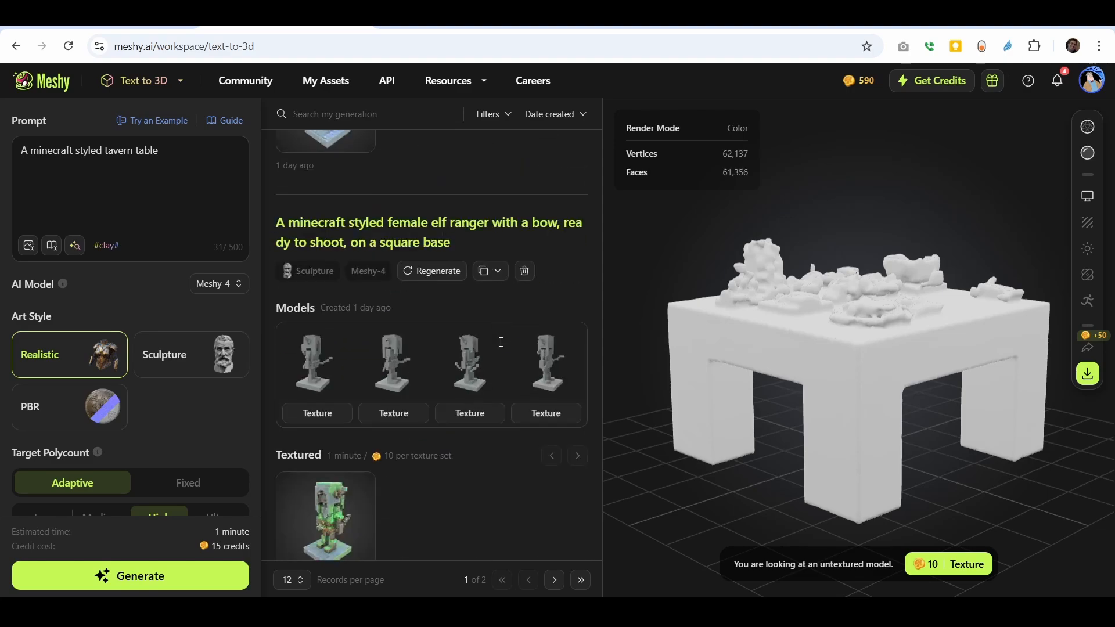
- Preview the second textured result of the realistic axe barbarian and inspect its body texture up close
scroll(497, 341, down, 9)
click(428, 303)
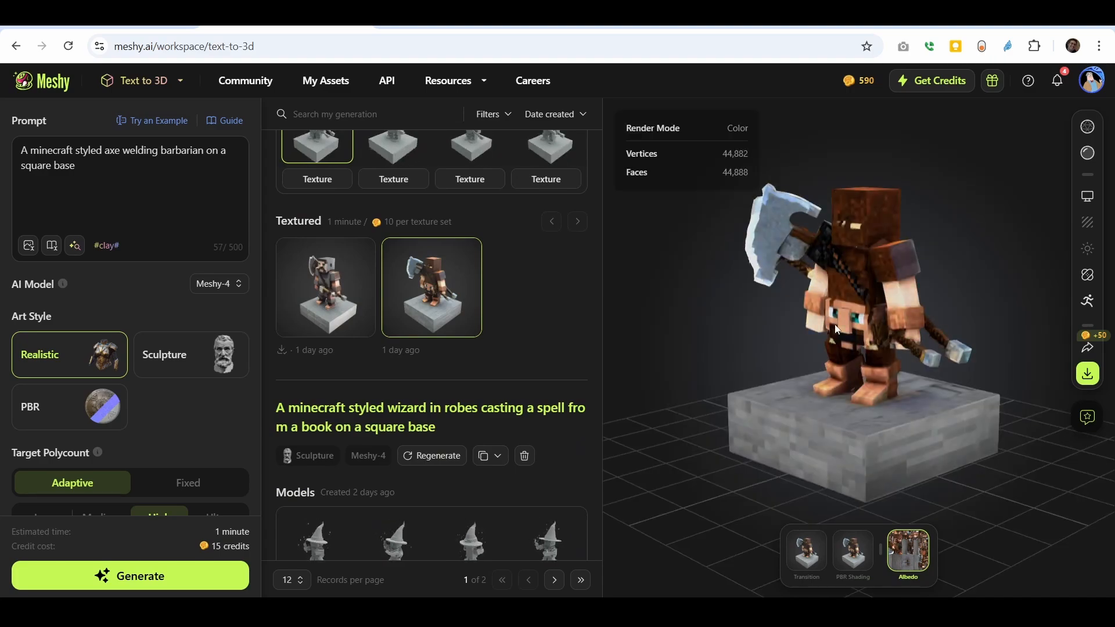
drag(775, 319, 783, 298)
scroll(782, 295, up, 5)
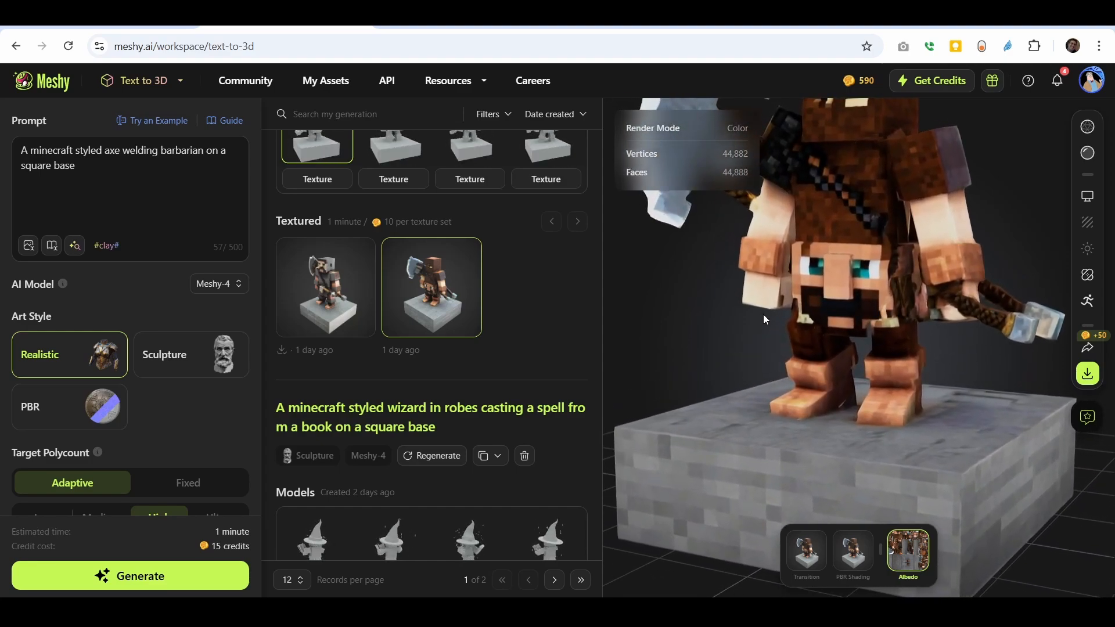
scroll(763, 308, down, 5)
drag(911, 295, 953, 291)
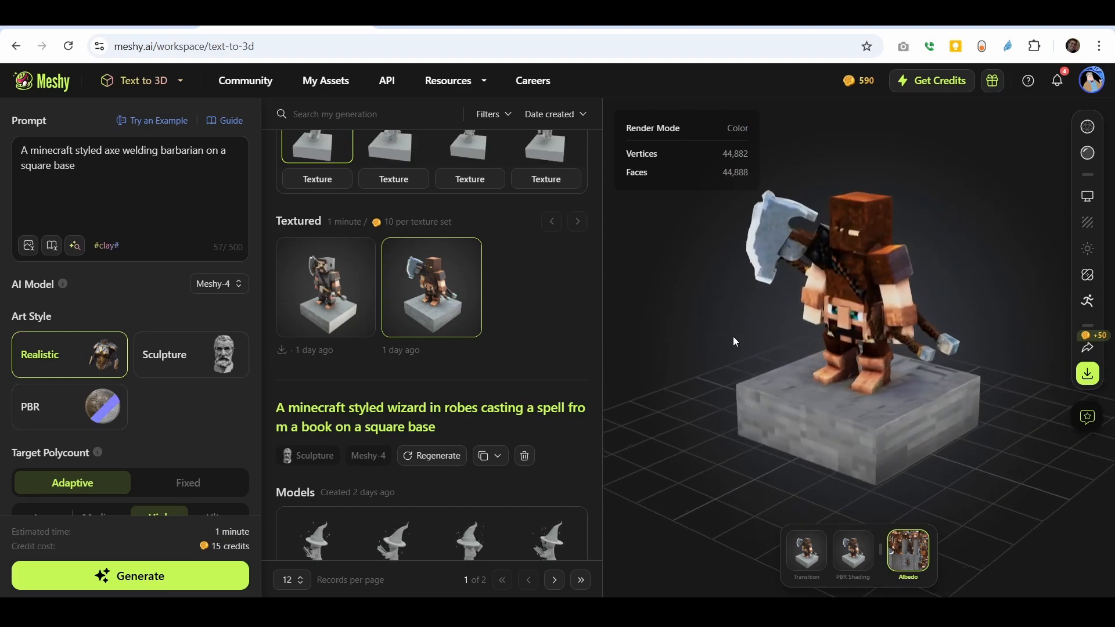
- Preview the first textured result of the Sculpture-style axe barbarian and rotate around it
scroll(436, 349, down, 10)
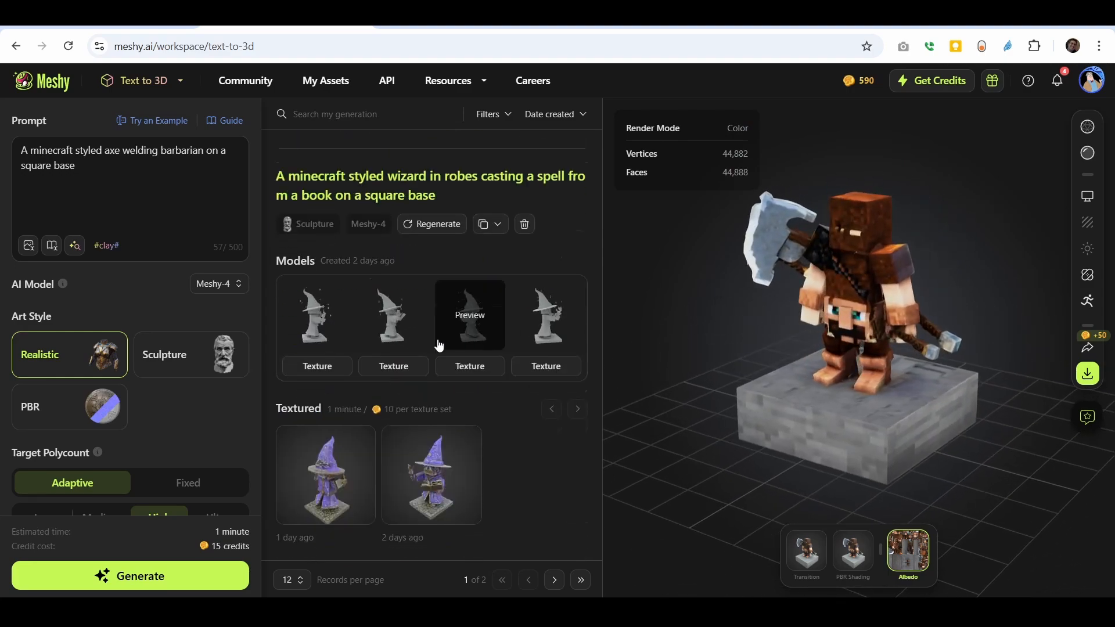
scroll(409, 378, down, 9)
click(325, 384)
drag(671, 301, 723, 323)
- Preview the second textured Sculpture-style barbarian and inspect it from the front, side and back
click(456, 400)
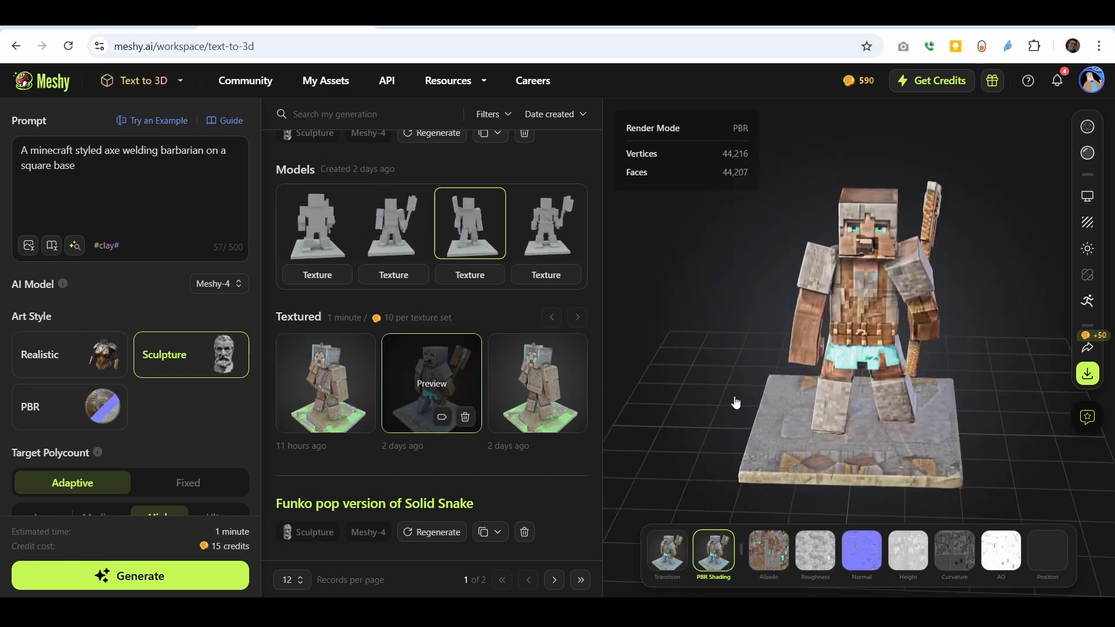
drag(868, 399, 664, 383)
drag(897, 317, 709, 385)
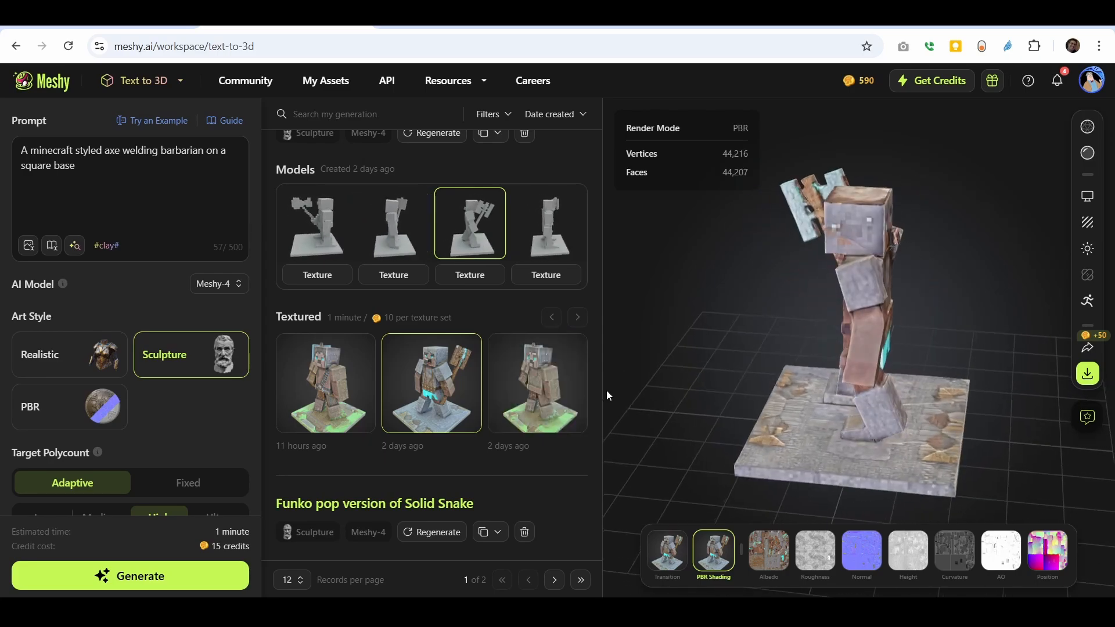
- Preview the third textured Sculpture-style barbarian and compare it with and without its texture
click(547, 388)
drag(896, 326, 831, 487)
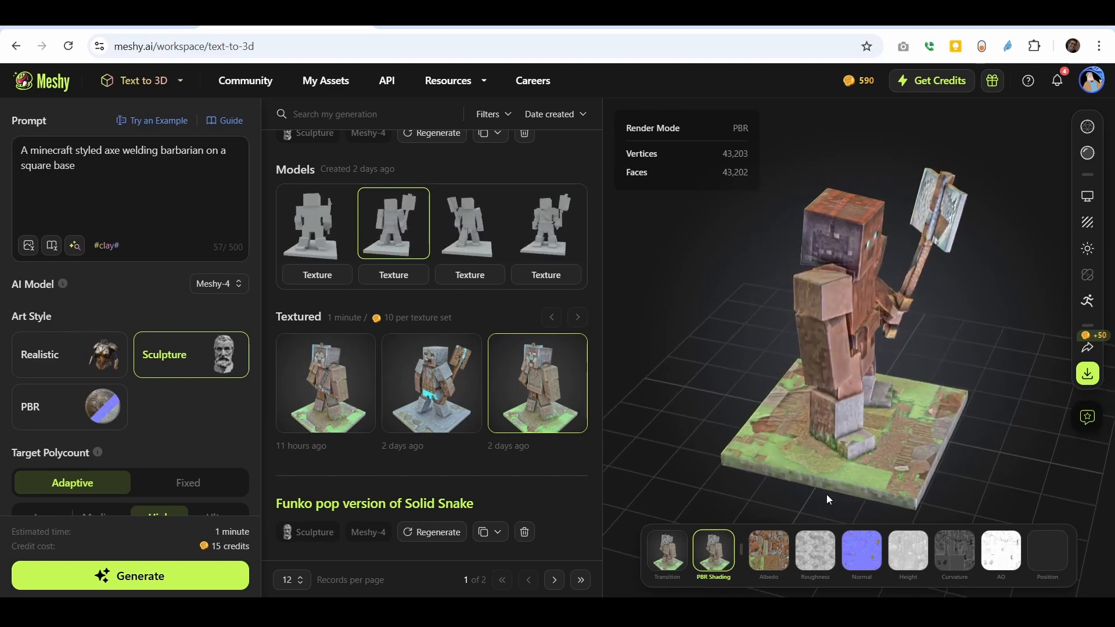
click(1088, 154)
drag(960, 313, 875, 294)
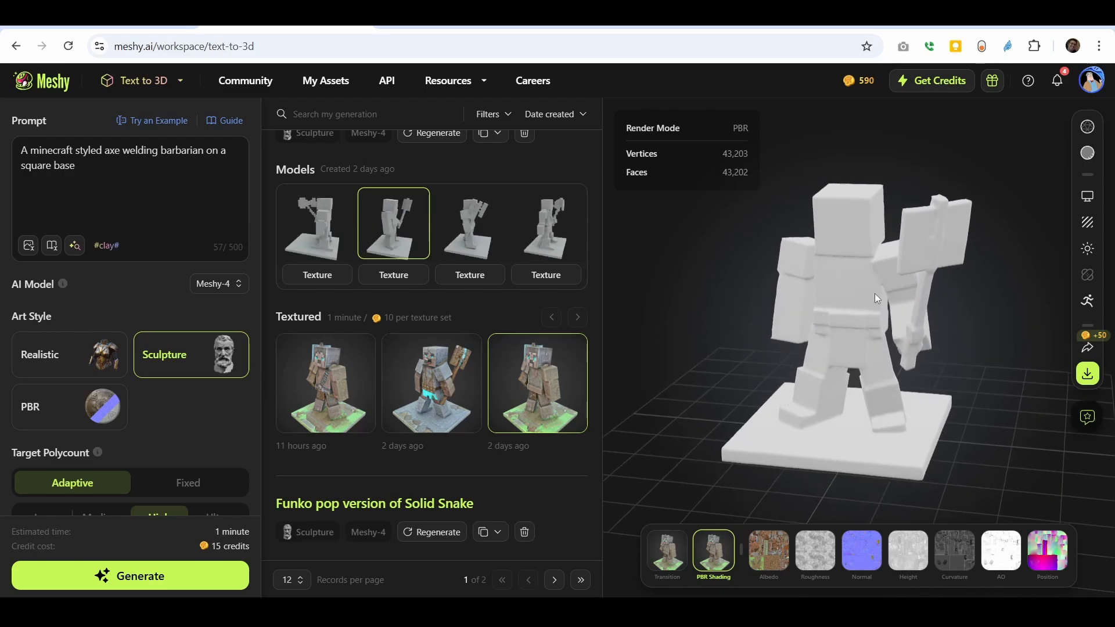
click(1088, 160)
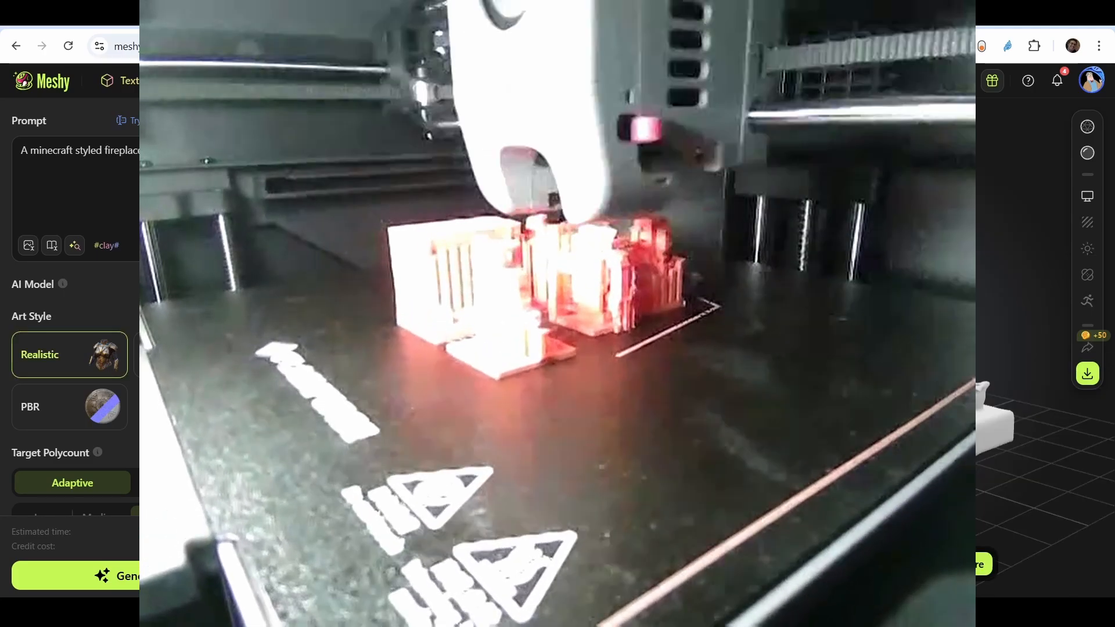
- Preview the textured Minecraft-styled pig man guard with a flail and examine it from several angles
scroll(435, 341, down, 3)
scroll(436, 347, up, 6)
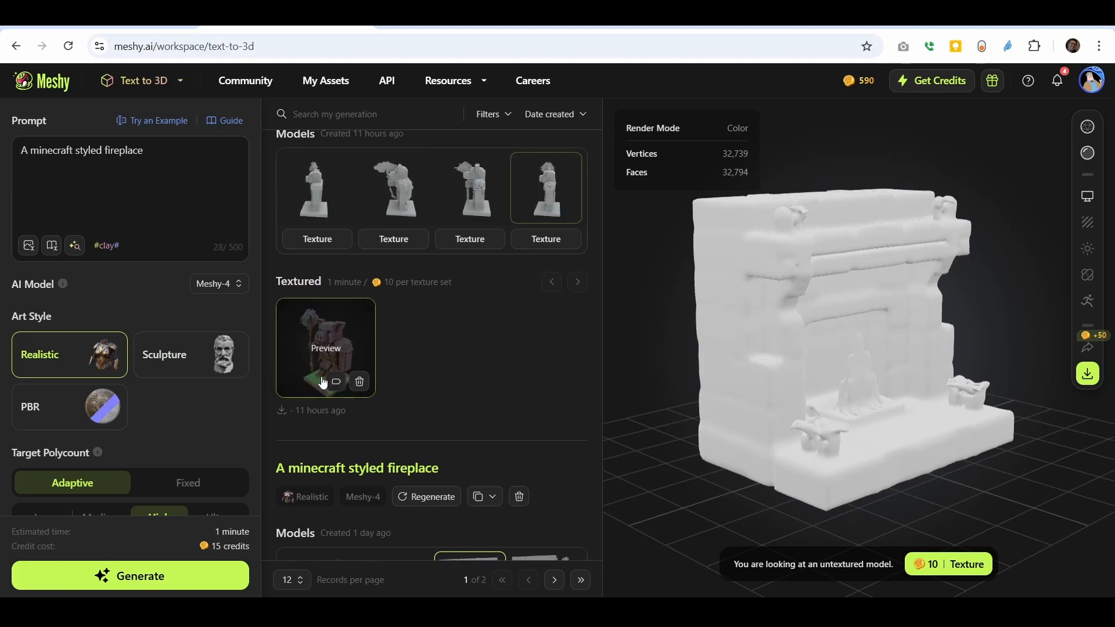
click(323, 383)
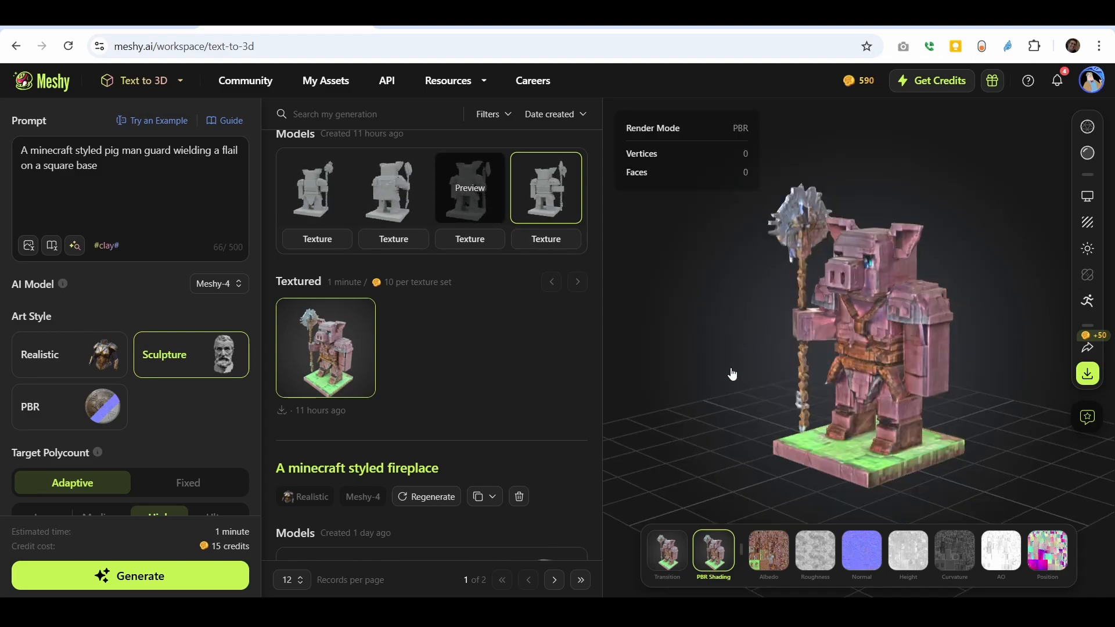
drag(731, 384, 926, 324)
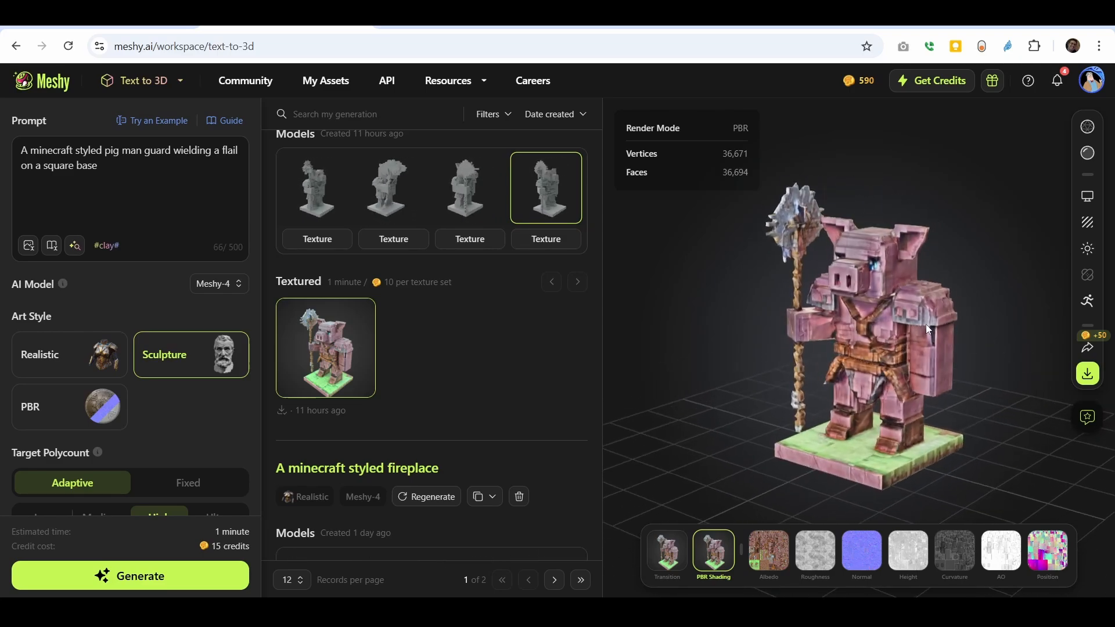
drag(699, 373, 741, 375)
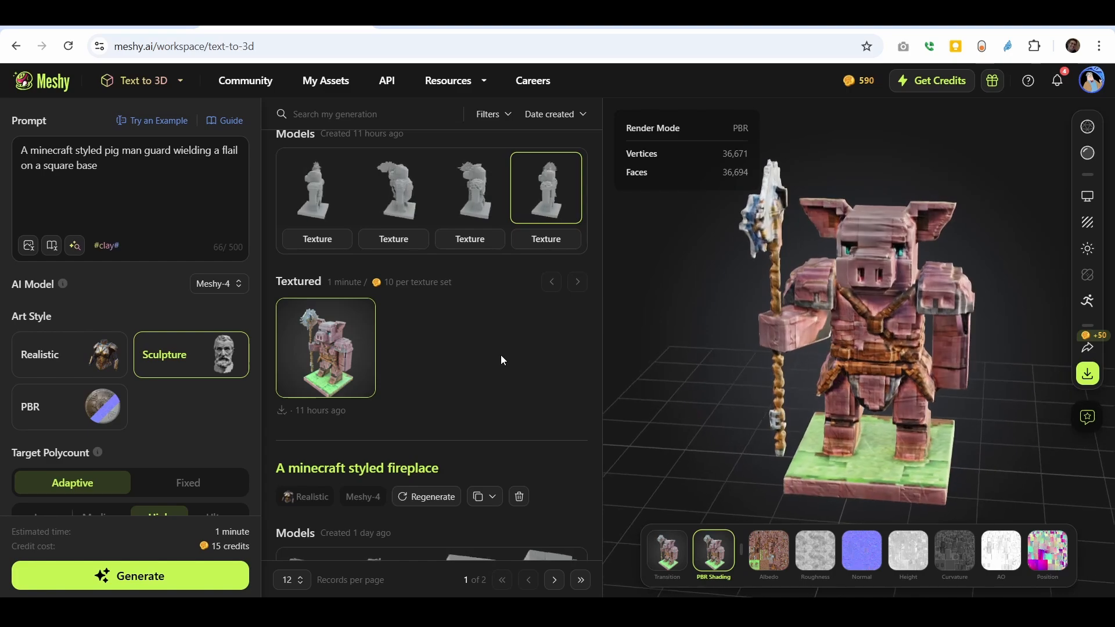
- Preview the textured Creeper king on a throne from several angles, and view it without its texture
scroll(498, 356, up, 2)
scroll(497, 353, up, 5)
click(325, 364)
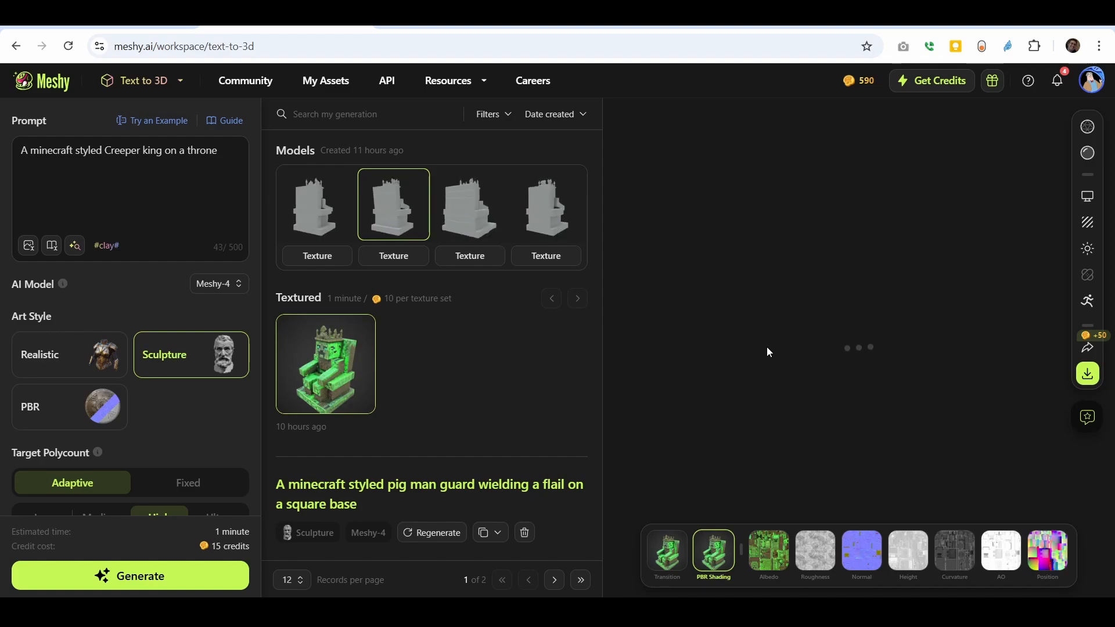
drag(838, 351, 959, 396)
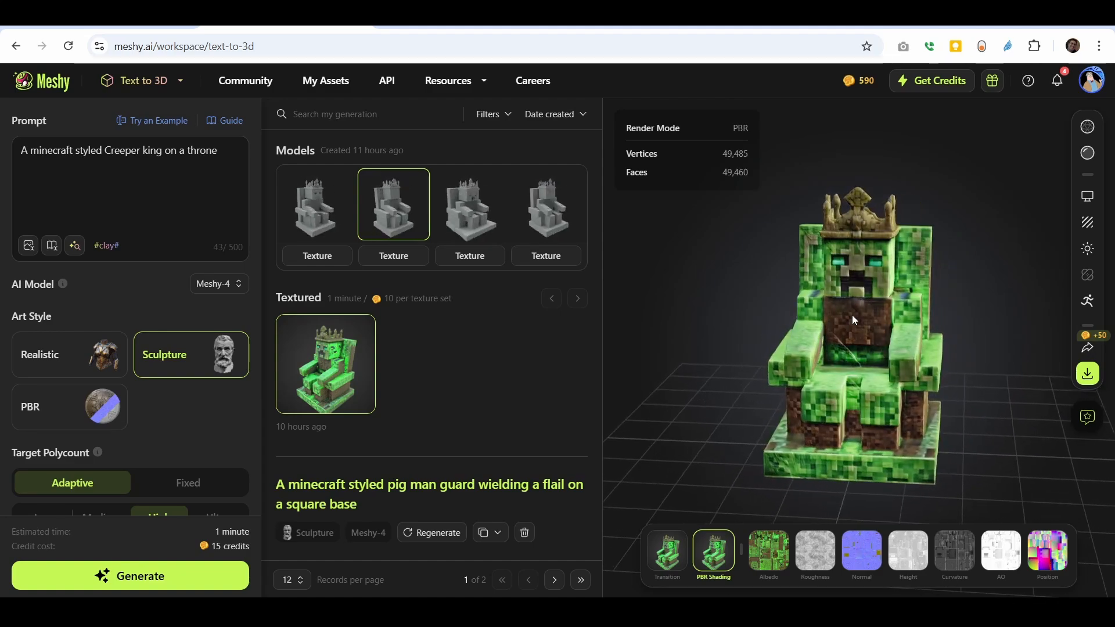
scroll(839, 302, up, 2)
click(1087, 153)
mouse_move(988, 357)
mouse_down()
mouse_move(904, 352)
mouse_move(974, 355)
mouse_up()
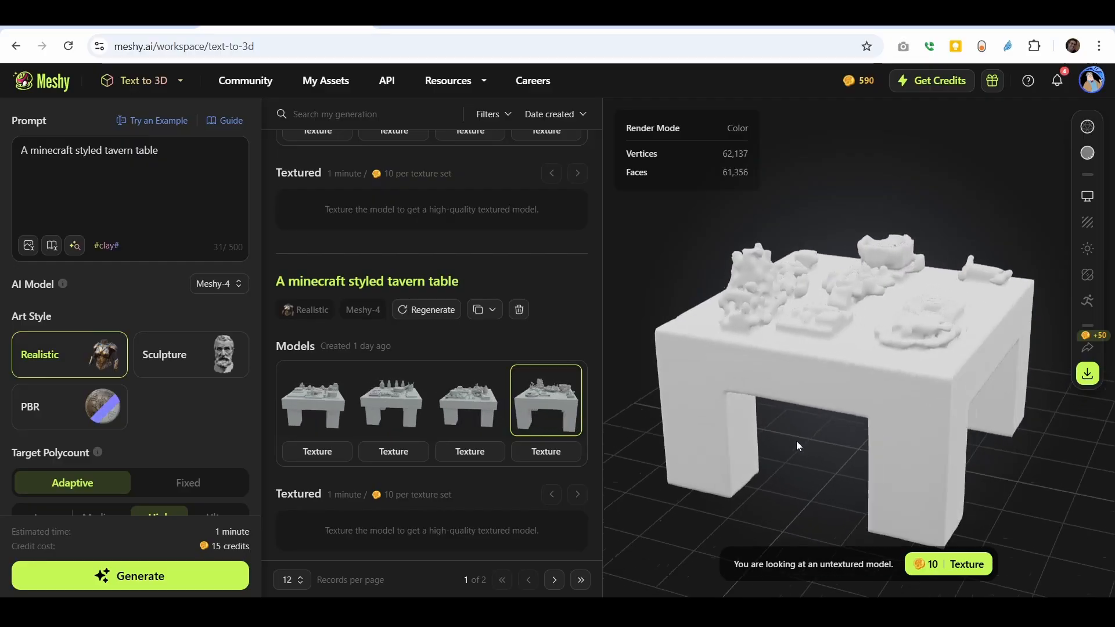
- Preview the third and fourth tavern table models and examine the fourth one's tabletop from different angles
click(458, 407)
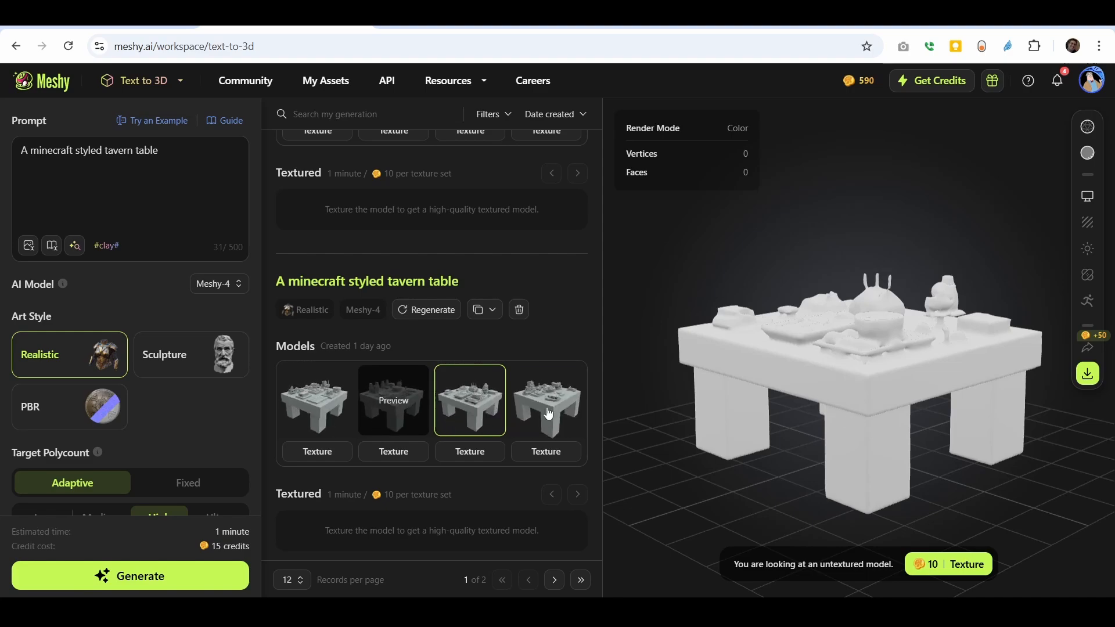
click(548, 412)
drag(774, 394, 902, 302)
drag(746, 258, 646, 354)
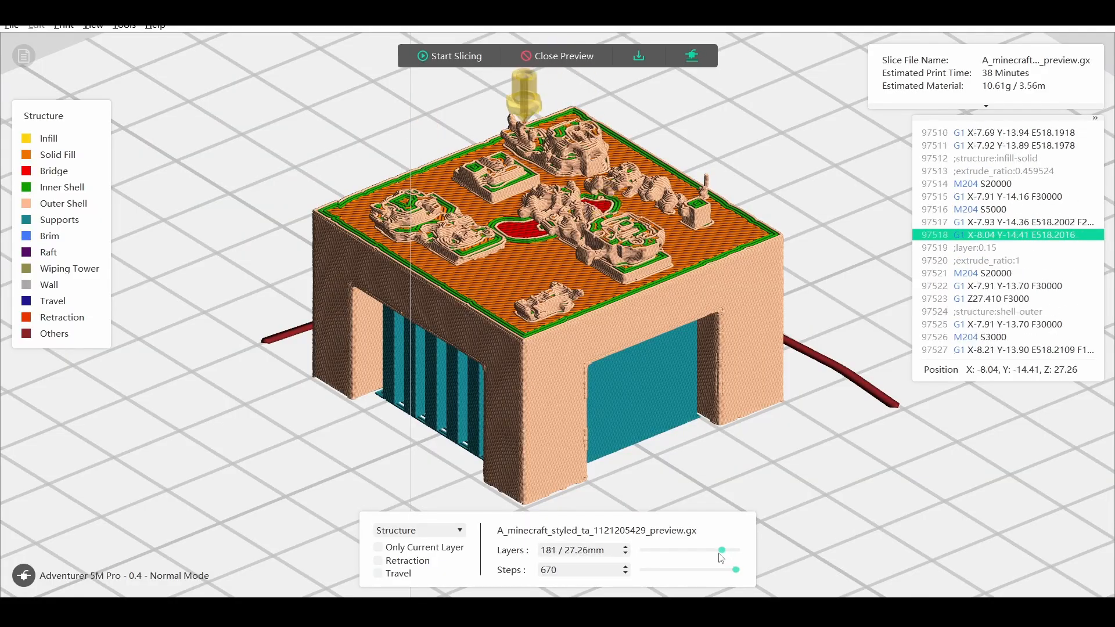
- In the slicer, step the sliced tavern table preview down to layer 35 and back up to layer 176
drag(720, 556, 704, 557)
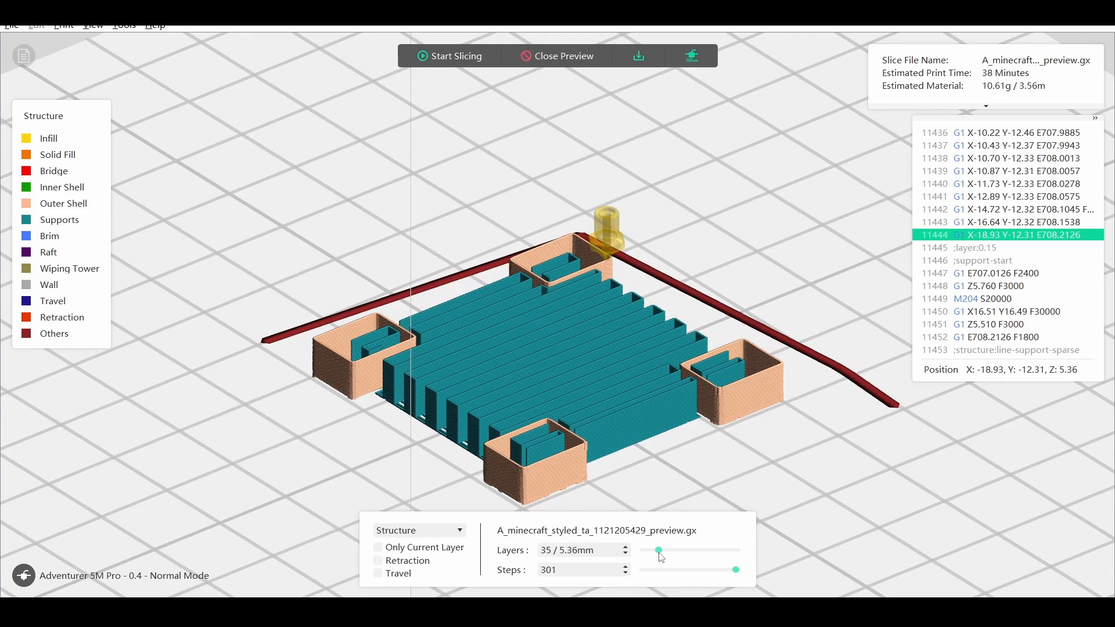
drag(672, 557, 719, 552)
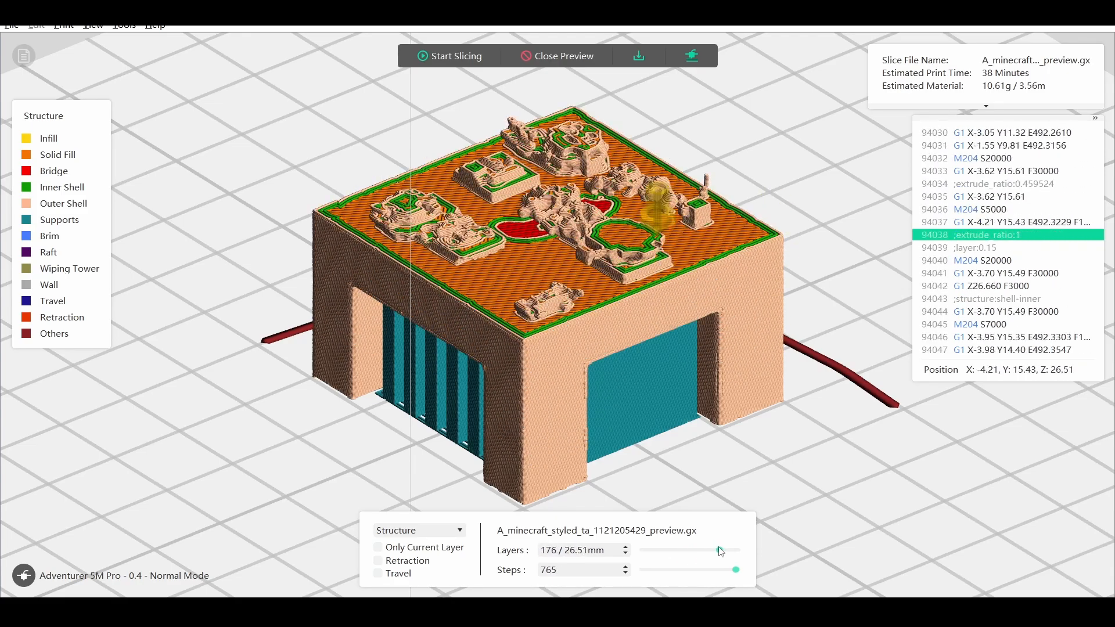